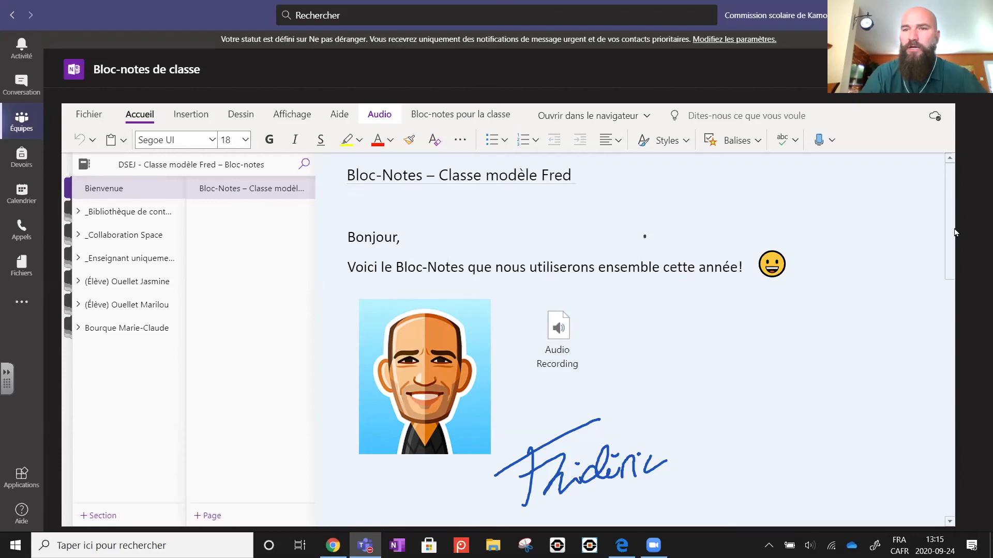
Step: Show the notebook's section navigation and expand the content library section group (_Bibliothèque de contenu)
{"action": "left_click", "coordinate": [948, 245]}
{"action": "mouse_move", "coordinate": [949, 250]}
{"action": "left_mouse_down"}
{"action": "mouse_move", "coordinate": [942, 357]}
{"action": "mouse_move", "coordinate": [952, 384]}
{"action": "mouse_move", "coordinate": [950, 481]}
{"action": "mouse_move", "coordinate": [935, 274]}
{"action": "mouse_move", "coordinate": [945, 232]}
{"action": "left_mouse_up"}
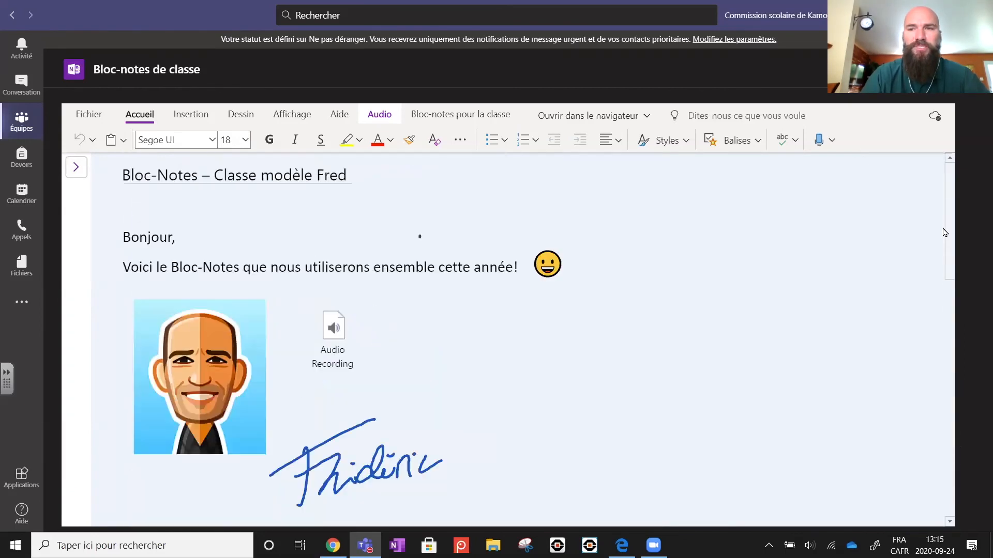
{"action": "left_click", "coordinate": [78, 168]}
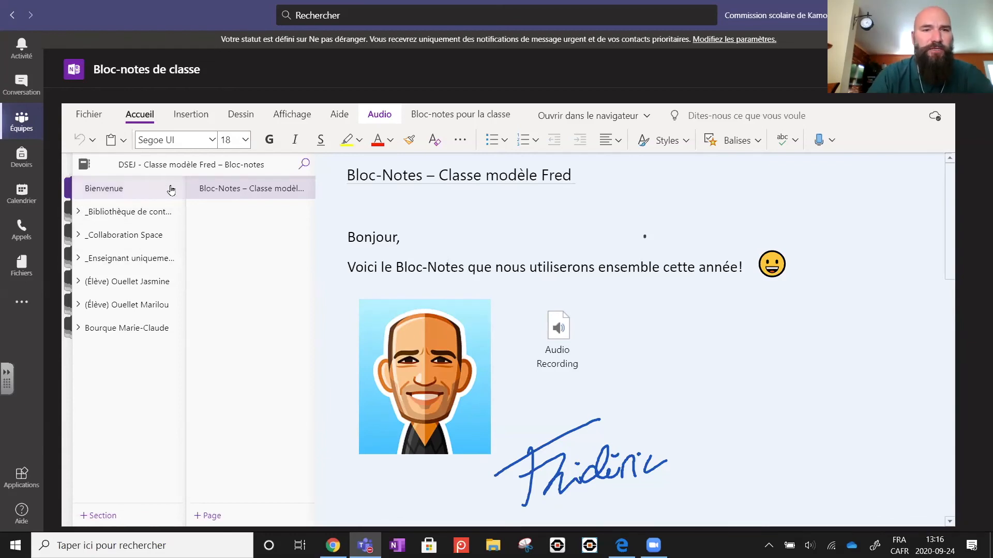
{"action": "left_click", "coordinate": [78, 212]}
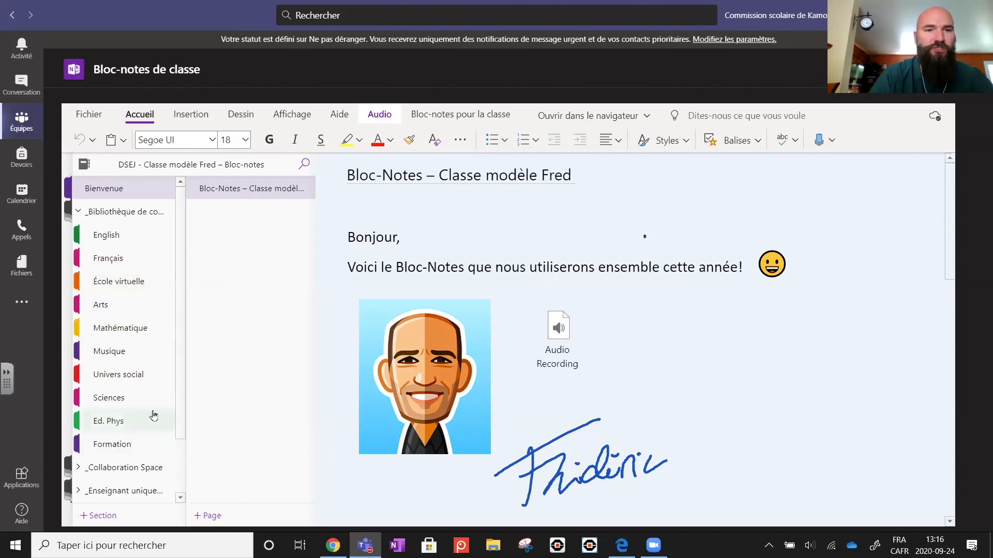
{"action": "scroll", "coordinate": [181, 340], "scroll_direction": "down", "scroll_amount": 1}
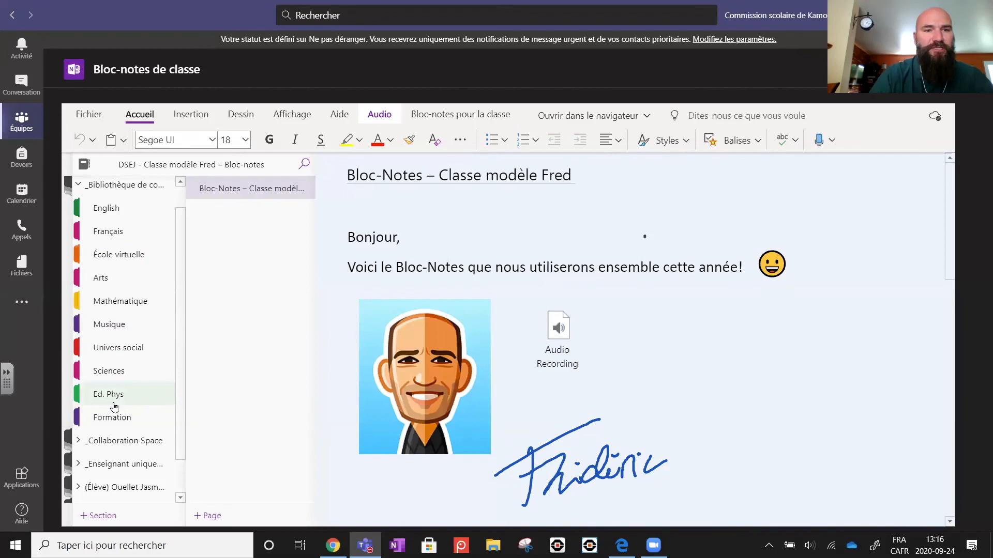
Step: Add a section named "Fadio" to the content library, directly after the English section
{"action": "left_click", "coordinate": [129, 211]}
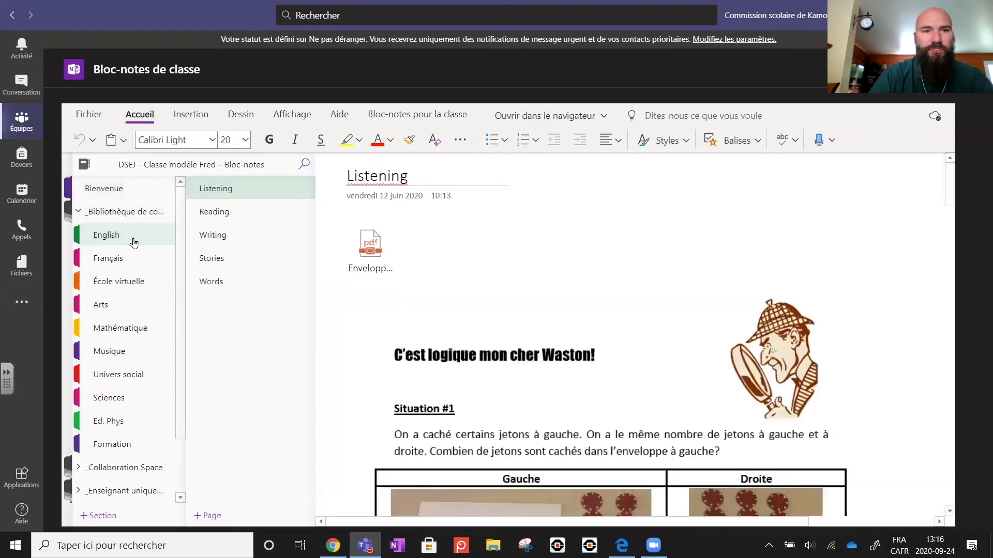
{"action": "left_click", "coordinate": [98, 516]}
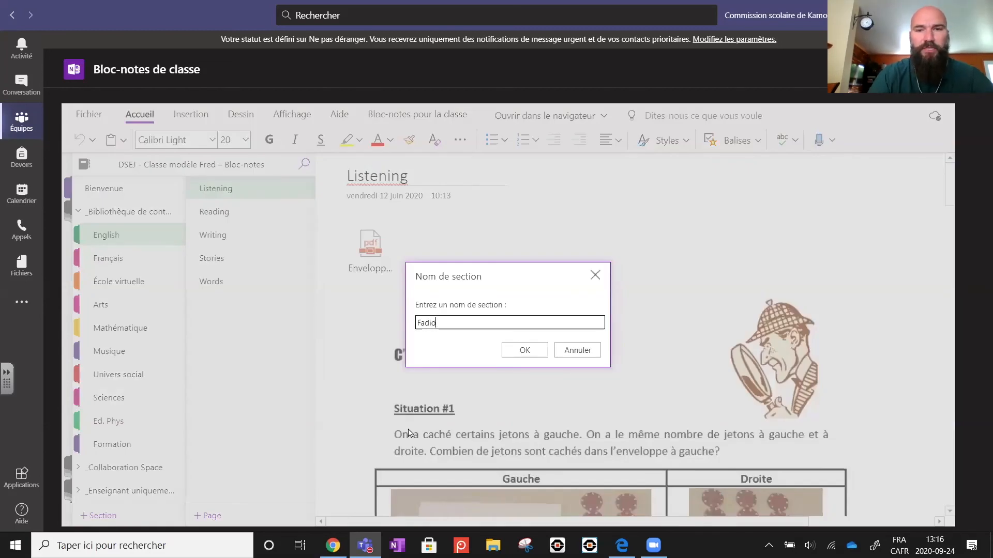
{"action": "left_click", "coordinate": [524, 350]}
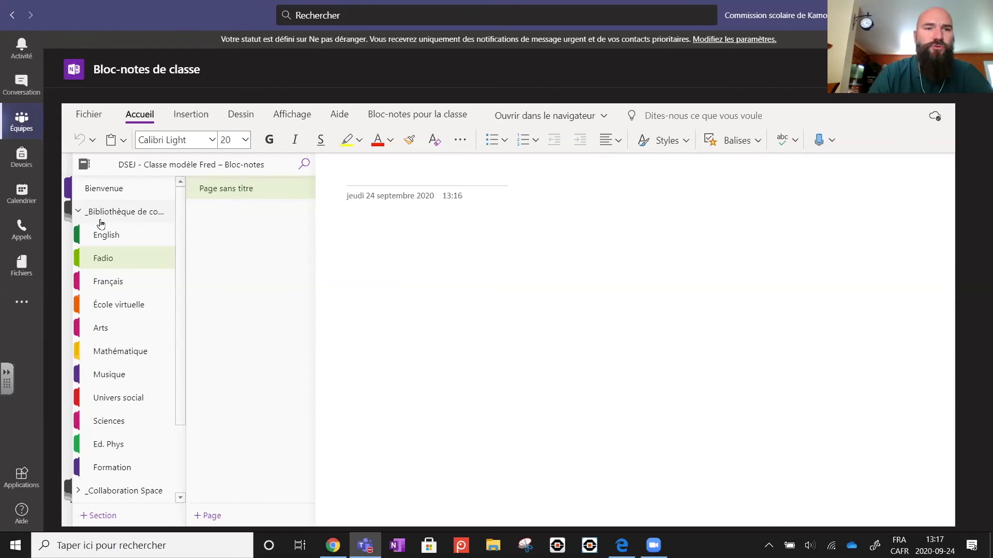
Step: Review the full list of sections in the content library and leave that group collapsed
{"action": "left_click", "coordinate": [98, 212]}
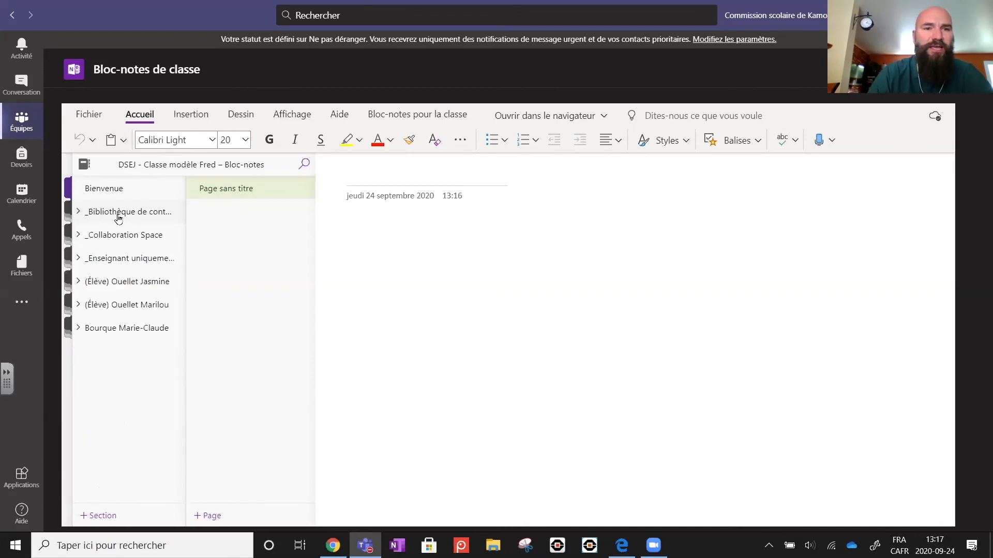
{"action": "left_click", "coordinate": [80, 212]}
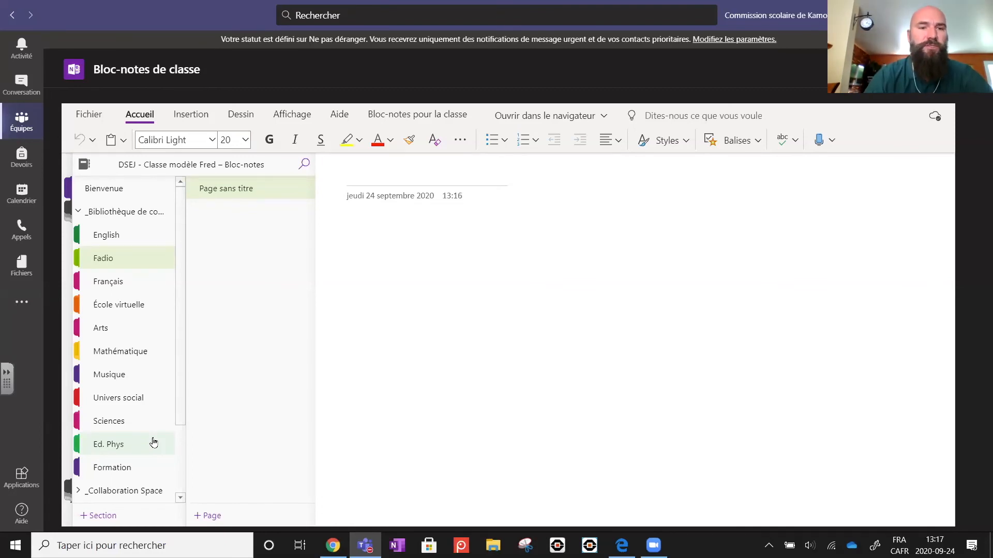
{"action": "left_click_drag", "start_coordinate": [180, 368], "coordinate": [187, 383]}
{"action": "scroll", "coordinate": [188, 400], "scroll_direction": "down", "scroll_amount": 3}
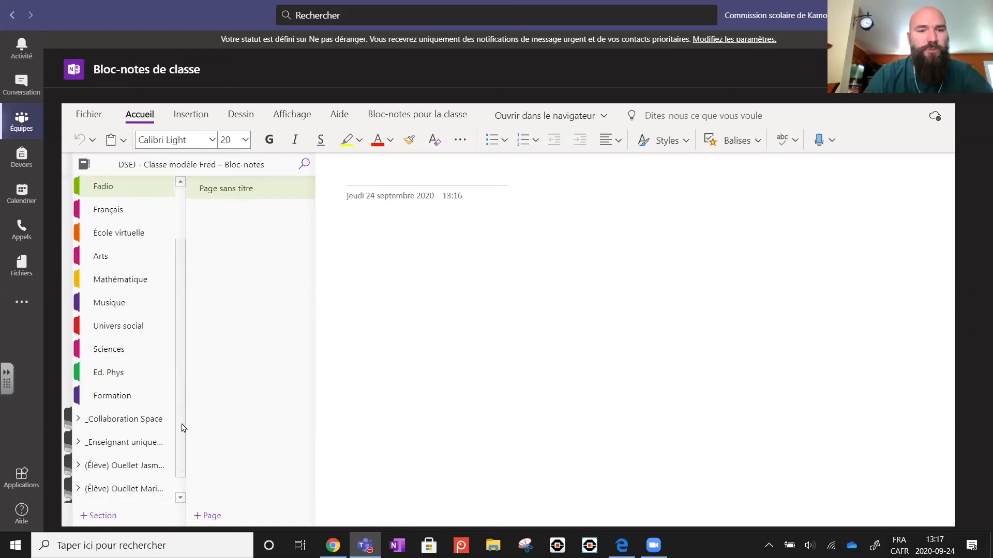
{"action": "scroll", "coordinate": [104, 250], "scroll_direction": "up", "scroll_amount": 3}
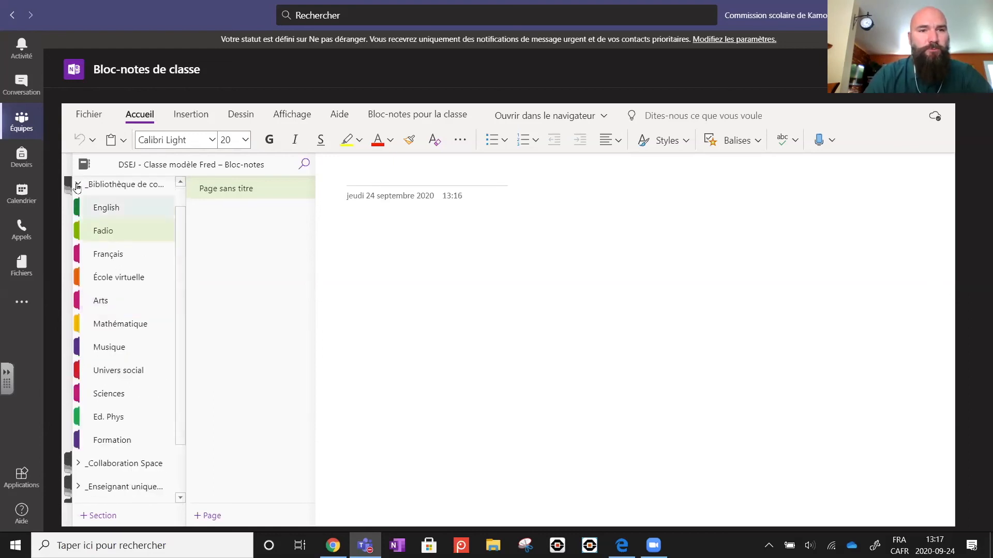
{"action": "left_click", "coordinate": [78, 188]}
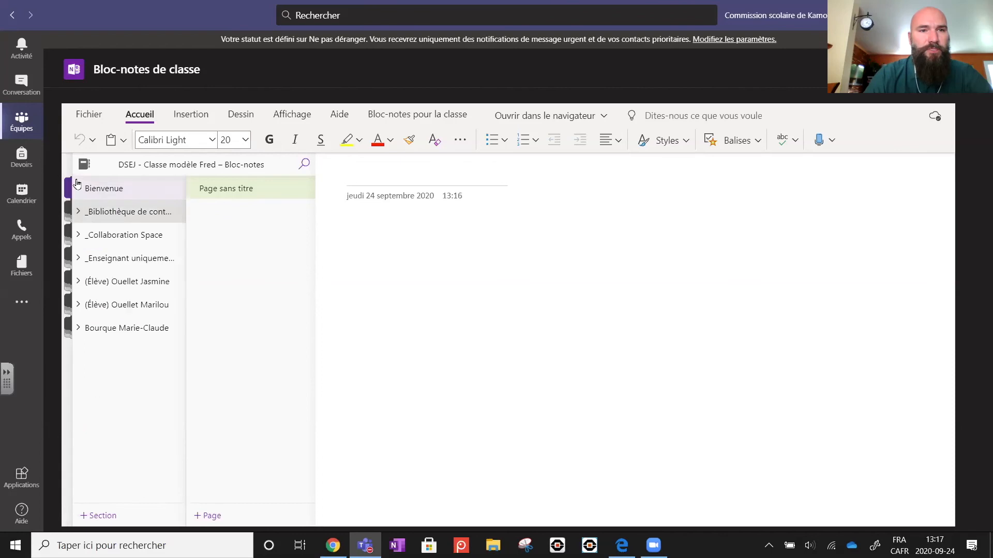
Step: View the Travaux collaboratifs section of _Collaboration Space and the section inside the teacher-only group
{"action": "left_click", "coordinate": [78, 236]}
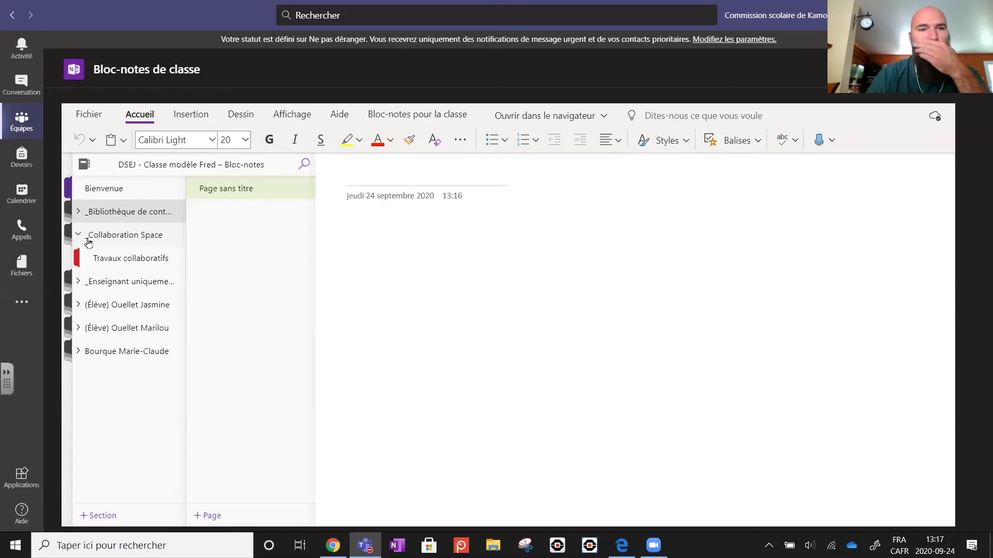
{"action": "left_click", "coordinate": [114, 260]}
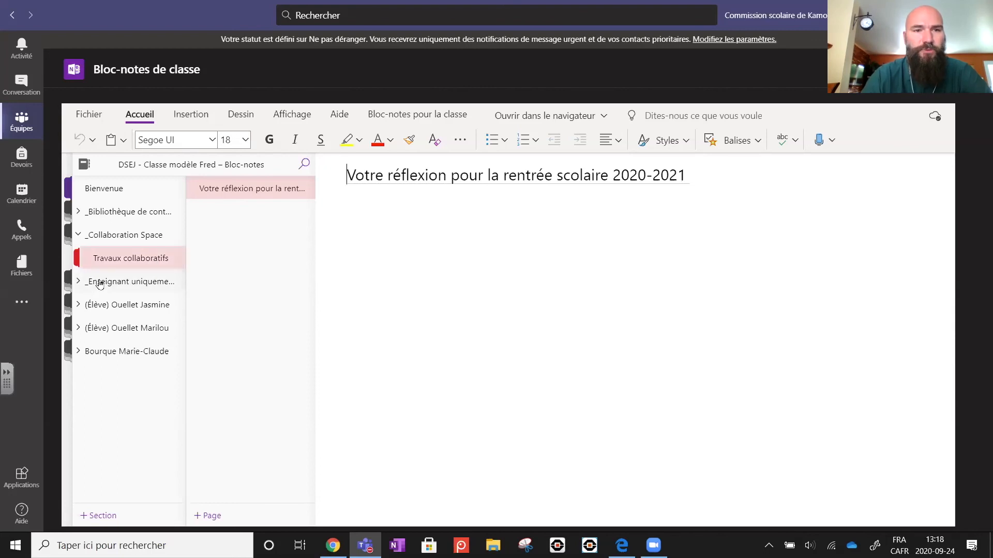
{"action": "left_click", "coordinate": [79, 282]}
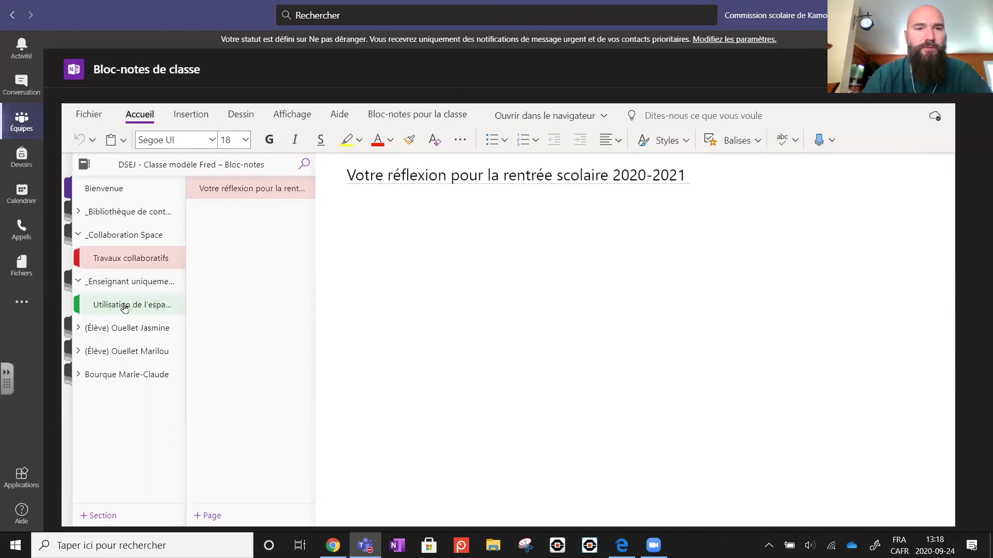
{"action": "left_click", "coordinate": [124, 305]}
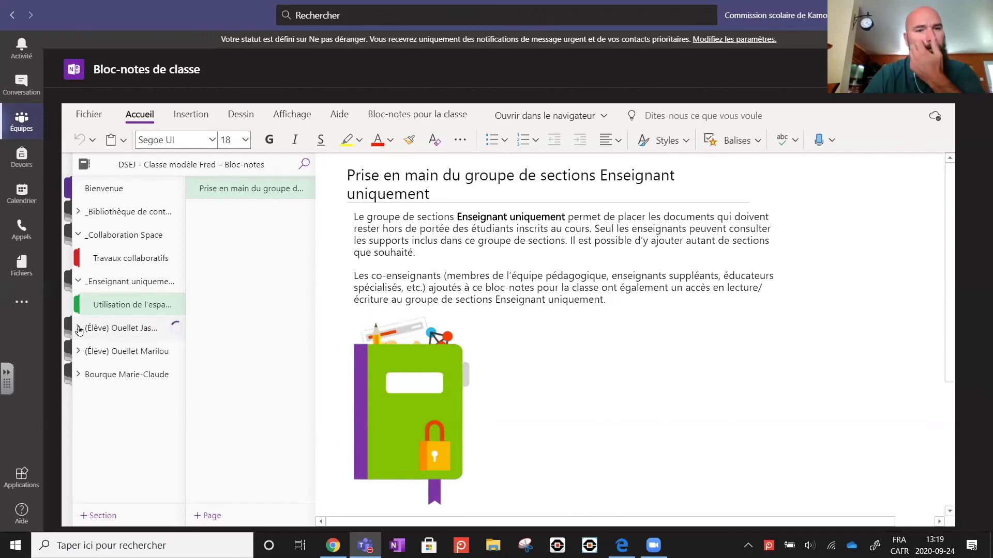
Step: View the Arithmétique page in the Notes de cours section of the first student's section group
{"action": "left_click", "coordinate": [78, 329]}
{"action": "scroll", "coordinate": [127, 372], "scroll_direction": "down", "scroll_amount": 2}
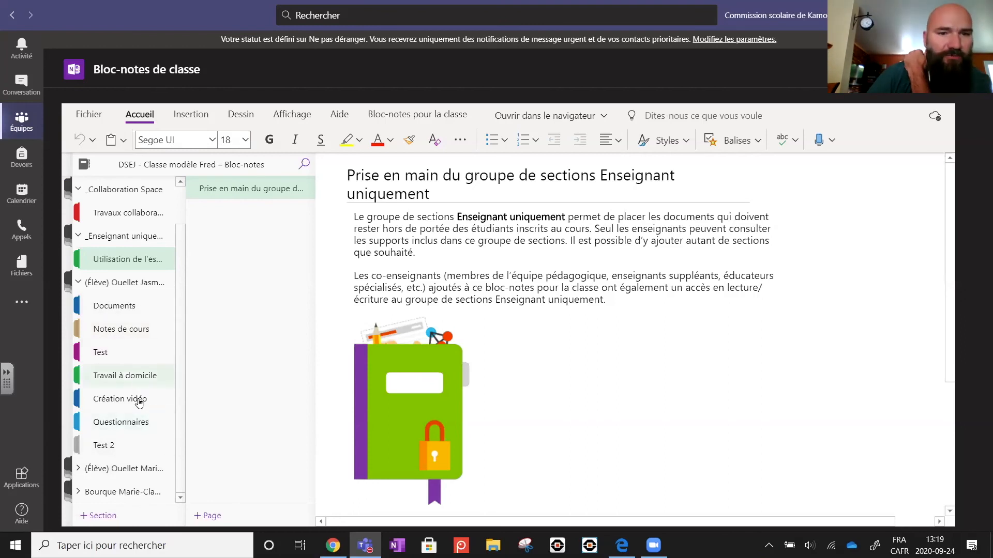
{"action": "left_click", "coordinate": [128, 330]}
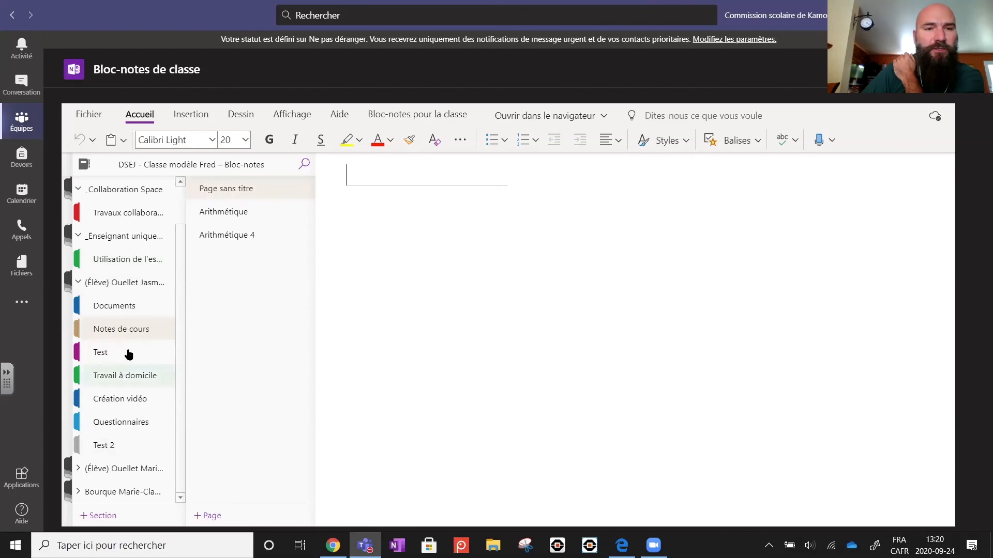
{"action": "left_click", "coordinate": [232, 212]}
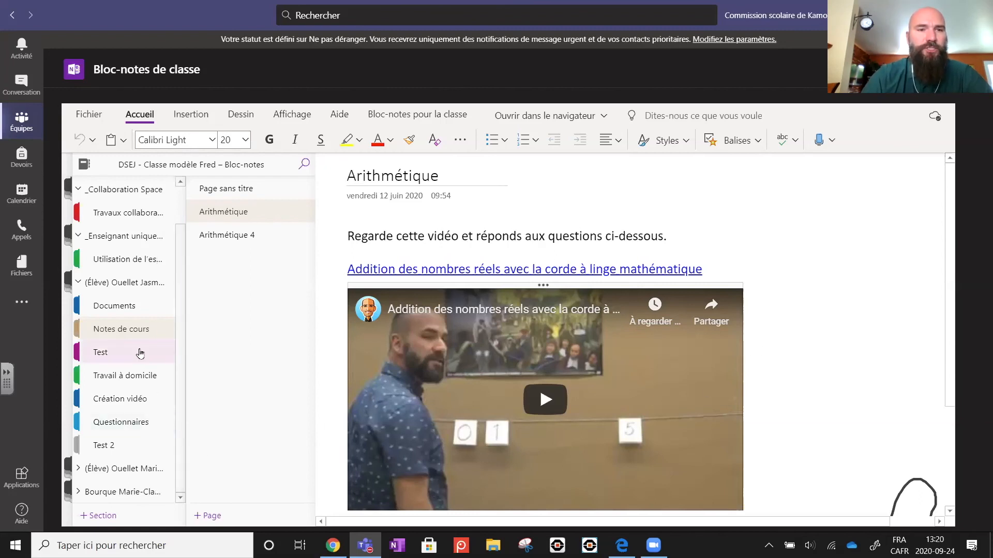
Step: Look at the sections in the second student's space and collapse all the expanded section groups
{"action": "left_click", "coordinate": [78, 282]}
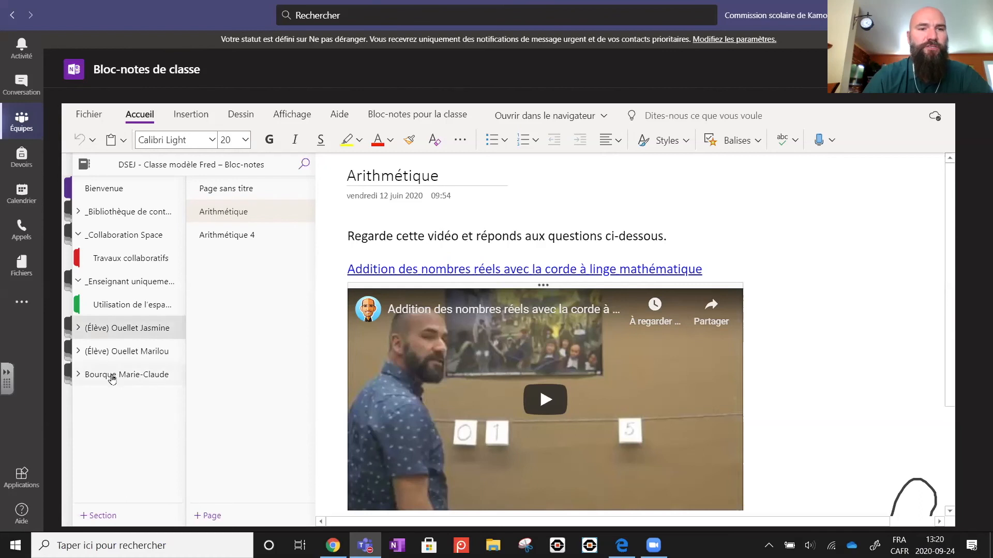
{"action": "left_click", "coordinate": [78, 352]}
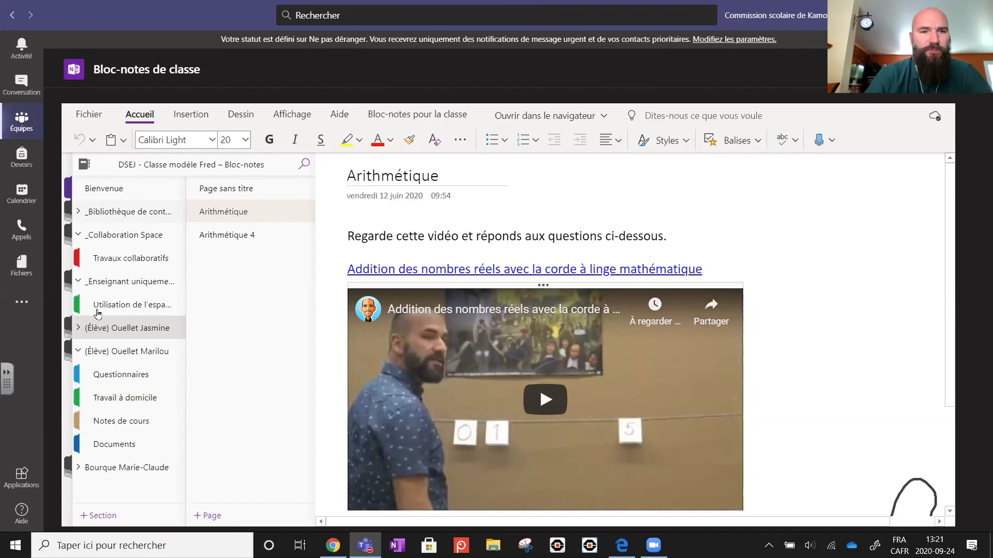
{"action": "left_click", "coordinate": [79, 352]}
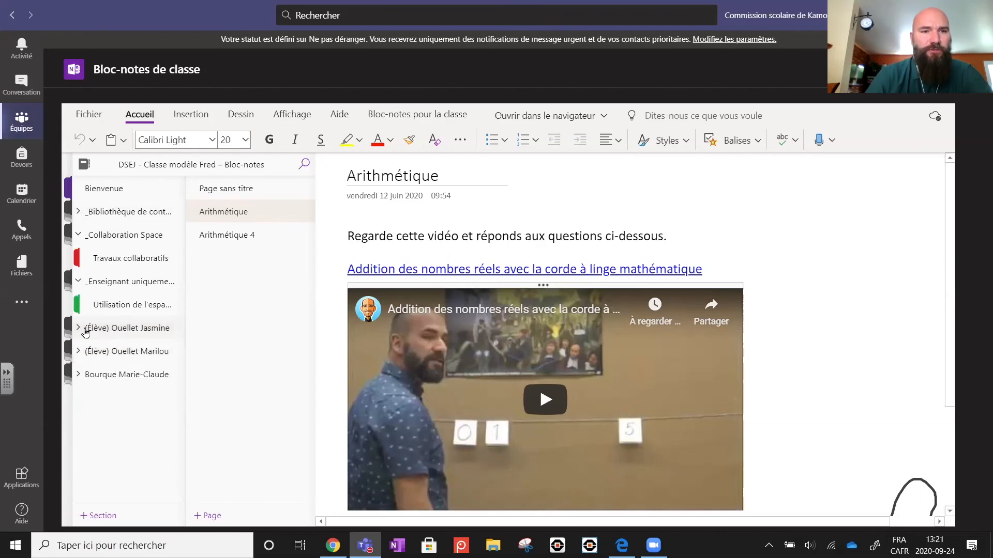
{"action": "left_click", "coordinate": [78, 281]}
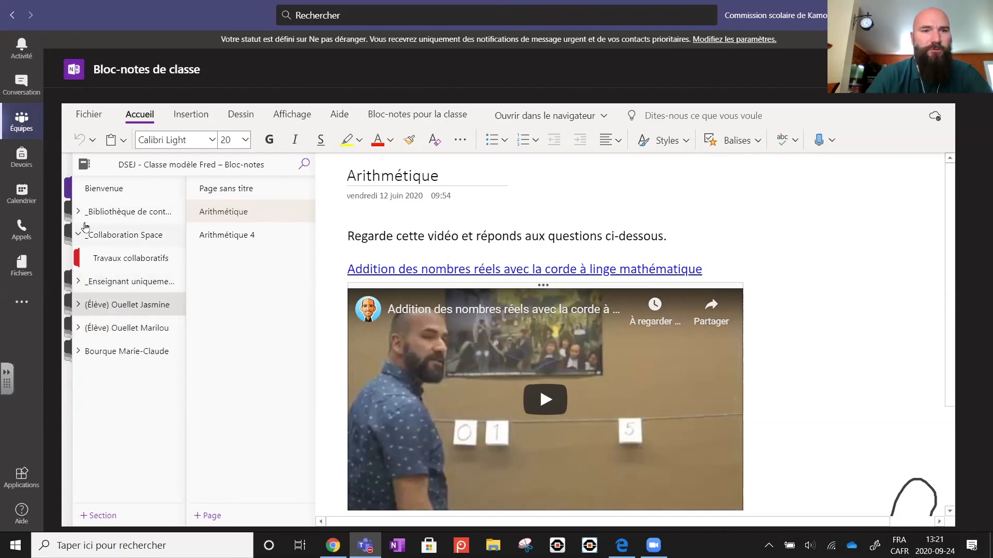
{"action": "left_click", "coordinate": [78, 233]}
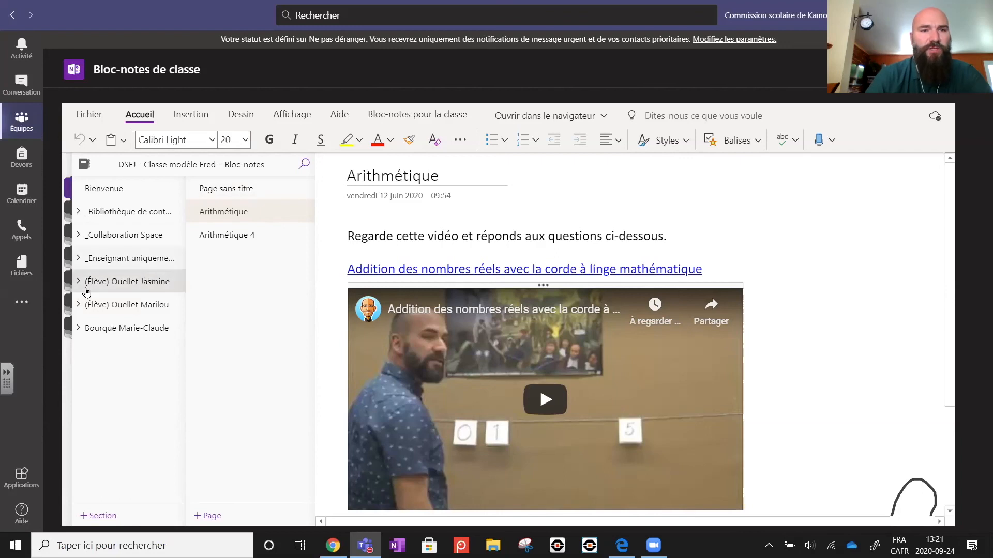
Step: Add a page titled "Fadio 24 sept" to the Mathématique section of the content library
{"action": "left_click", "coordinate": [79, 213]}
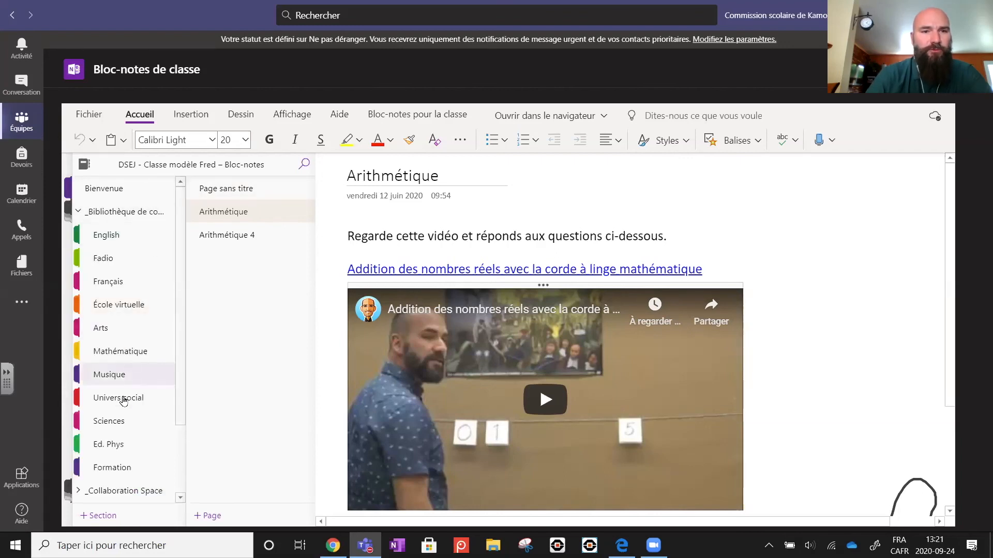
{"action": "left_click", "coordinate": [109, 354]}
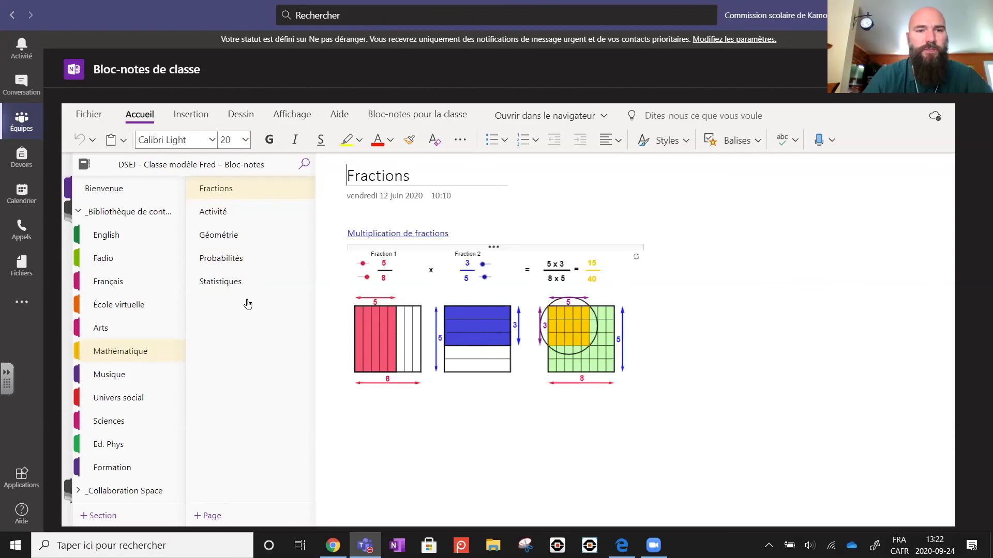
{"action": "left_click", "coordinate": [209, 516]}
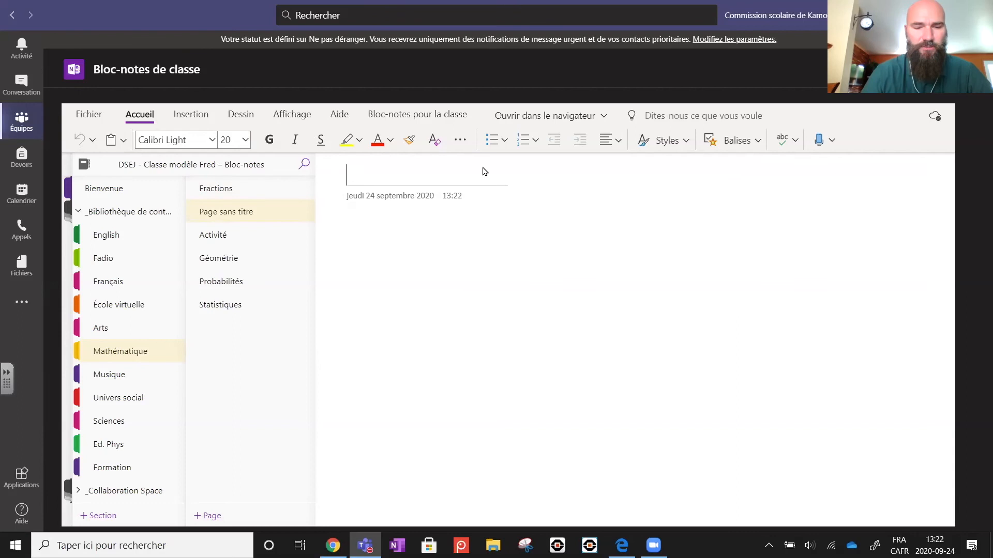
{"action": "type", "text": "Fadi"}
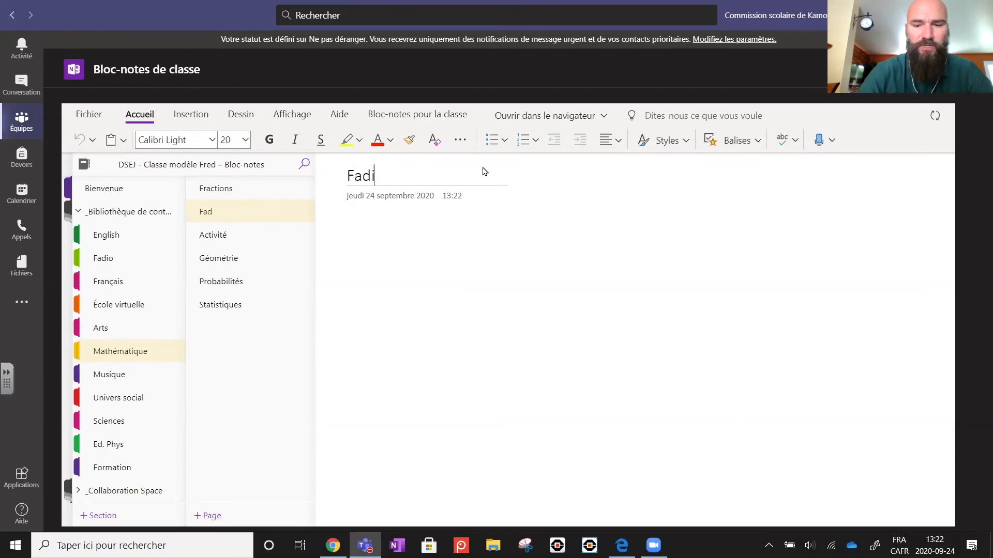
{"action": "type", "text": "o 24 sept"}
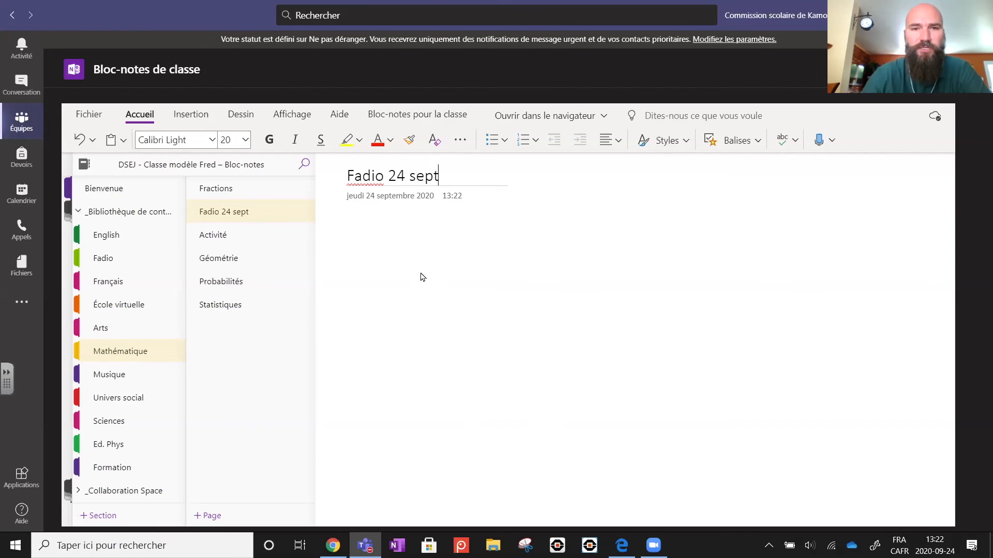
Step: Dictate a paragraph below the page title in Français (France), from "Je suis vraiment chanceux" to "quelques ponctuations !"
{"action": "left_click", "coordinate": [385, 267]}
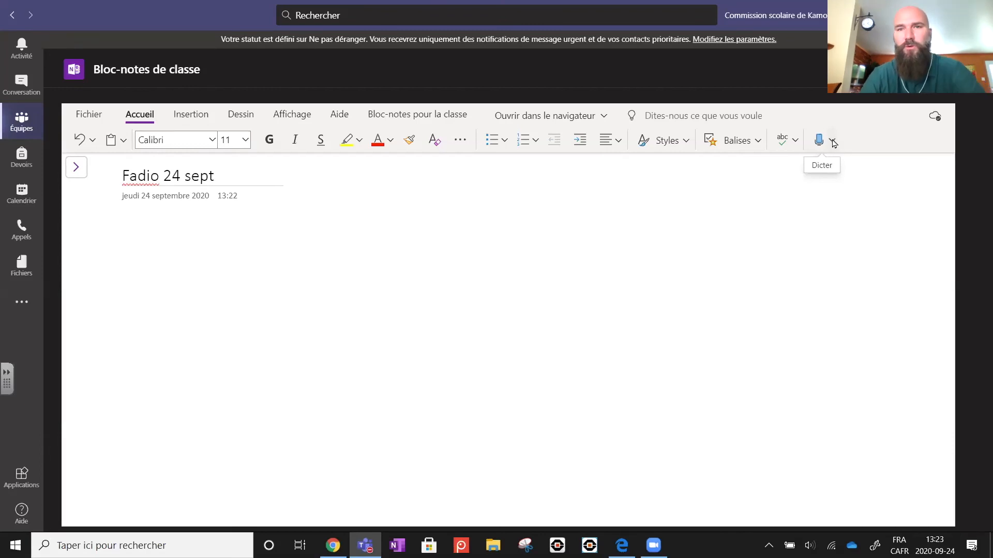
{"action": "left_click", "coordinate": [832, 141]}
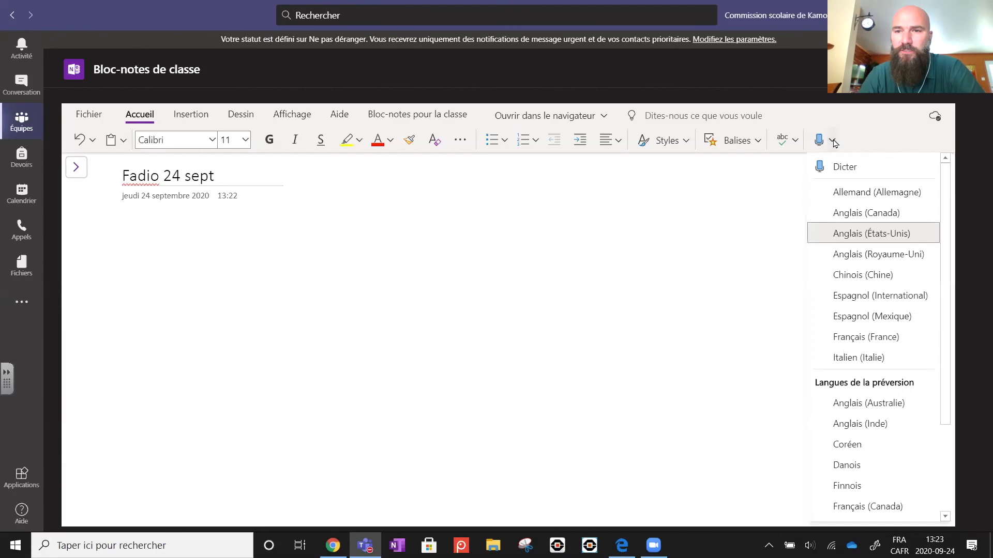
{"action": "left_click", "coordinate": [856, 338]}
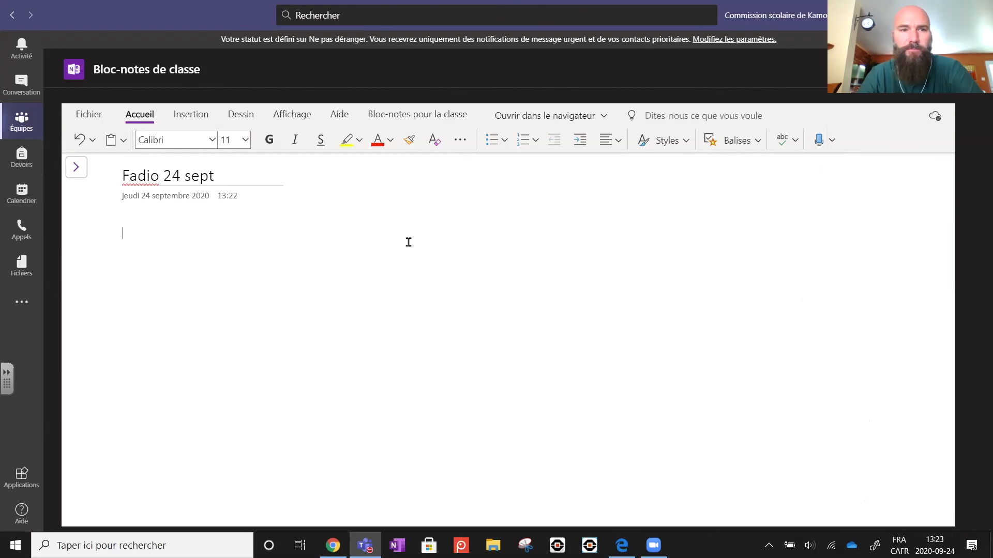
{"action": "left_click", "coordinate": [819, 141]}
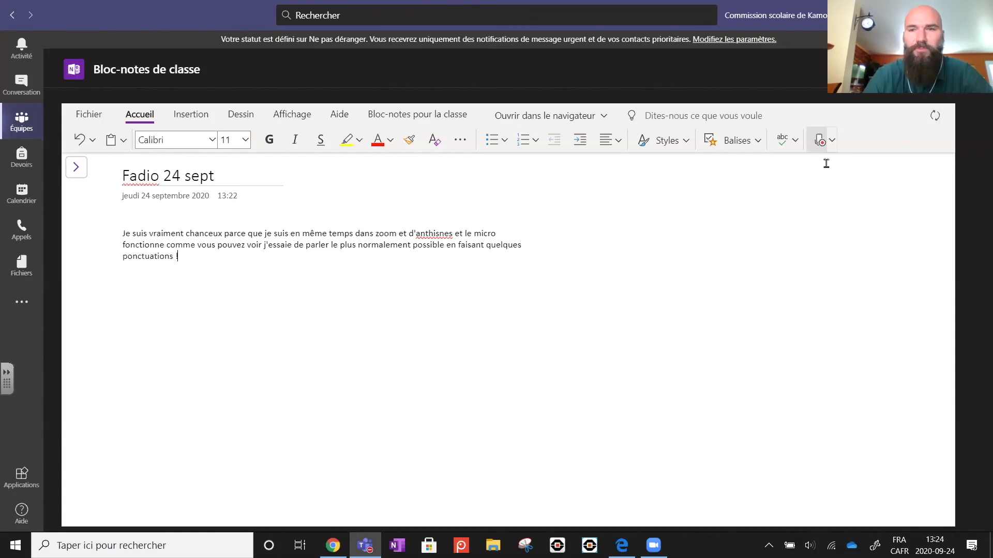
{"action": "left_click", "coordinate": [819, 142]}
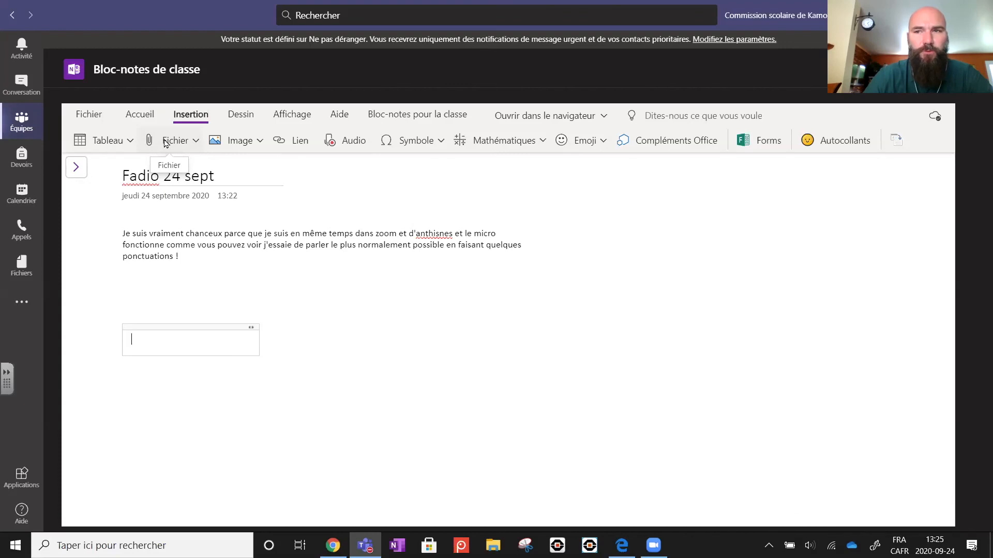
Step: Insert Enveloppes.pdf from the 000000 folder as a file printout below the dictated paragraph
{"action": "left_click", "coordinate": [196, 143]}
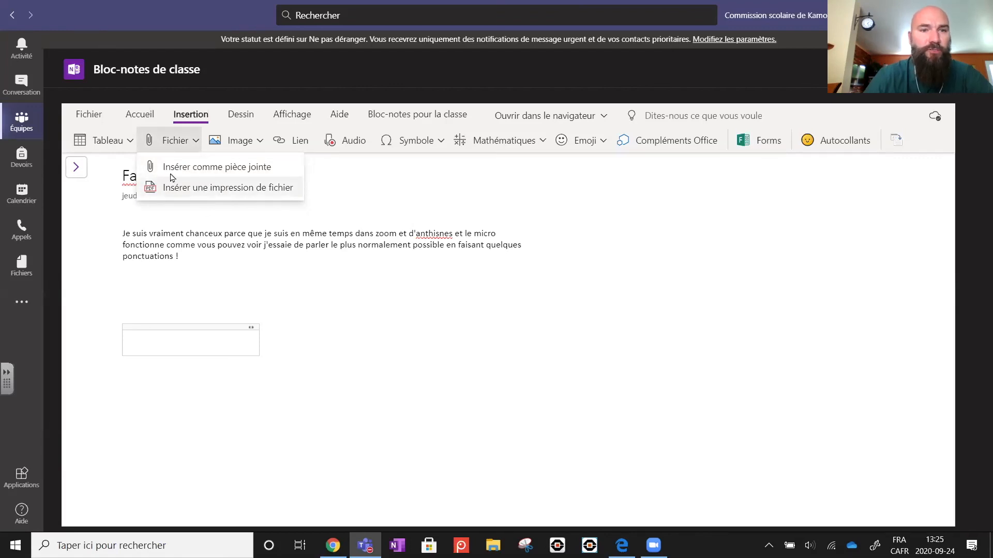
{"action": "left_click", "coordinate": [208, 190]}
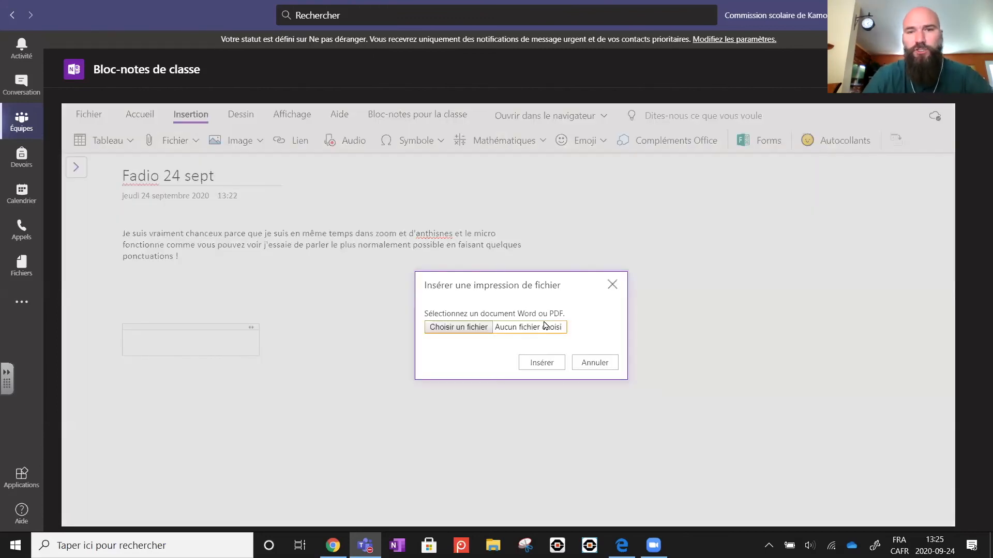
{"action": "left_click", "coordinate": [462, 329]}
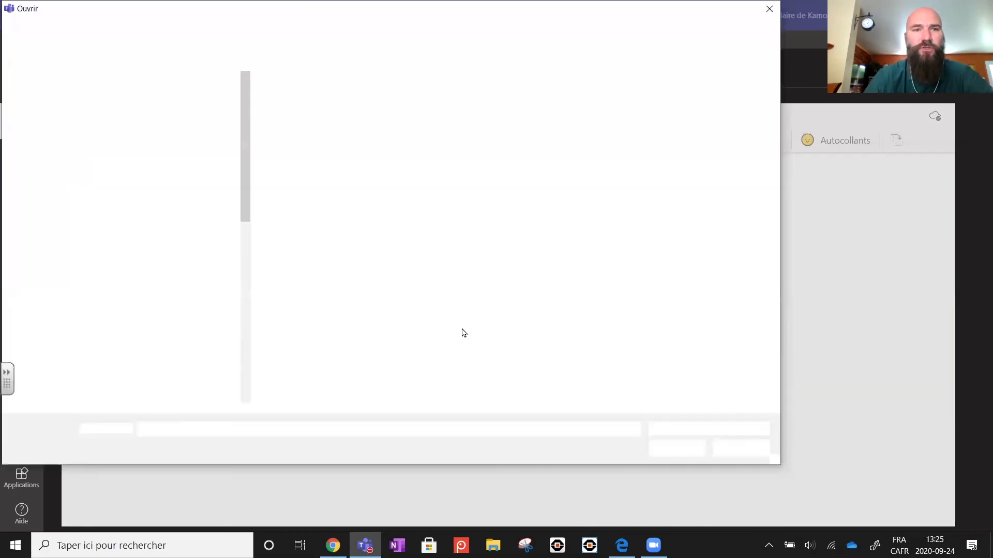
{"action": "left_click", "coordinate": [56, 172]}
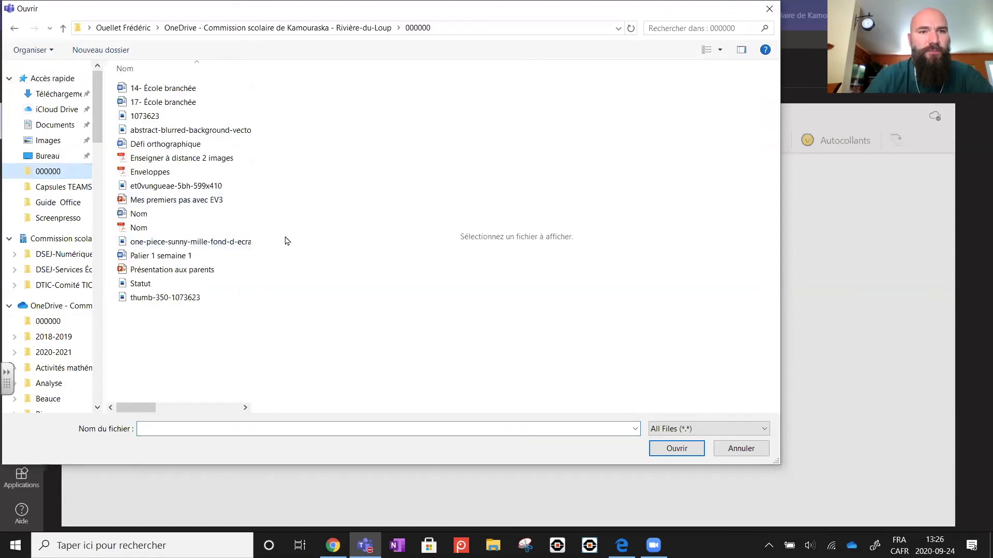
{"action": "left_click", "coordinate": [215, 173]}
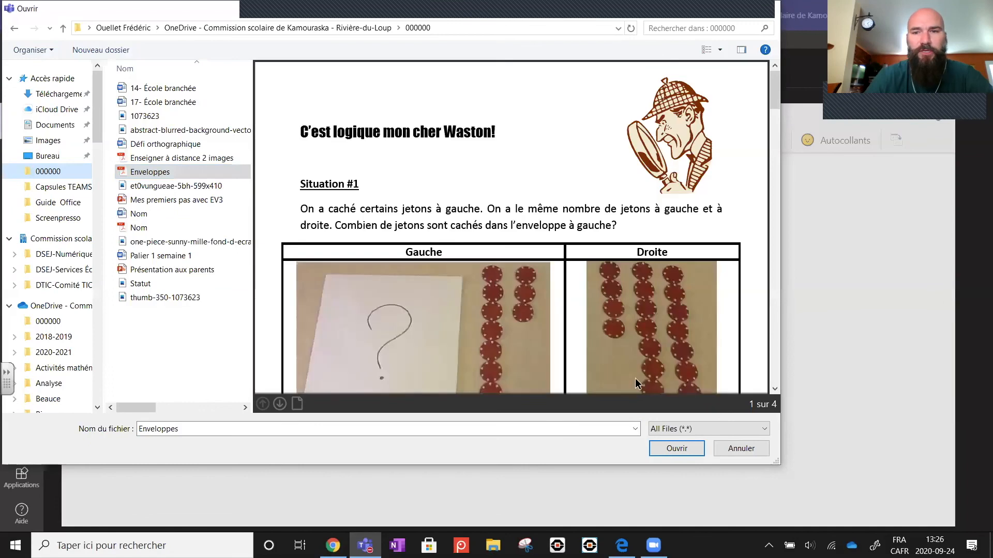
{"action": "left_click", "coordinate": [665, 445]}
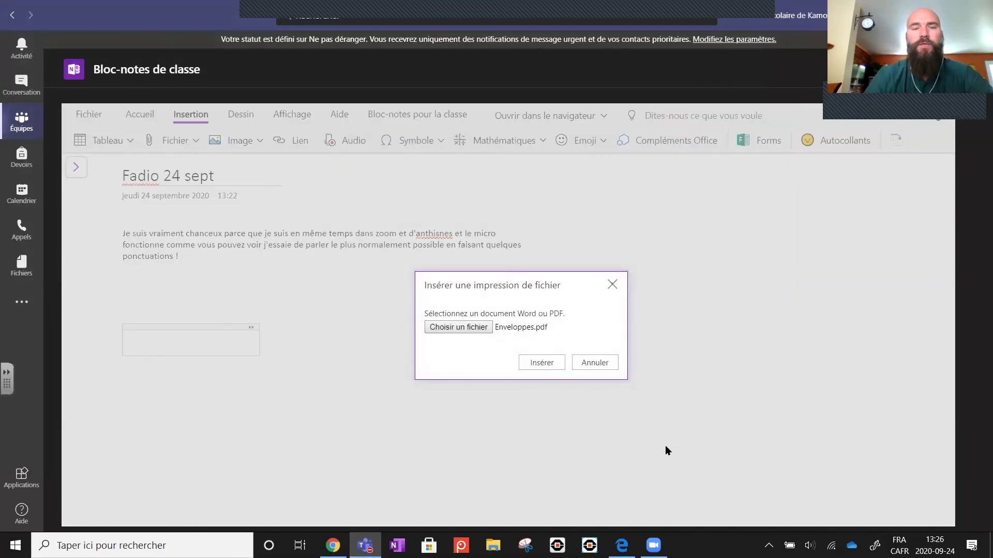
{"action": "left_click", "coordinate": [541, 362]}
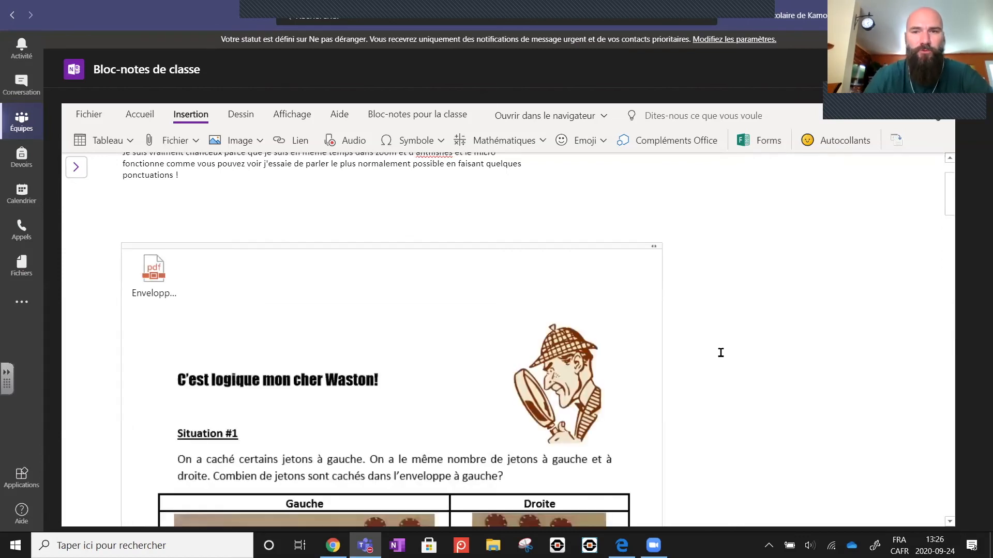
Step: Handwrite "3+3=6" in black ink below the line "Explique comment tu as procédé pour trouver ta réponse."
{"action": "scroll", "coordinate": [727, 365], "scroll_direction": "down", "scroll_amount": 2}
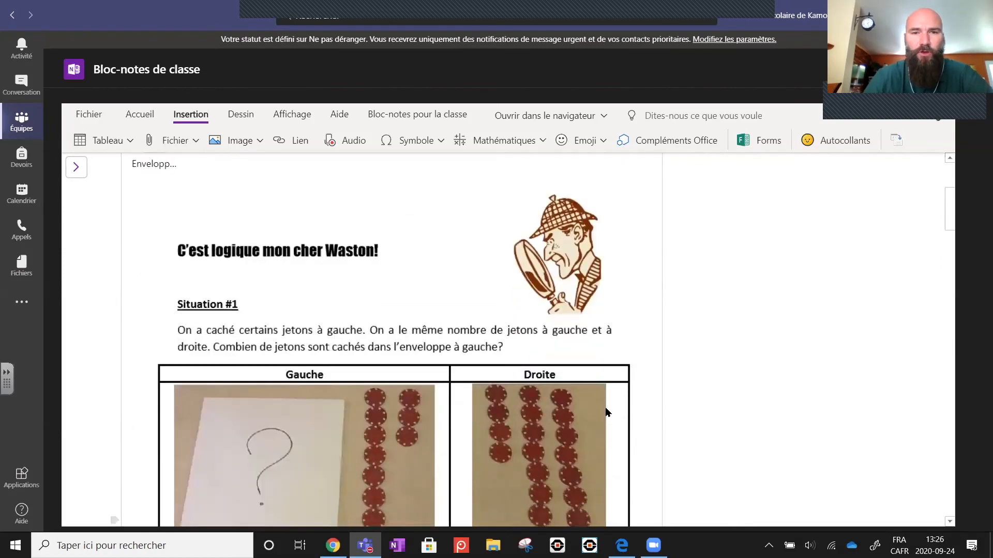
{"action": "scroll", "coordinate": [370, 279], "scroll_direction": "down", "scroll_amount": 3}
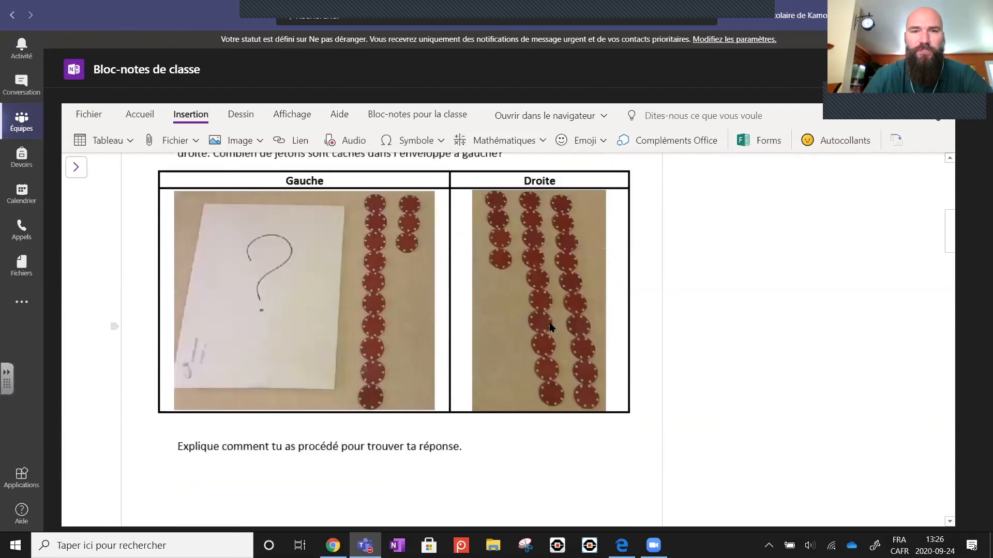
{"action": "scroll", "coordinate": [276, 394], "scroll_direction": "down", "scroll_amount": 2}
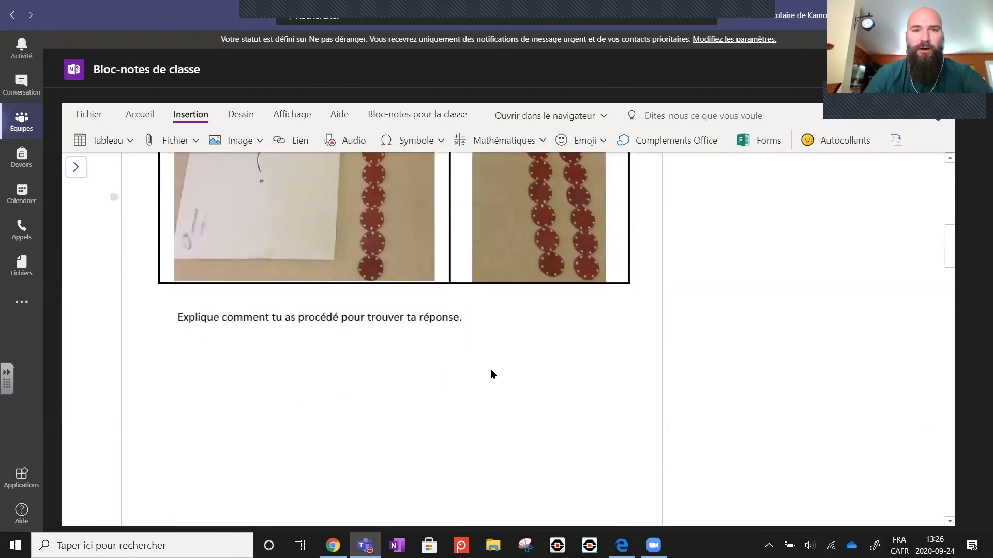
{"action": "scroll", "coordinate": [486, 369], "scroll_direction": "up", "scroll_amount": 3}
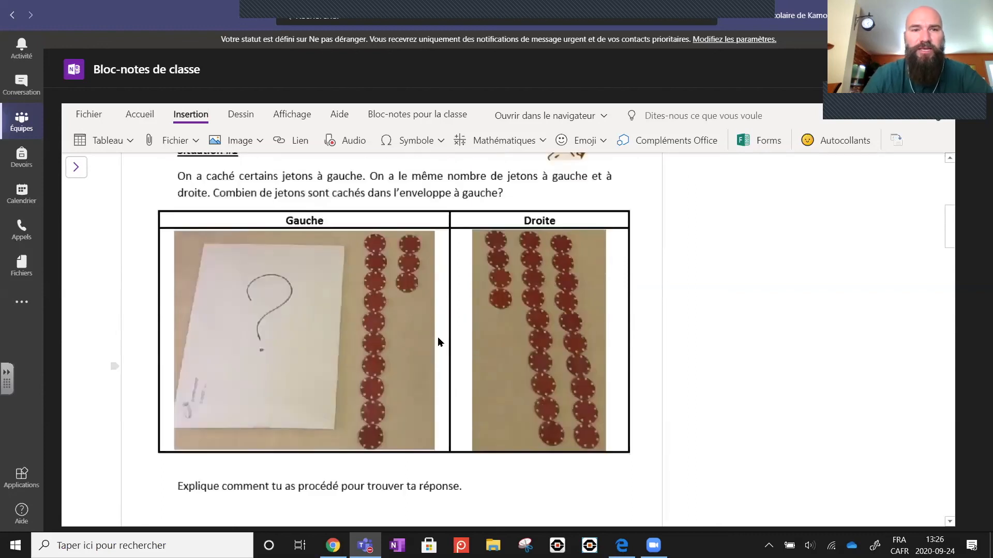
{"action": "scroll", "coordinate": [438, 339], "scroll_direction": "up", "scroll_amount": 3}
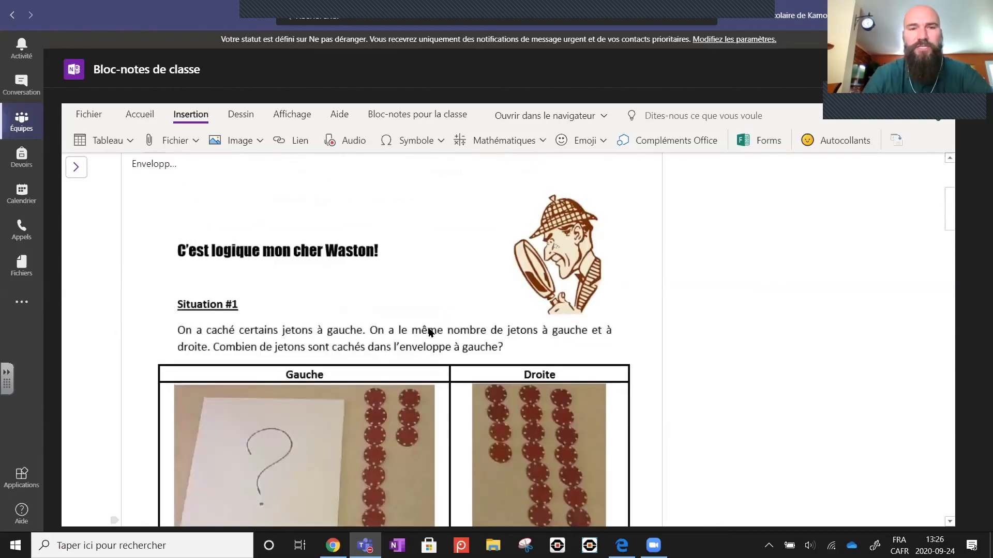
{"action": "scroll", "coordinate": [409, 330], "scroll_direction": "down", "scroll_amount": 4}
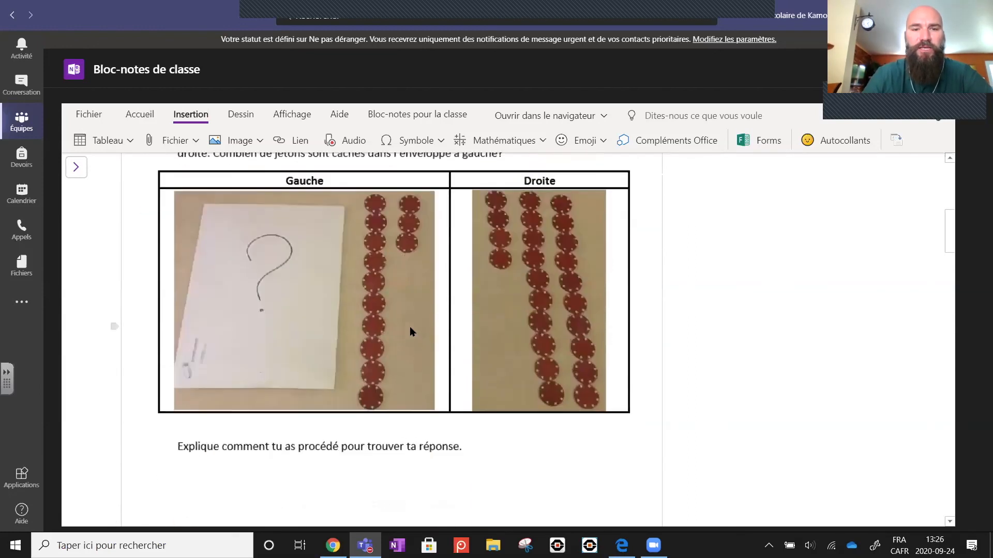
{"action": "scroll", "coordinate": [410, 327], "scroll_direction": "down", "scroll_amount": 1}
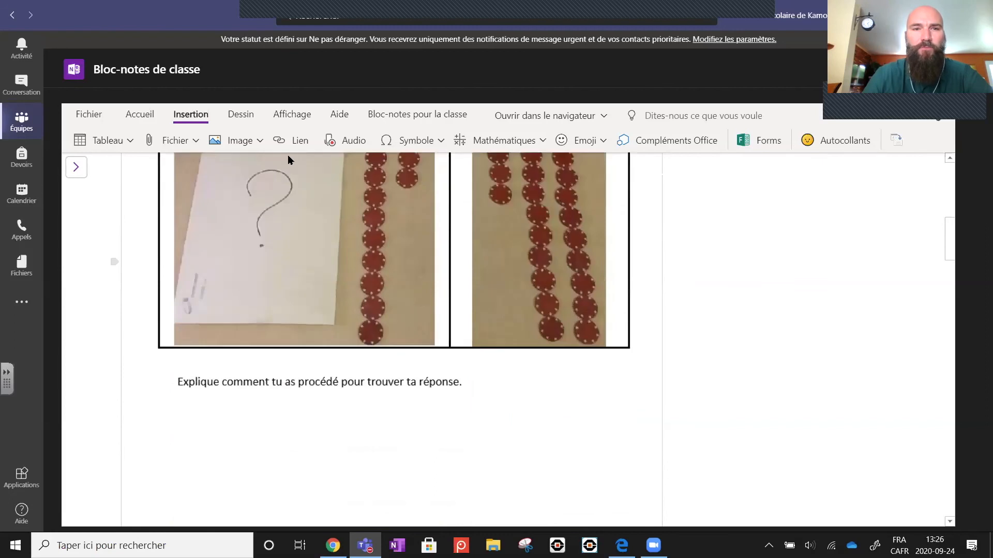
{"action": "left_click", "coordinate": [239, 116]}
{"action": "left_click", "coordinate": [215, 140]}
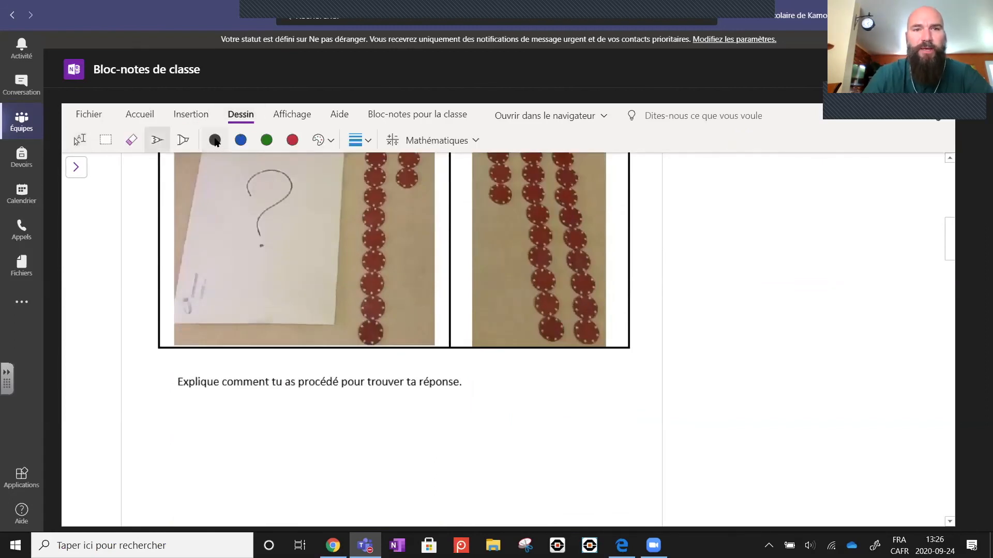
{"action": "mouse_move", "coordinate": [232, 418]}
{"action": "left_mouse_down"}
{"action": "mouse_move", "coordinate": [253, 451]}
{"action": "mouse_move", "coordinate": [337, 440]}
{"action": "mouse_move", "coordinate": [309, 445]}
{"action": "left_mouse_up"}
{"action": "mouse_move", "coordinate": [352, 416]}
{"action": "left_mouse_down"}
{"action": "mouse_move", "coordinate": [381, 451]}
{"action": "mouse_move", "coordinate": [367, 457]}
{"action": "mouse_move", "coordinate": [423, 440]}
{"action": "left_mouse_up"}
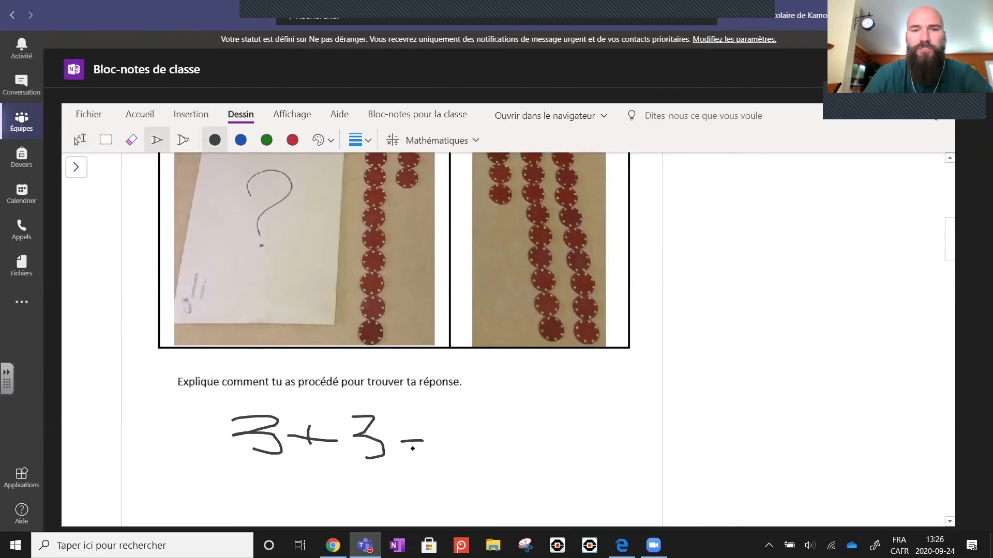
{"action": "mouse_move", "coordinate": [460, 414]}
{"action": "left_mouse_down"}
{"action": "mouse_move", "coordinate": [480, 466]}
{"action": "mouse_move", "coordinate": [448, 468]}
{"action": "left_mouse_up"}
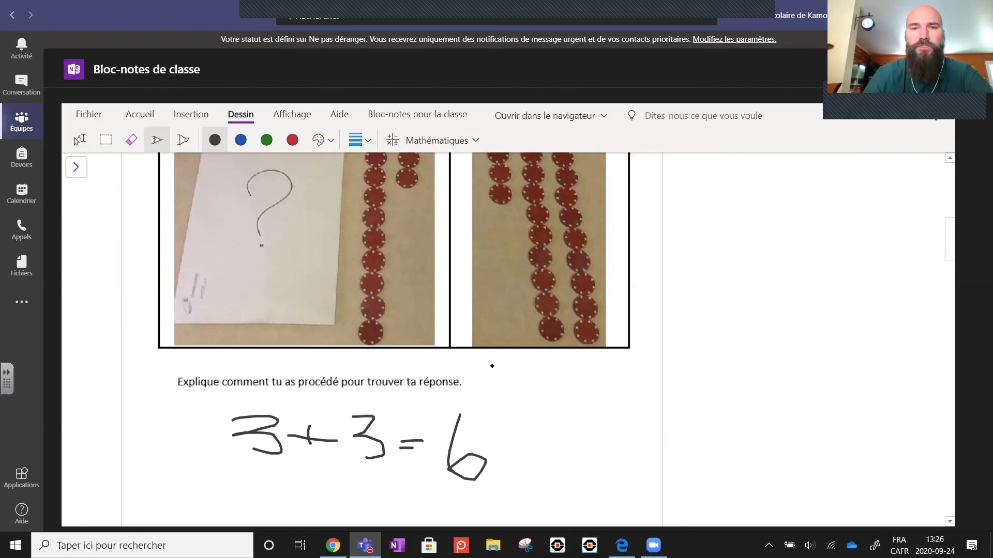
Step: Enter the text "3+3=6" beside the printout and move its text box just below the handwritten equation
{"action": "scroll", "coordinate": [608, 331], "scroll_direction": "up", "scroll_amount": 3}
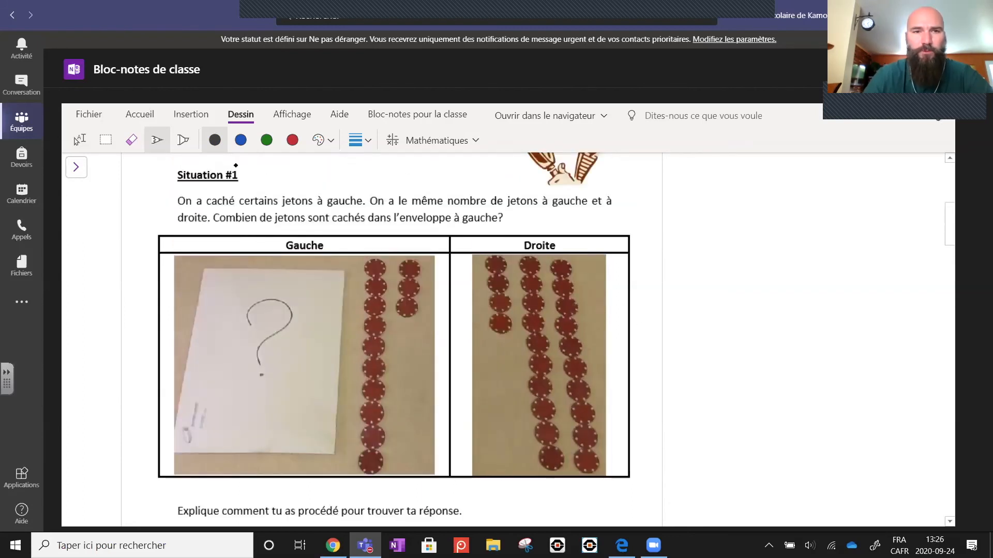
{"action": "left_click", "coordinate": [81, 136]}
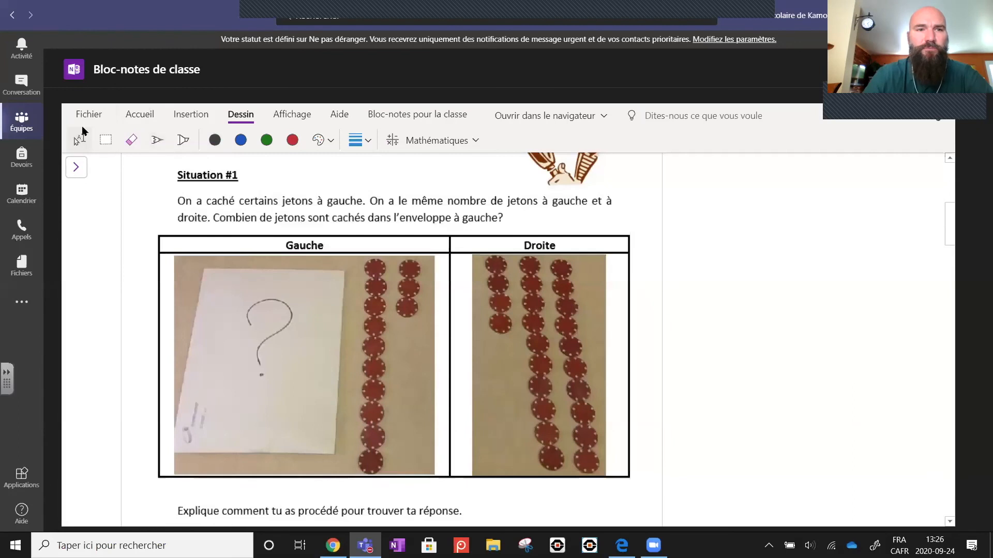
{"action": "left_click", "coordinate": [139, 114]}
{"action": "scroll", "coordinate": [734, 471], "scroll_direction": "down", "scroll_amount": 3}
{"action": "left_click", "coordinate": [692, 416]}
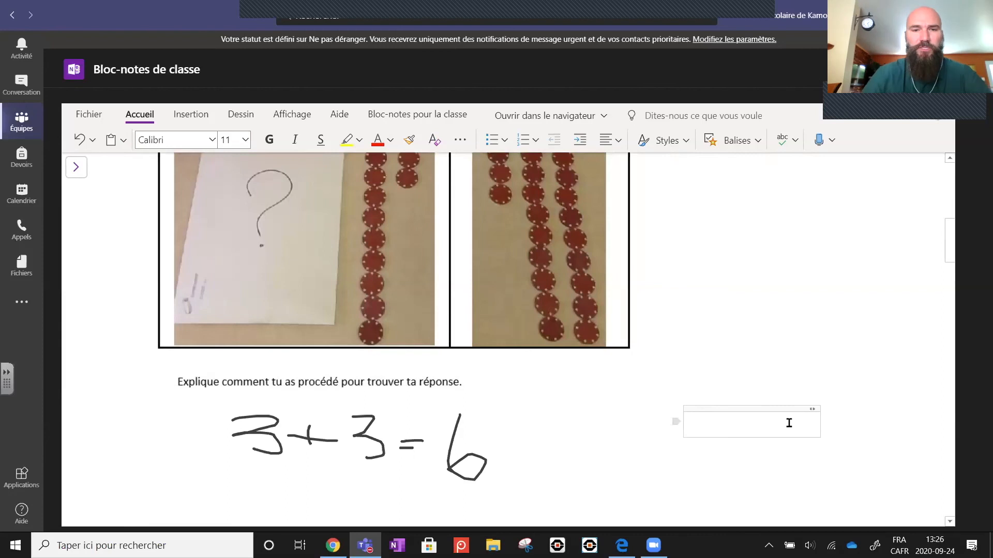
{"action": "type", "text": "3+"}
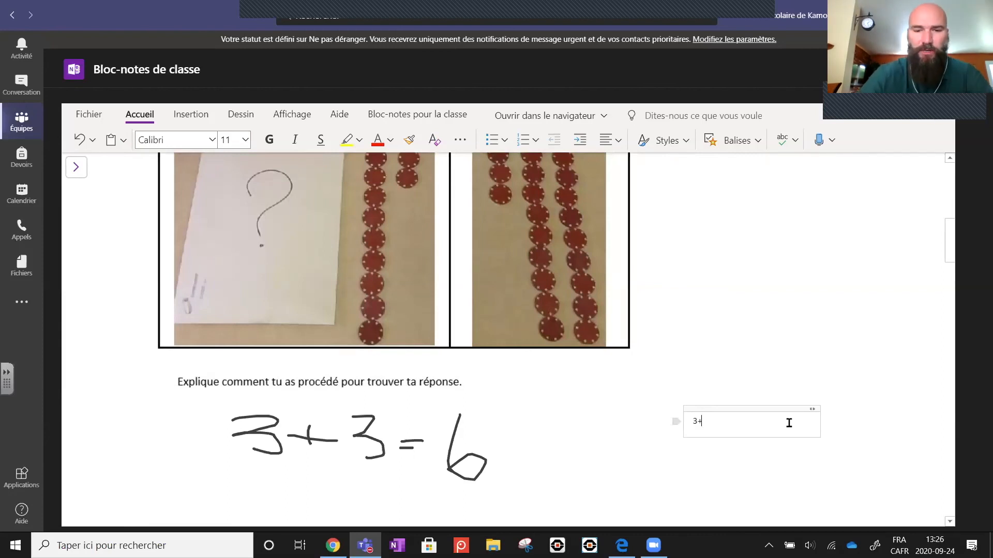
{"action": "type", "text": "3+6"}
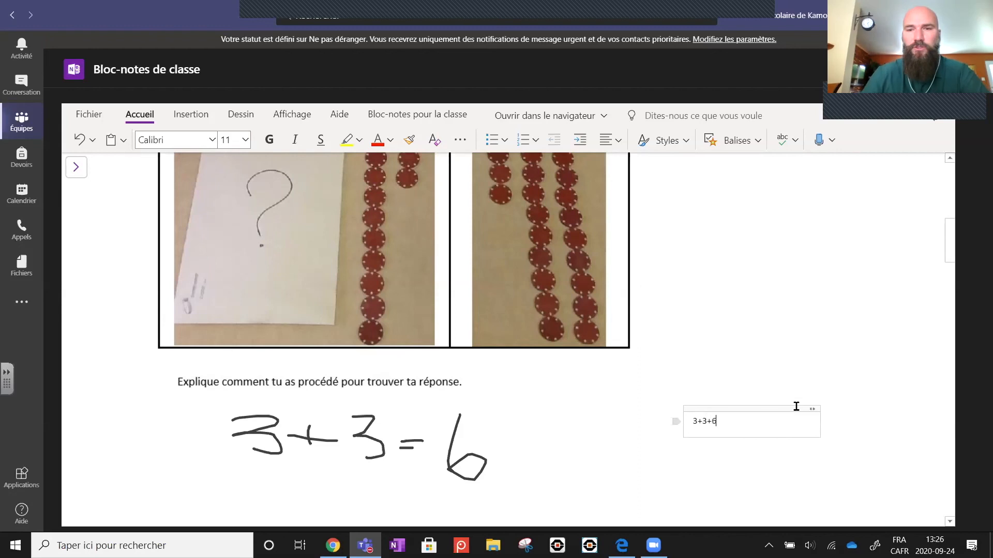
{"action": "left_click", "coordinate": [770, 351]}
{"action": "left_click", "coordinate": [731, 423]}
{"action": "type", "text": "6"}
{"action": "left_click", "coordinate": [794, 348]}
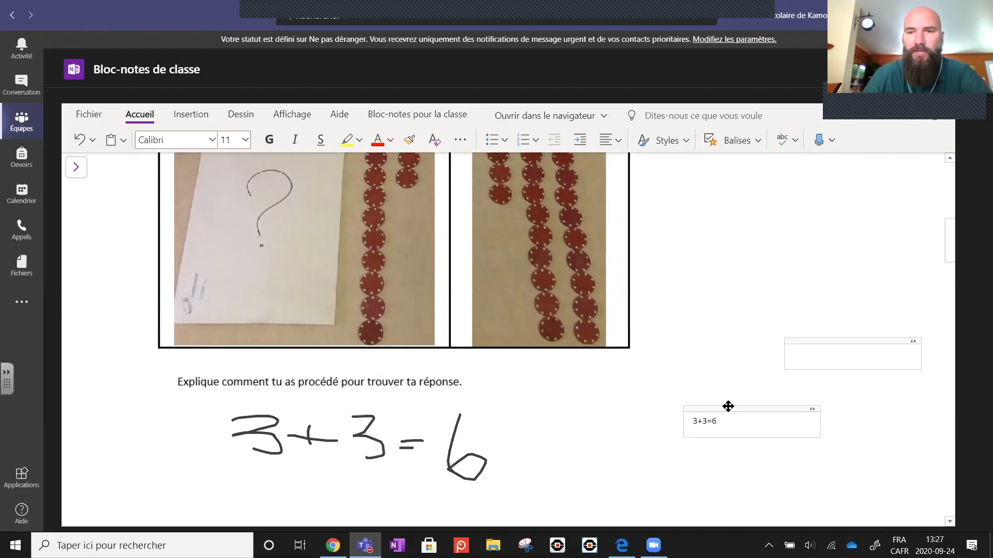
{"action": "left_click_drag", "start_coordinate": [728, 406], "coordinate": [230, 469]}
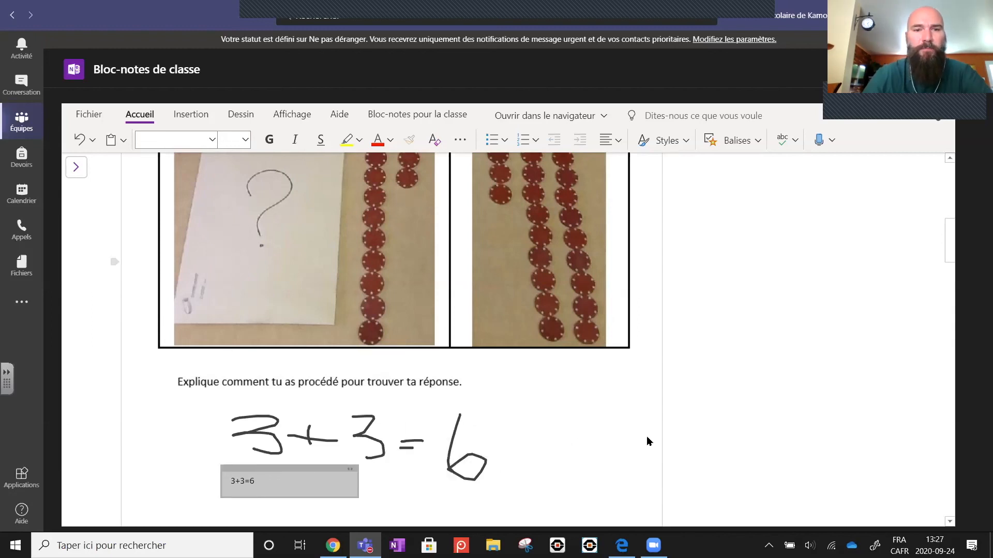
Step: Place the insertion point in the blank area beside the printout and look over the options for inserting a file
{"action": "scroll", "coordinate": [626, 319], "scroll_direction": "up", "scroll_amount": 2}
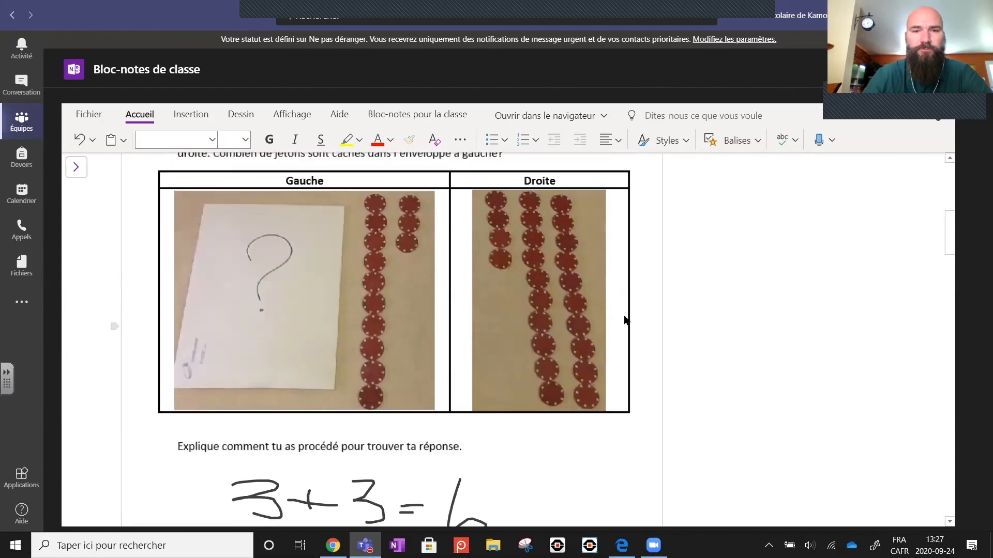
{"action": "scroll", "coordinate": [569, 342], "scroll_direction": "down", "scroll_amount": 5}
{"action": "scroll", "coordinate": [206, 185], "scroll_direction": "up", "scroll_amount": 3}
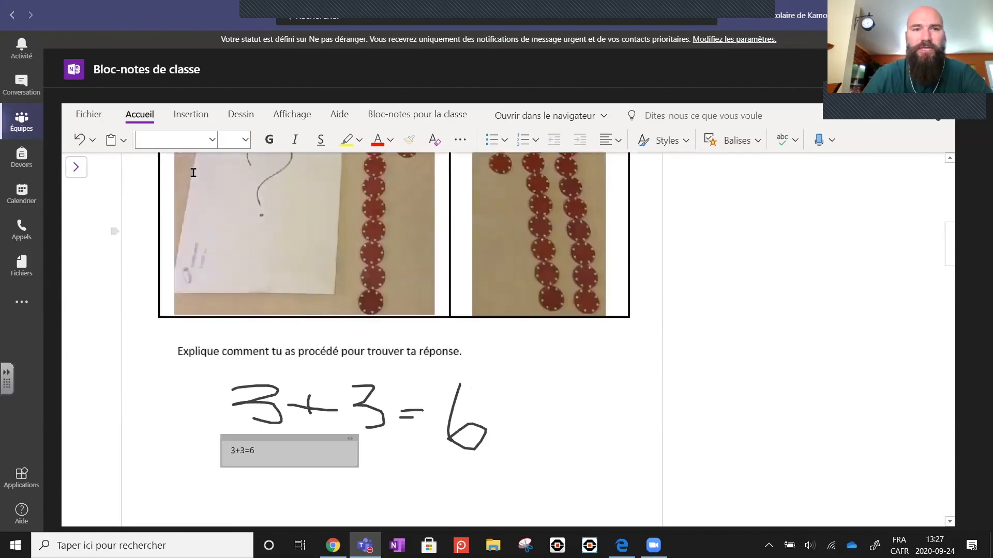
{"action": "scroll", "coordinate": [193, 173], "scroll_direction": "up", "scroll_amount": 1}
{"action": "left_click", "coordinate": [192, 115]}
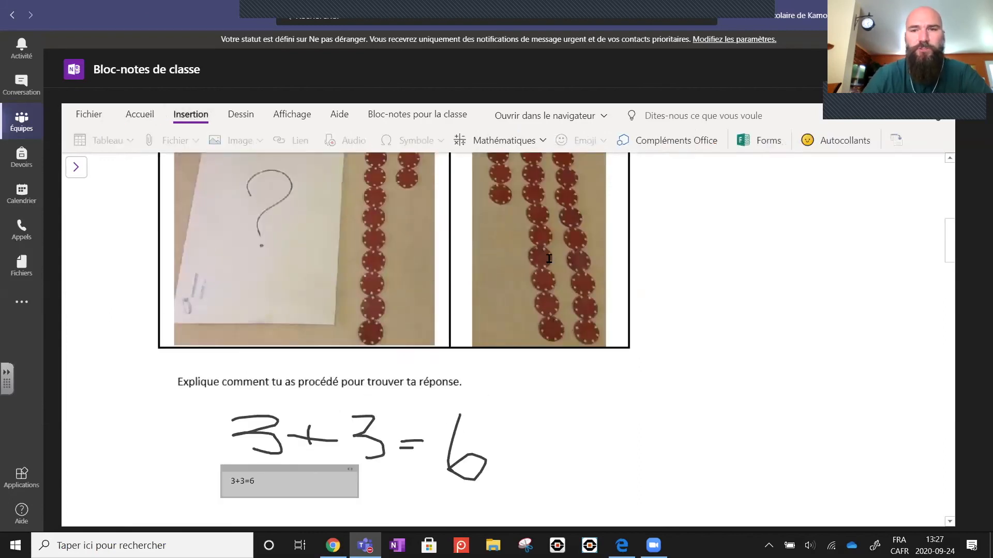
{"action": "left_click", "coordinate": [764, 327]}
{"action": "scroll", "coordinate": [450, 290], "scroll_direction": "up", "scroll_amount": 4}
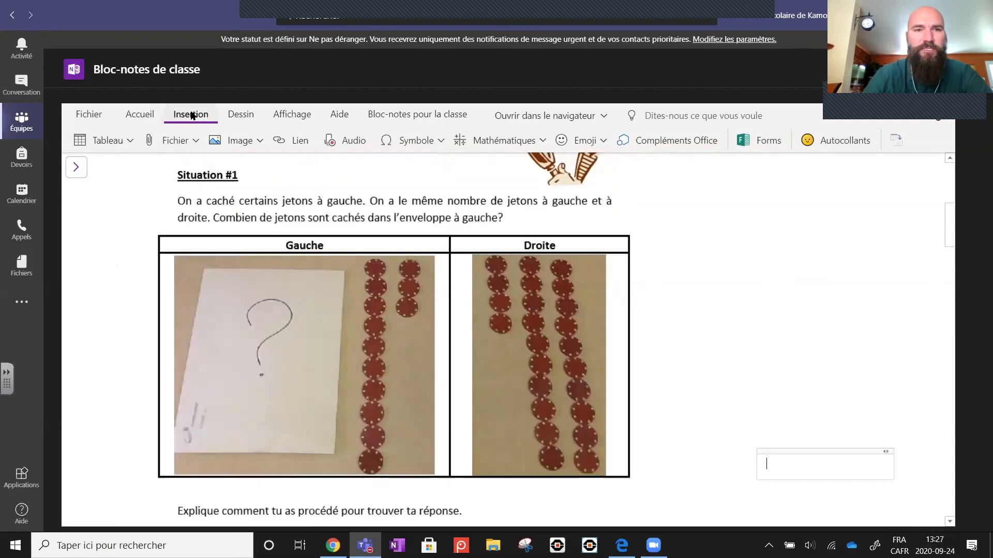
{"action": "left_click", "coordinate": [194, 140]}
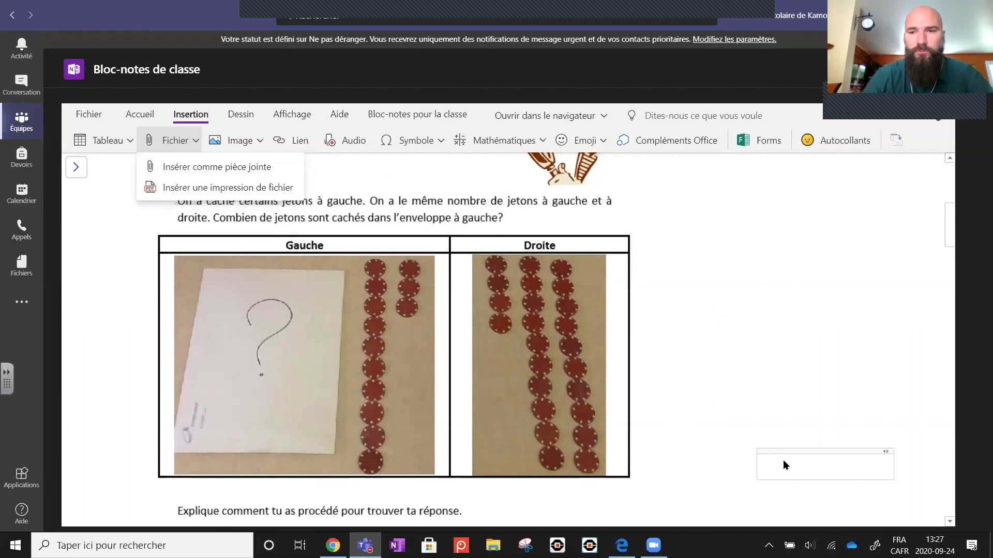
{"action": "left_click", "coordinate": [759, 463]}
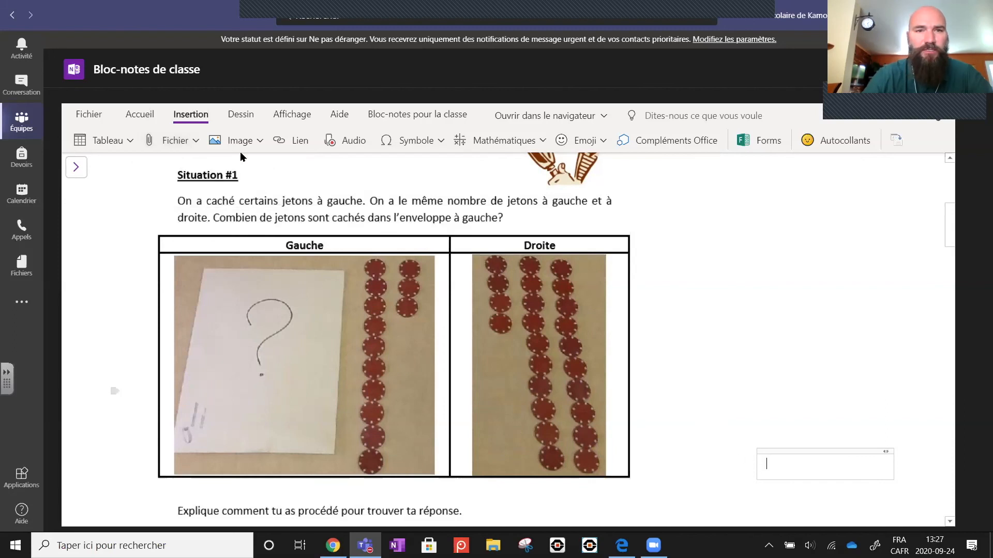
Step: Try to insert a picture from the camera
{"action": "left_click", "coordinate": [259, 140]}
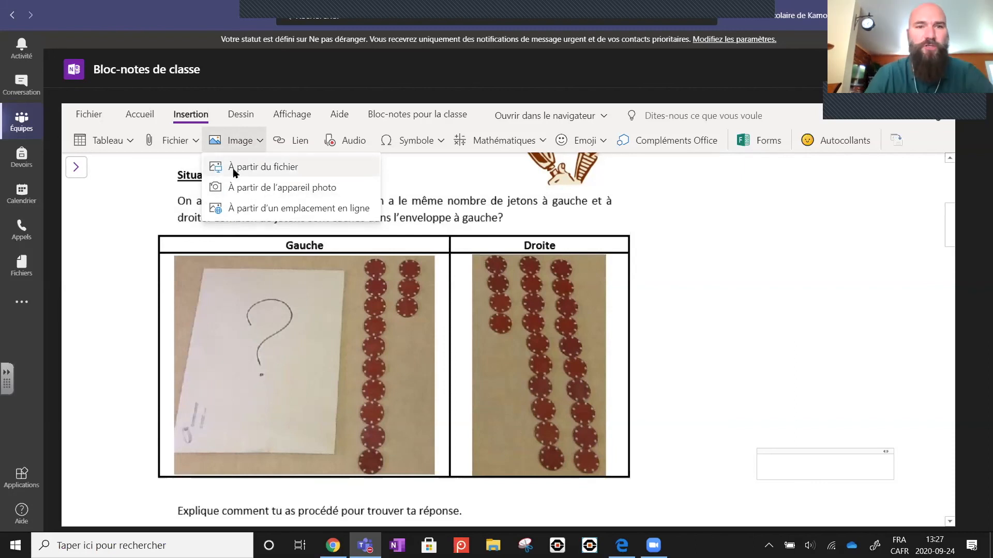
{"action": "left_click", "coordinate": [269, 189]}
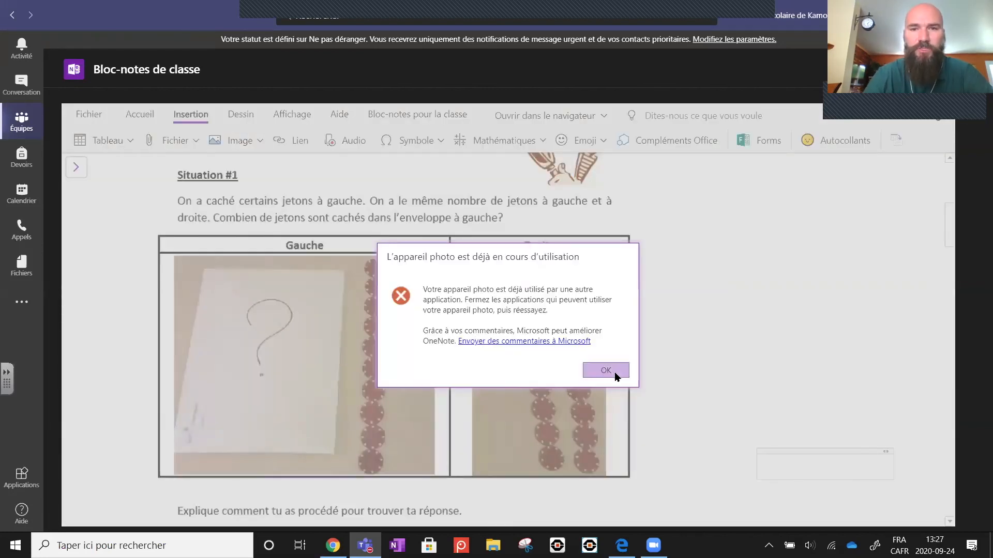
{"action": "left_click", "coordinate": [614, 372]}
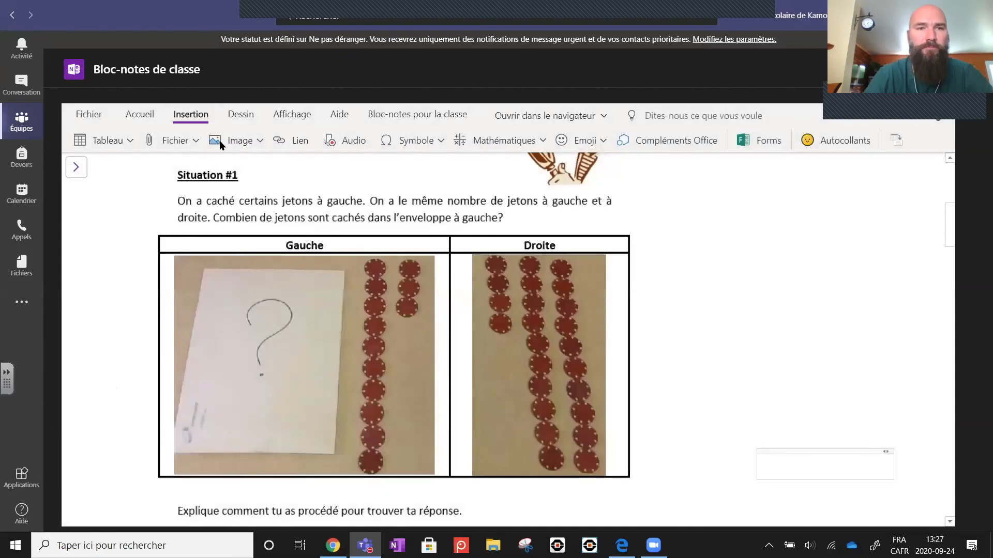
Step: Search online pictures for "baseball" and insert the photo of the batter in the blue helmet beside the printout
{"action": "left_click", "coordinate": [258, 144]}
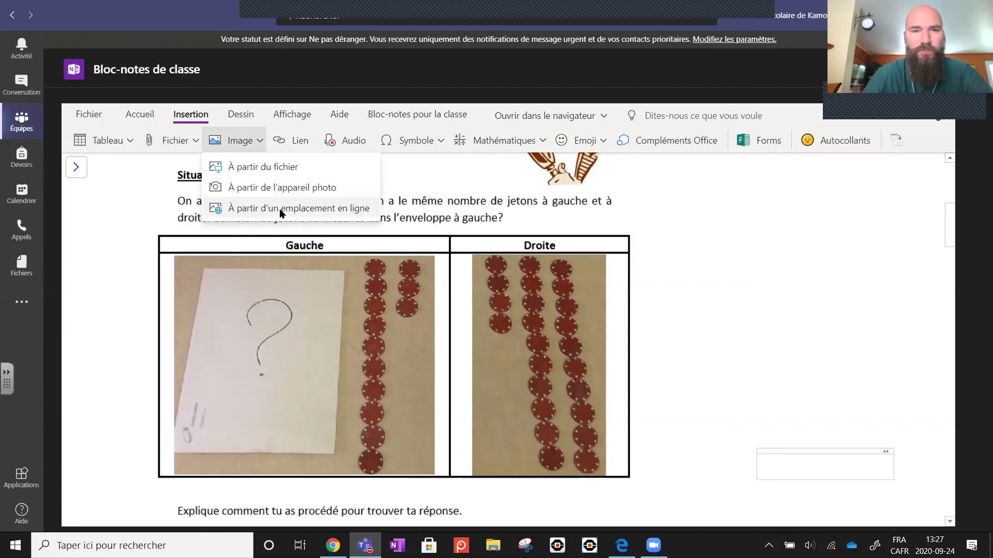
{"action": "left_click", "coordinate": [282, 209]}
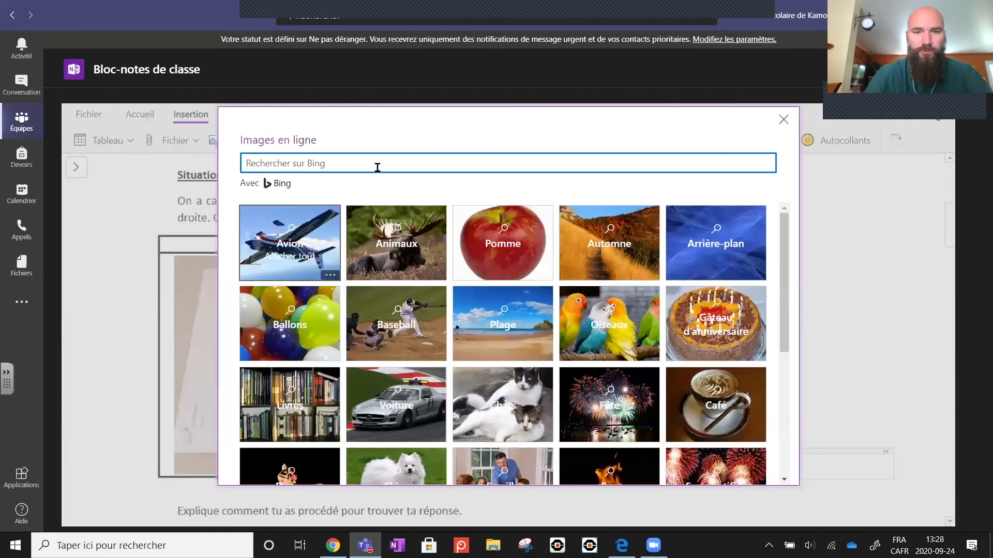
{"action": "type", "text": "baseball"}
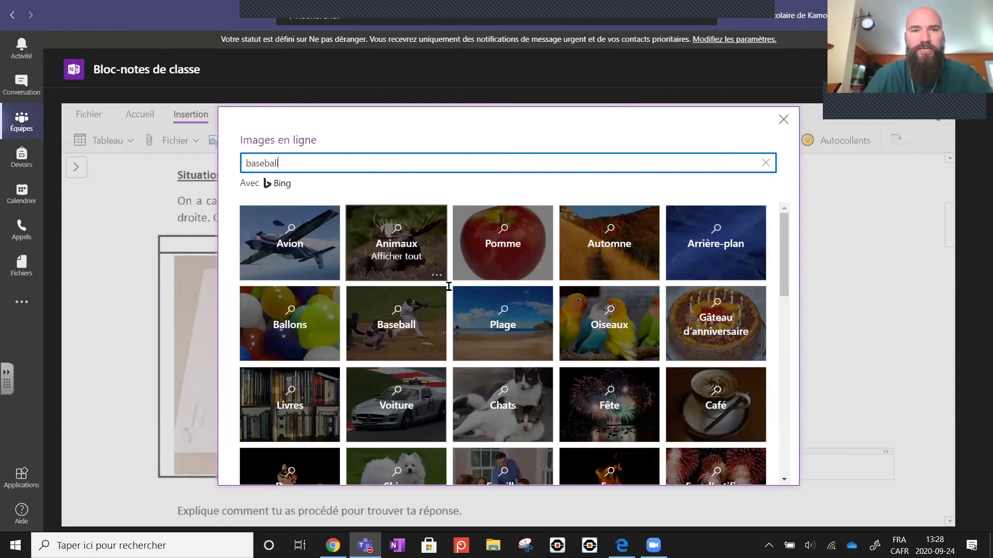
{"action": "key", "text": "Return"}
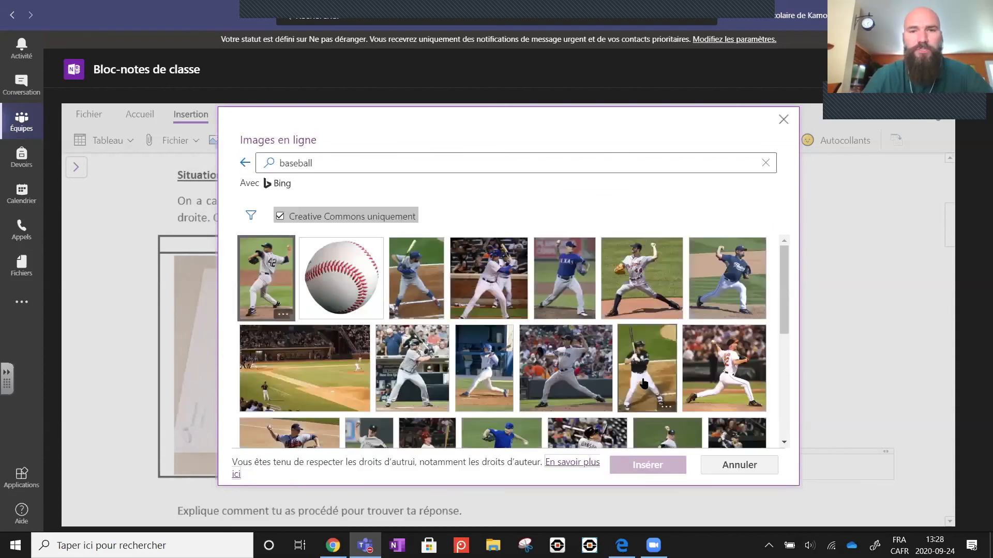
{"action": "left_click", "coordinate": [412, 295]}
{"action": "left_click", "coordinate": [644, 466]}
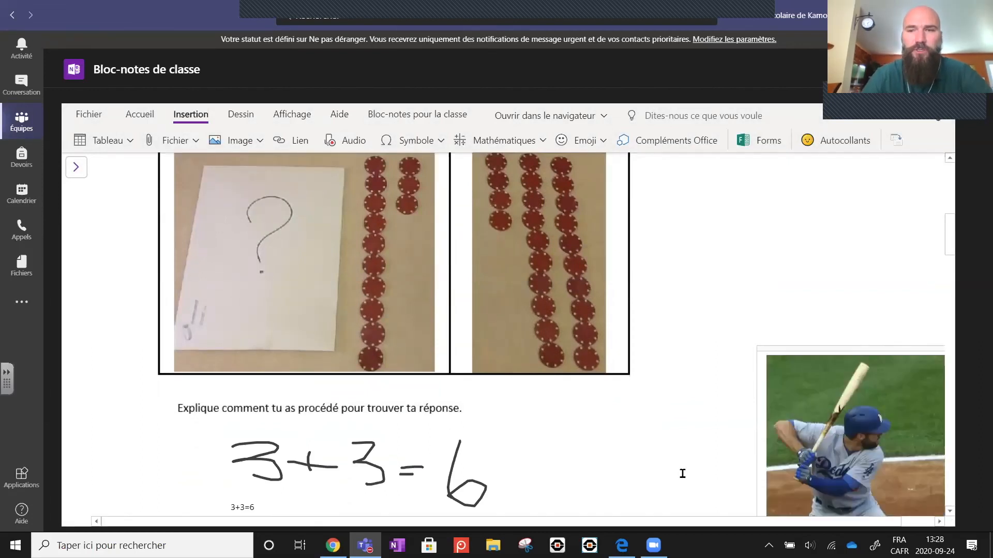
{"action": "scroll", "coordinate": [867, 256], "scroll_direction": "down", "scroll_amount": 3}
{"action": "scroll", "coordinate": [770, 250], "scroll_direction": "up", "scroll_amount": 1}
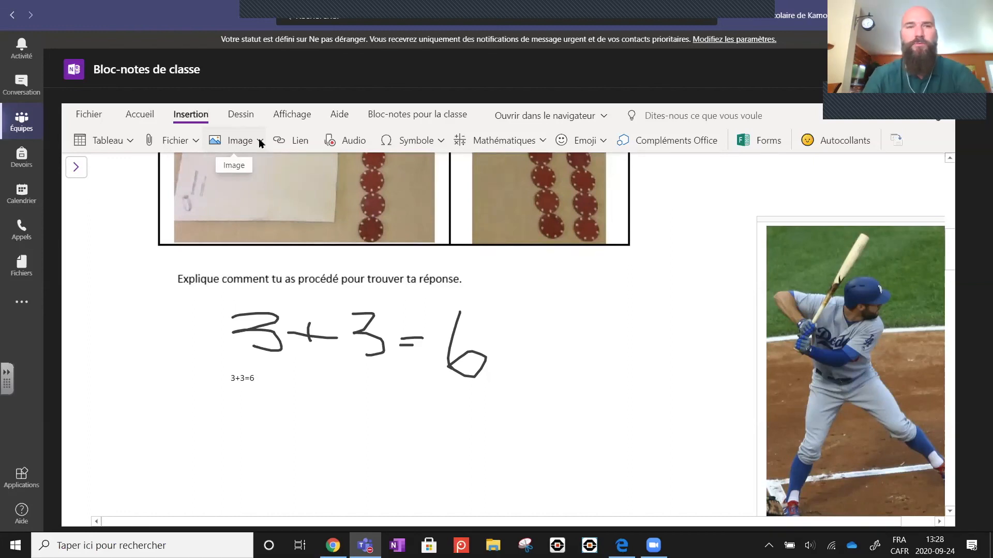
{"action": "scroll", "coordinate": [803, 252], "scroll_direction": "up", "scroll_amount": 1}
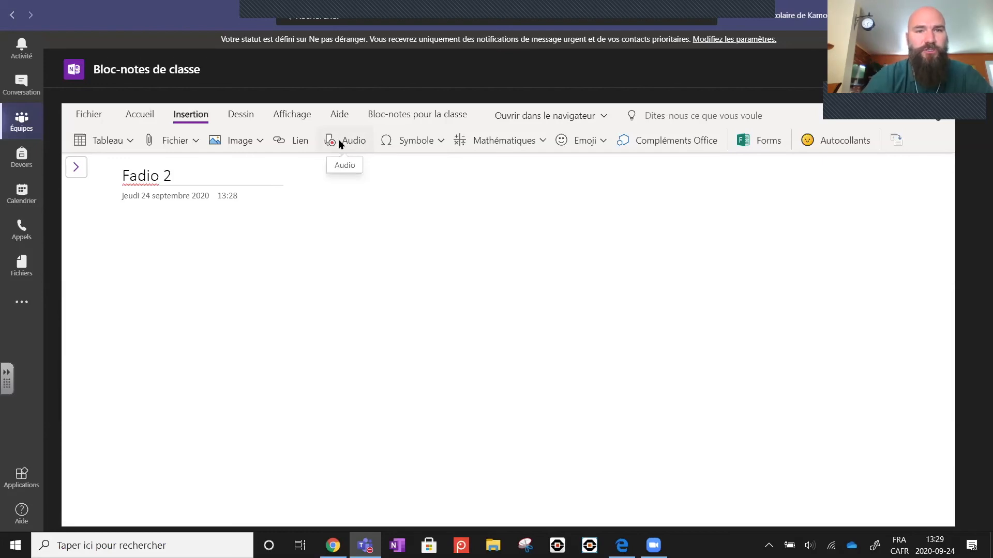
Step: Record a short audio clip on the "Fadio 2" page, play it back and pause the playback
{"action": "left_click", "coordinate": [339, 138]}
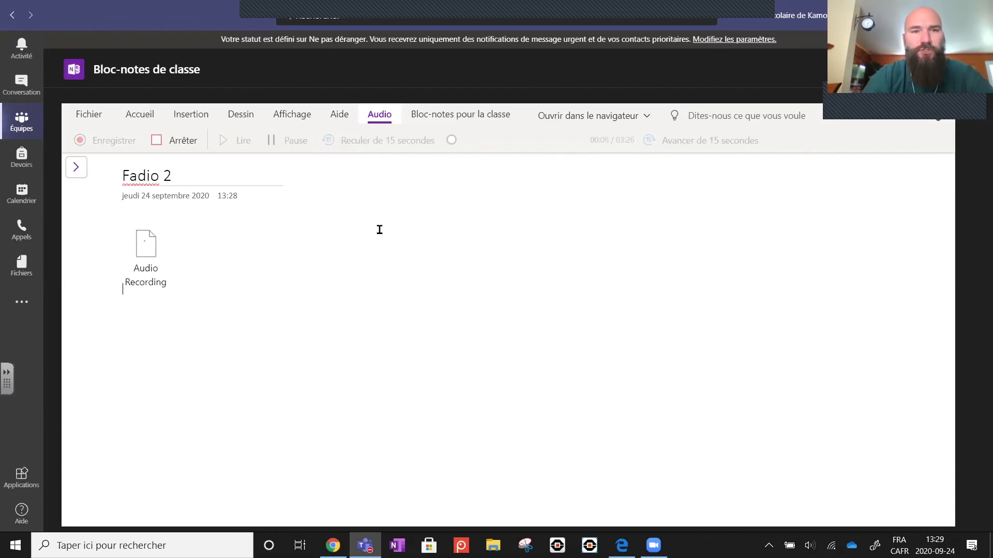
{"action": "left_click", "coordinate": [166, 141]}
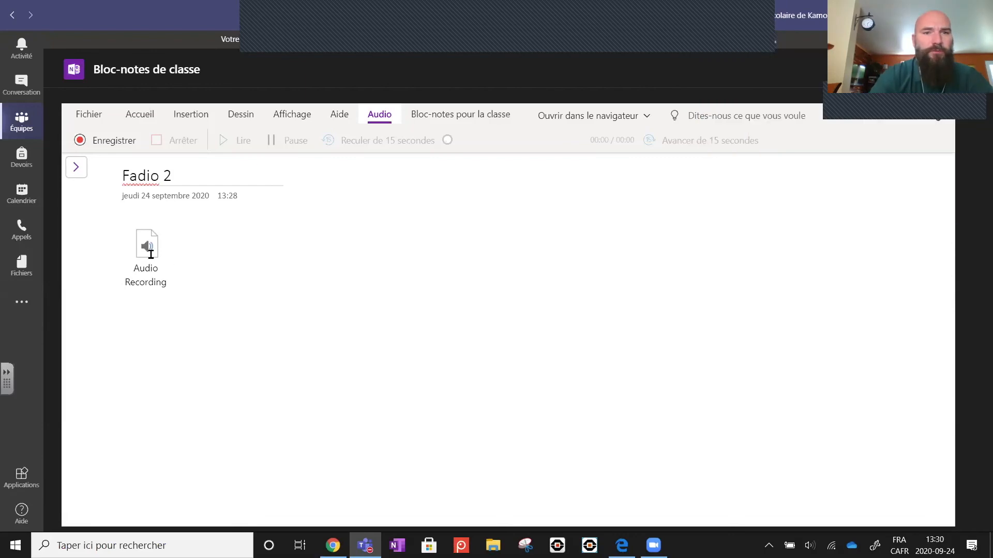
{"action": "left_click", "coordinate": [164, 237]}
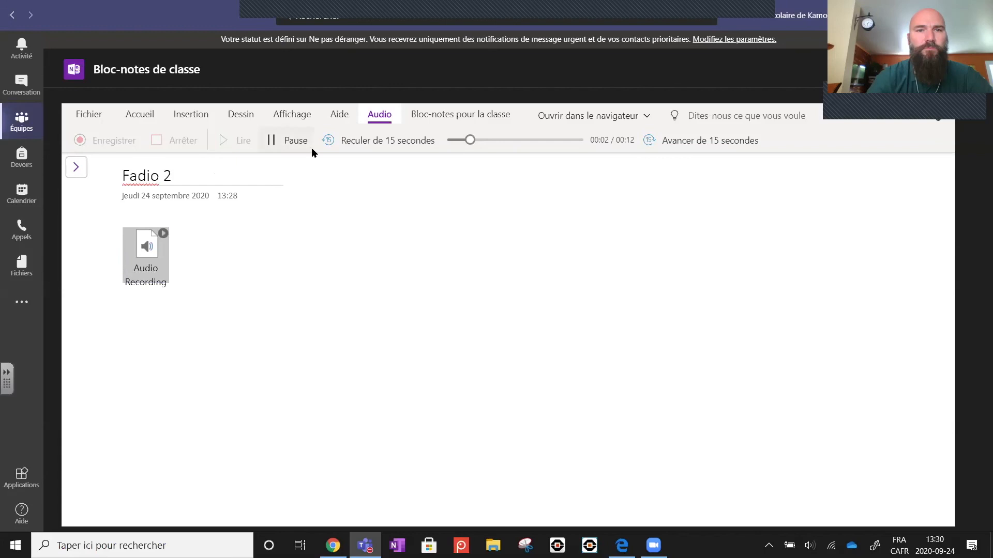
{"action": "left_click", "coordinate": [296, 144]}
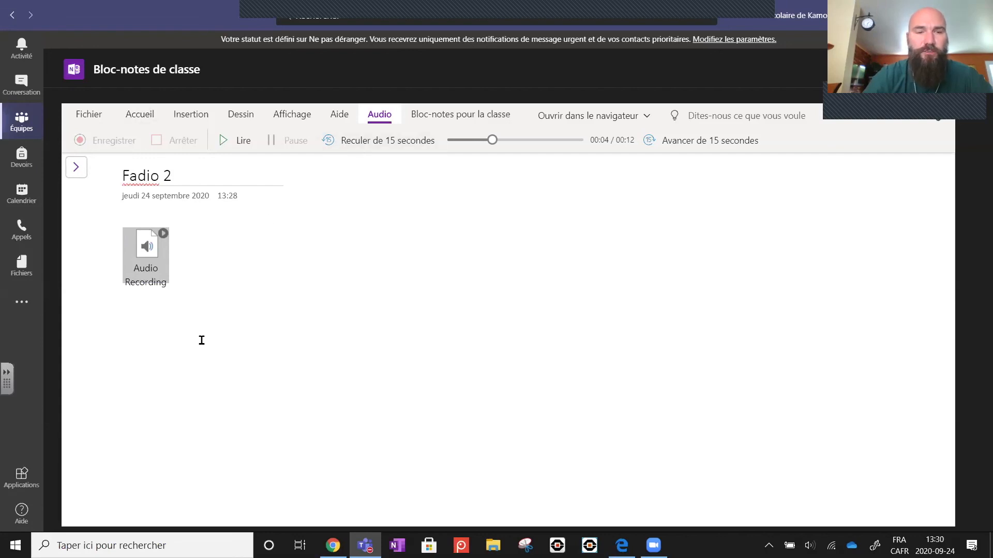
{"action": "left_click", "coordinate": [171, 337]}
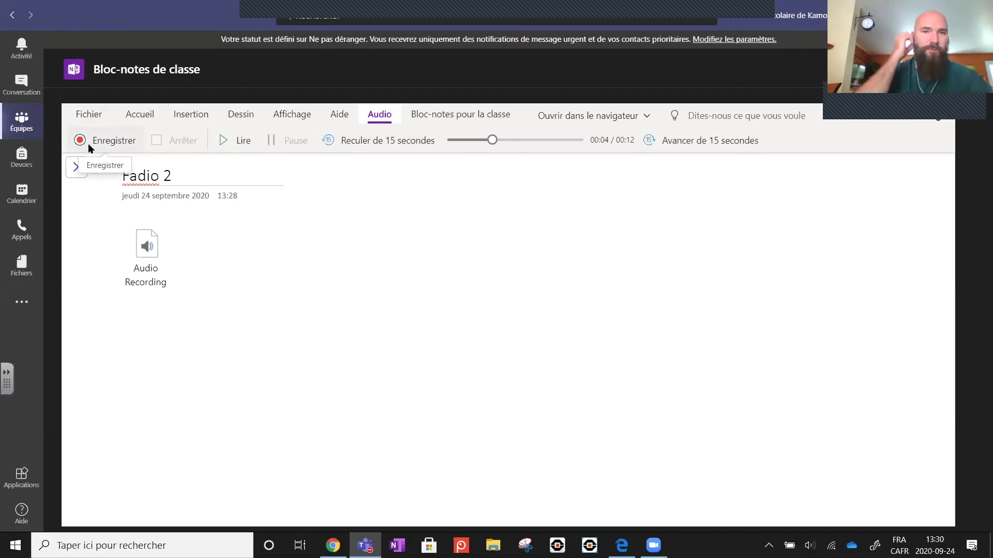
Step: Handwrite the equation "3x+5=15" in black ink below the audio recording
{"action": "left_click", "coordinate": [191, 115]}
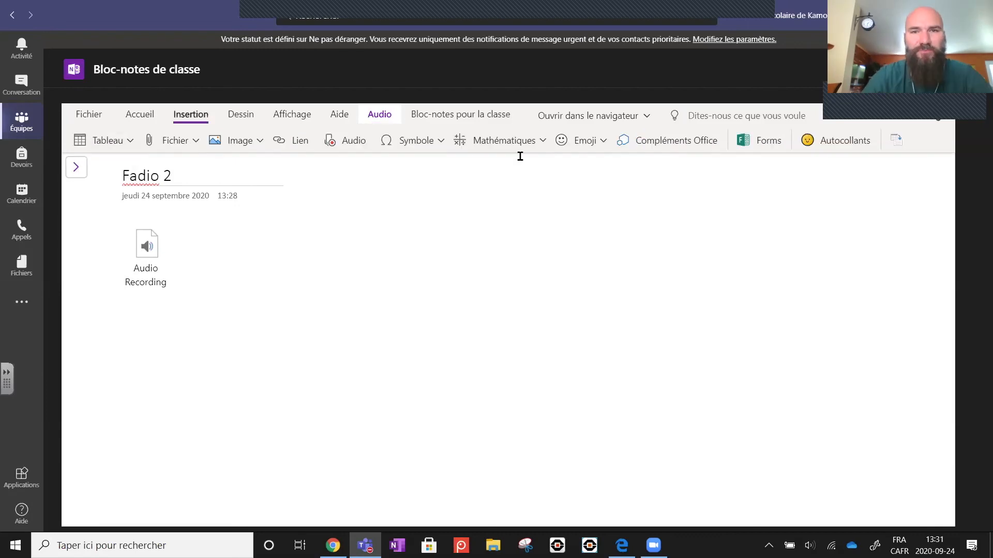
{"action": "left_click", "coordinate": [248, 119]}
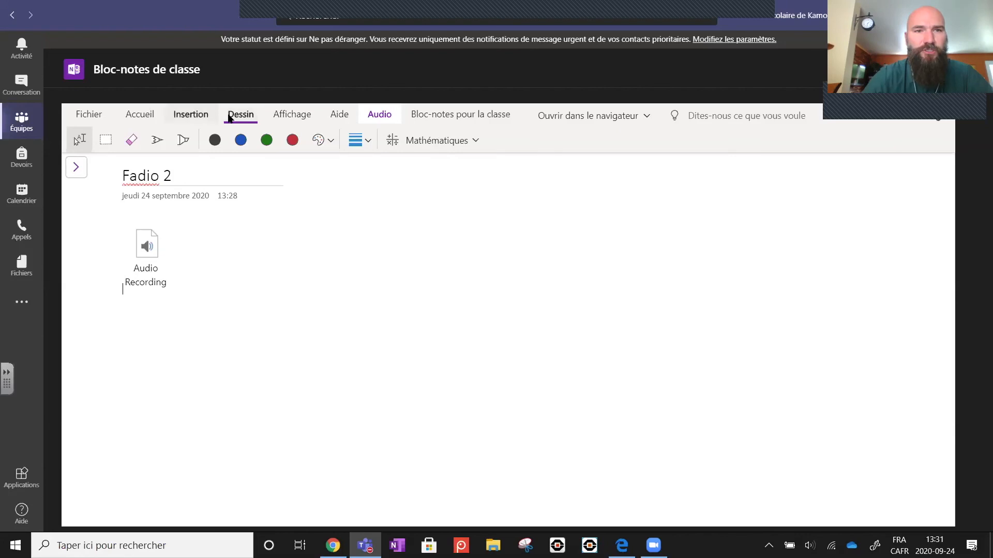
{"action": "left_click", "coordinate": [214, 140]}
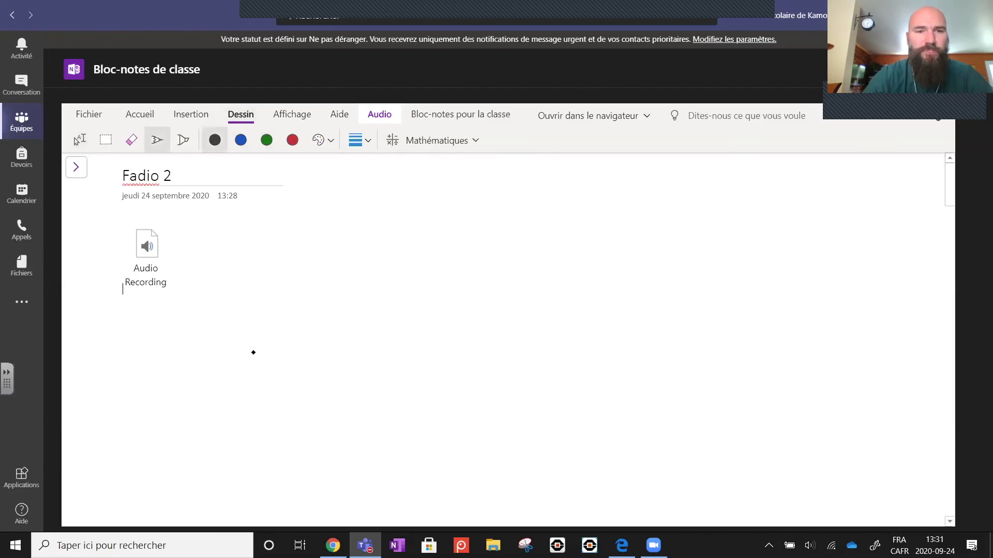
{"action": "mouse_move", "coordinate": [251, 329]}
{"action": "left_mouse_down"}
{"action": "mouse_move", "coordinate": [270, 368]}
{"action": "mouse_move", "coordinate": [210, 395]}
{"action": "left_mouse_up"}
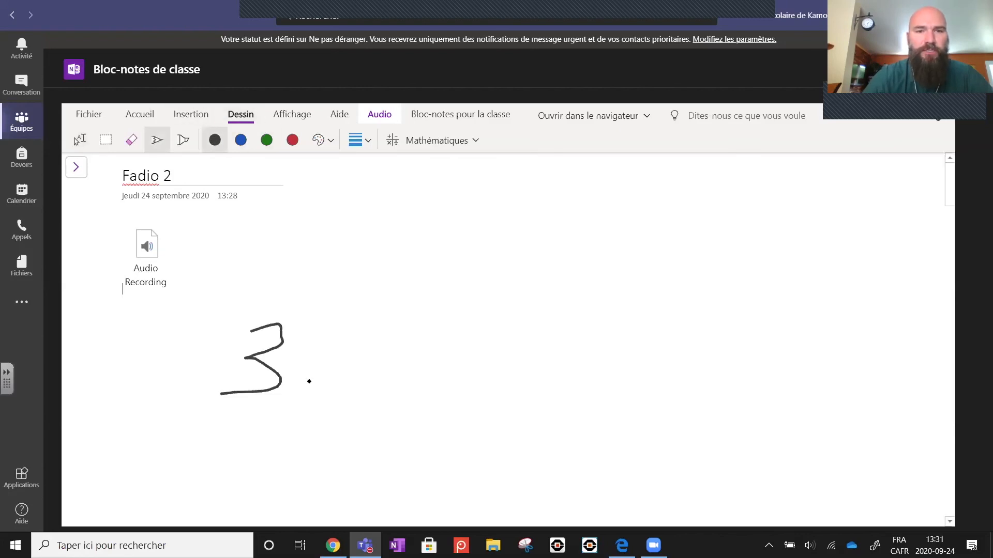
{"action": "left_click_drag", "start_coordinate": [301, 361], "coordinate": [332, 408]}
{"action": "left_click_drag", "start_coordinate": [321, 356], "coordinate": [284, 401]}
{"action": "mouse_move", "coordinate": [336, 379]}
{"action": "left_mouse_down"}
{"action": "mouse_move", "coordinate": [377, 371]}
{"action": "mouse_move", "coordinate": [346, 409]}
{"action": "left_mouse_up"}
{"action": "mouse_move", "coordinate": [443, 331]}
{"action": "left_mouse_down"}
{"action": "mouse_move", "coordinate": [386, 339]}
{"action": "mouse_move", "coordinate": [411, 402]}
{"action": "mouse_move", "coordinate": [387, 399]}
{"action": "left_mouse_up"}
{"action": "left_click_drag", "start_coordinate": [446, 359], "coordinate": [508, 357]}
{"action": "left_click_drag", "start_coordinate": [461, 382], "coordinate": [507, 380]}
{"action": "left_click_drag", "start_coordinate": [556, 317], "coordinate": [567, 401]}
{"action": "left_click_drag", "start_coordinate": [652, 319], "coordinate": [593, 379]}
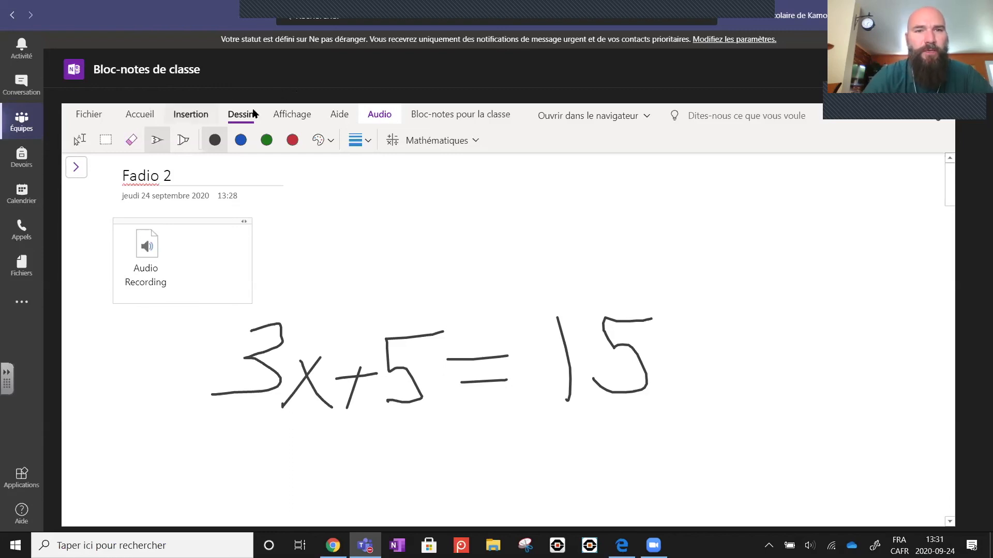
Step: Select the handwritten equation 3x+5=15 and convert it from ink to a typed equation with the math tool
{"action": "left_click", "coordinate": [437, 141]}
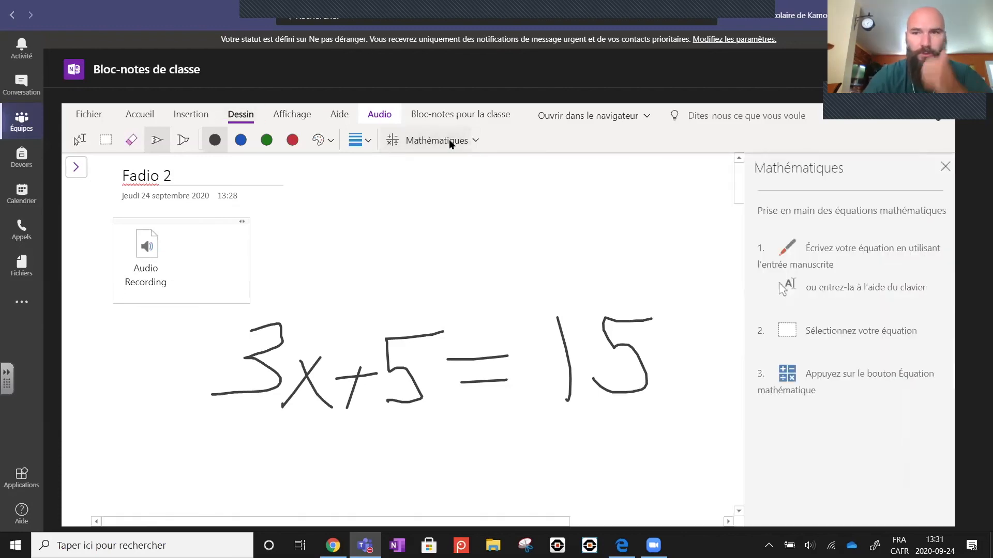
{"action": "left_click", "coordinate": [80, 139]}
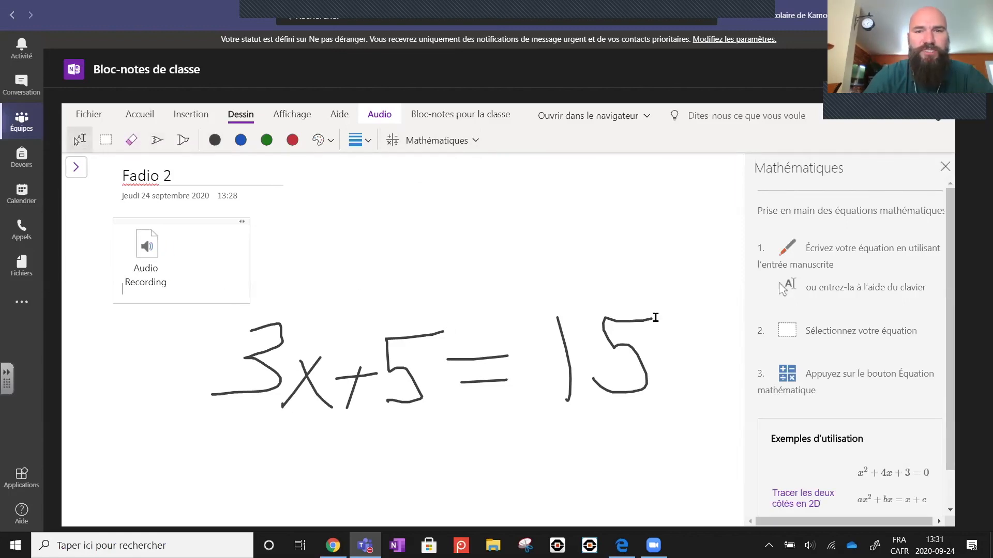
{"action": "mouse_move", "coordinate": [701, 284]}
{"action": "left_mouse_down"}
{"action": "mouse_move", "coordinate": [692, 340]}
{"action": "mouse_move", "coordinate": [302, 425]}
{"action": "mouse_move", "coordinate": [207, 434]}
{"action": "left_mouse_up"}
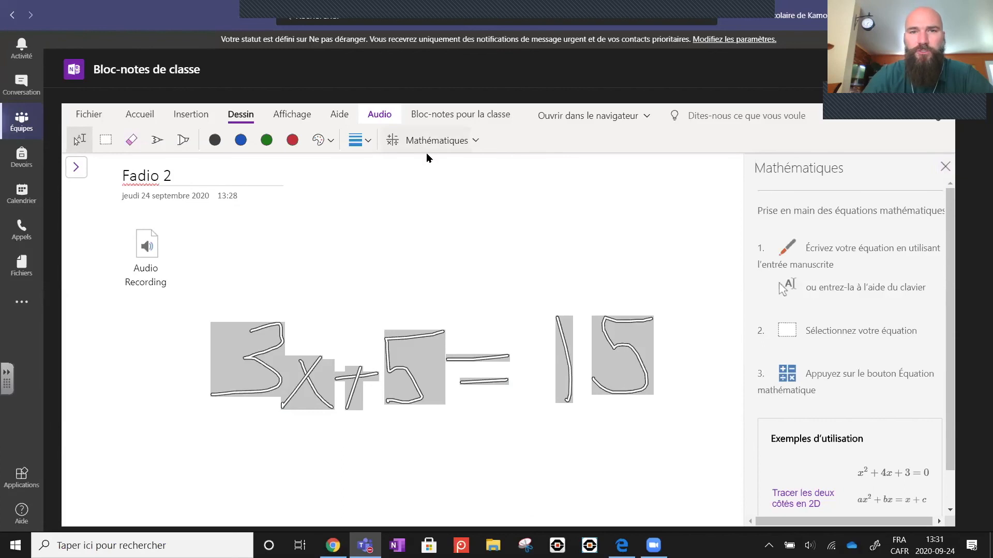
{"action": "left_click", "coordinate": [425, 139]}
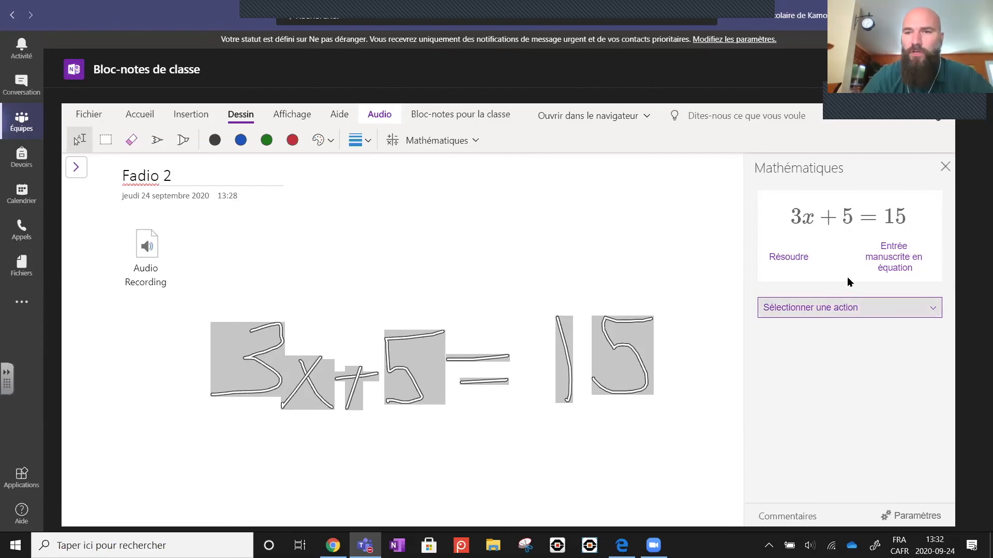
{"action": "left_click", "coordinate": [900, 309]}
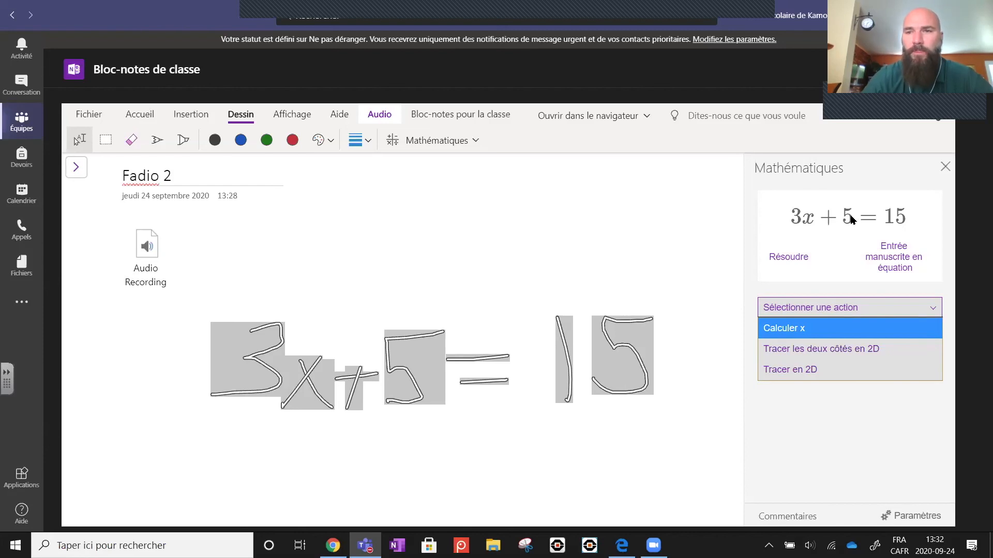
{"action": "left_click", "coordinate": [887, 254]}
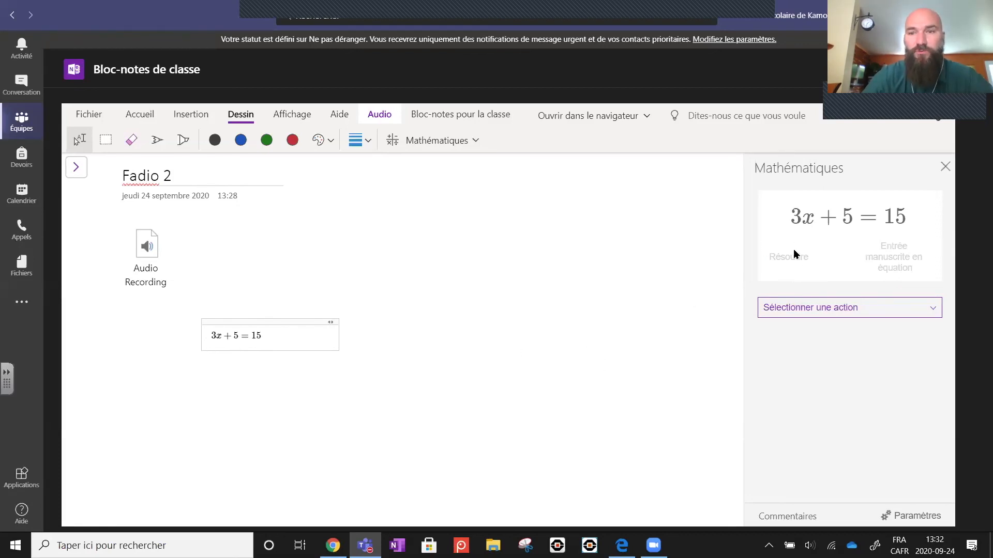
Step: Solve the equation for x with the math tool and place the solution on the page below the equation
{"action": "left_click", "coordinate": [815, 309]}
{"action": "left_click", "coordinate": [808, 329]}
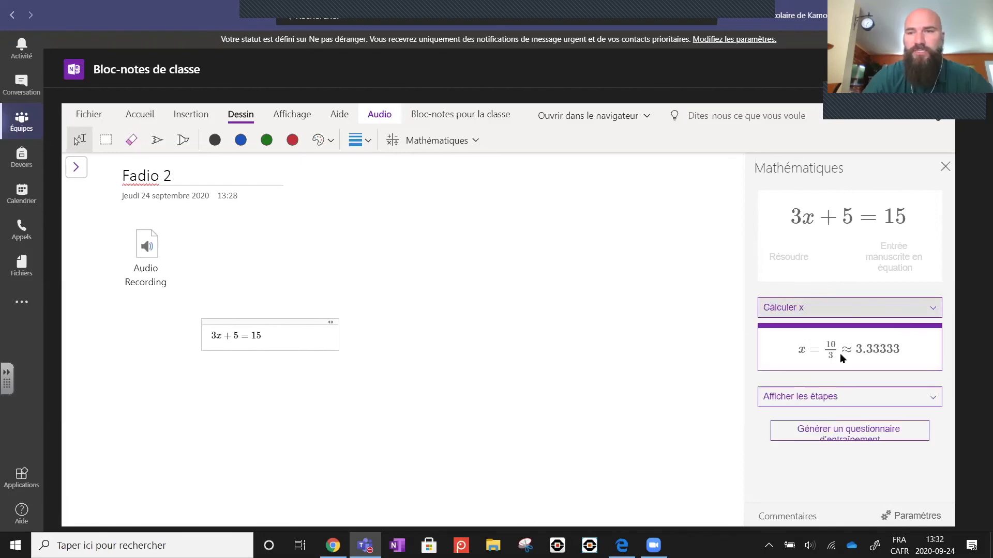
{"action": "left_click_drag", "start_coordinate": [848, 349], "coordinate": [218, 394]}
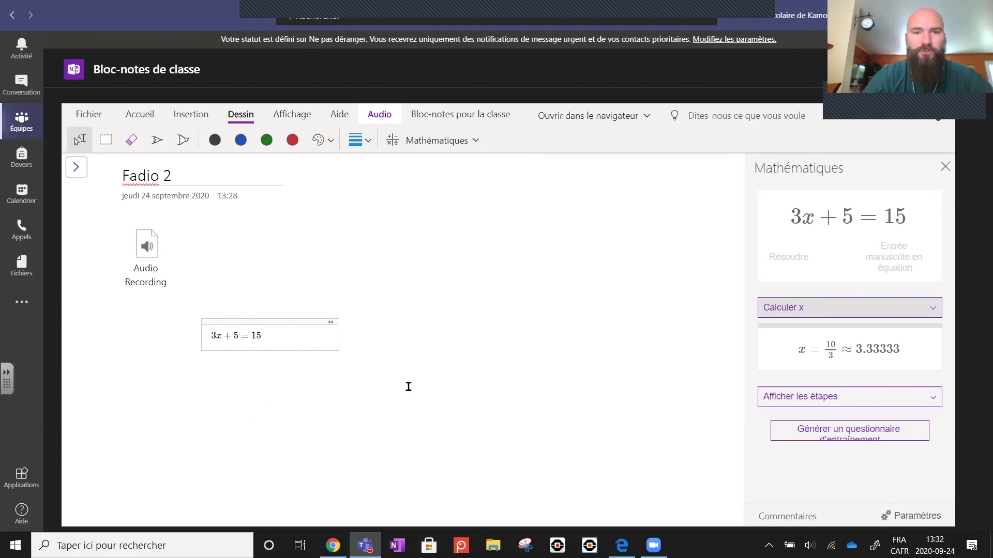
Step: Display the linear equation solving steps, place them on the page beside the equation and close the math tool
{"action": "left_click", "coordinate": [851, 394]}
{"action": "left_click", "coordinate": [810, 417]}
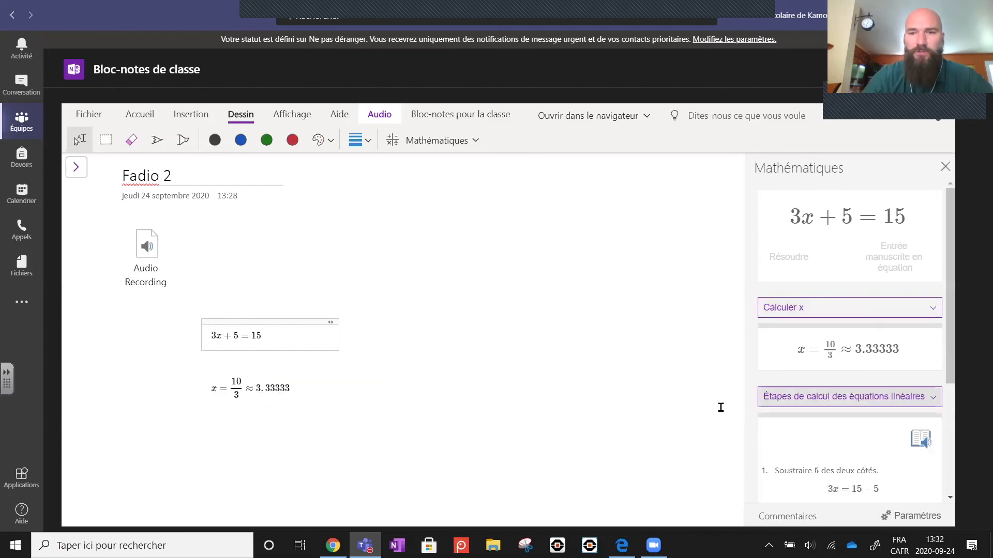
{"action": "left_click_drag", "start_coordinate": [803, 490], "coordinate": [450, 283]}
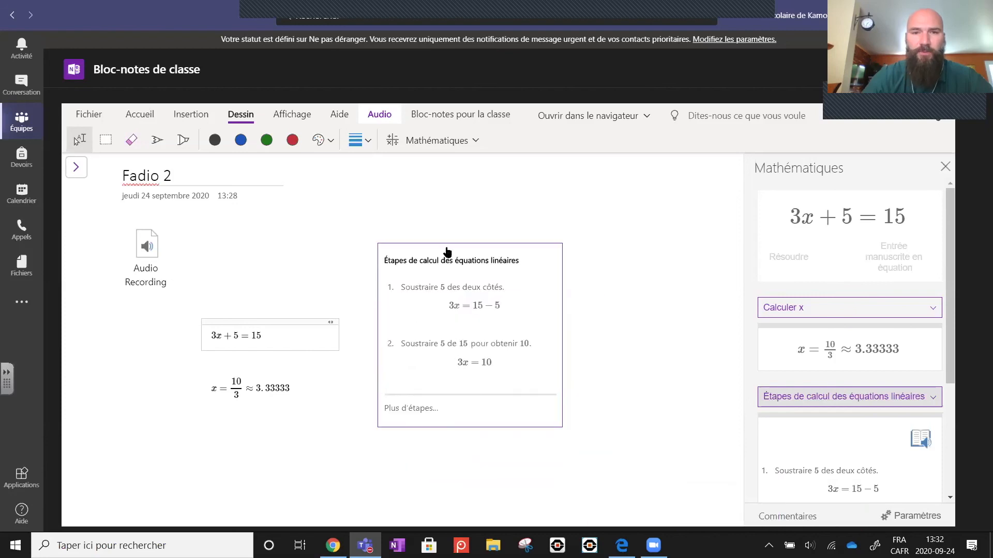
{"action": "left_click", "coordinate": [603, 347]}
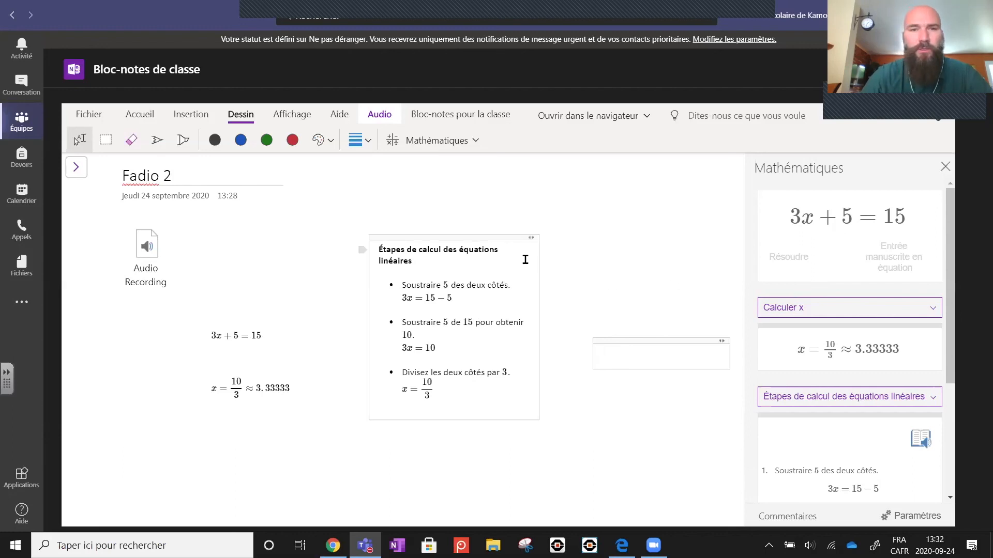
{"action": "left_click", "coordinate": [943, 167]}
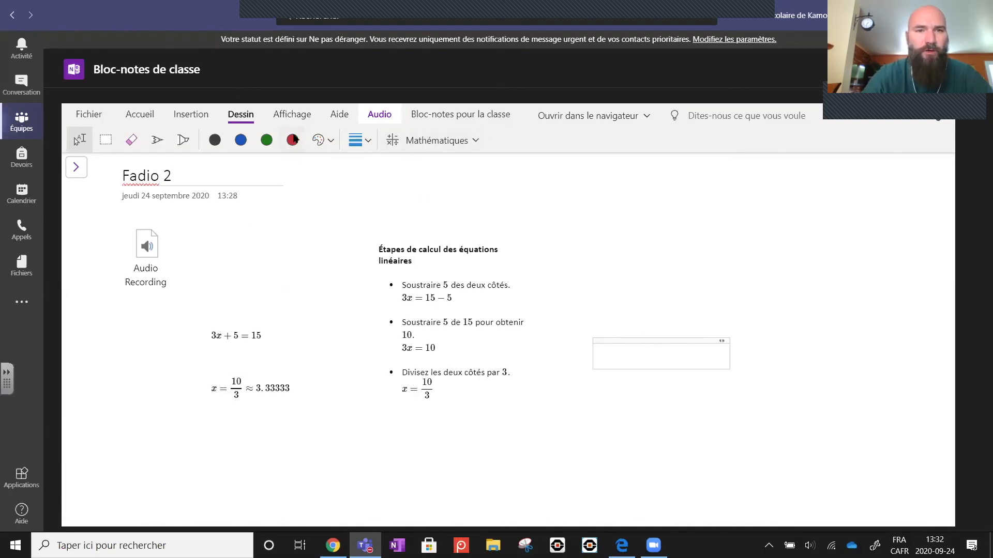
Step: Switch to Chrome and copy the response link of the Microsoft Forms survey "Quelle est votre appréciation de la rencontre?"
{"action": "left_click", "coordinate": [191, 114]}
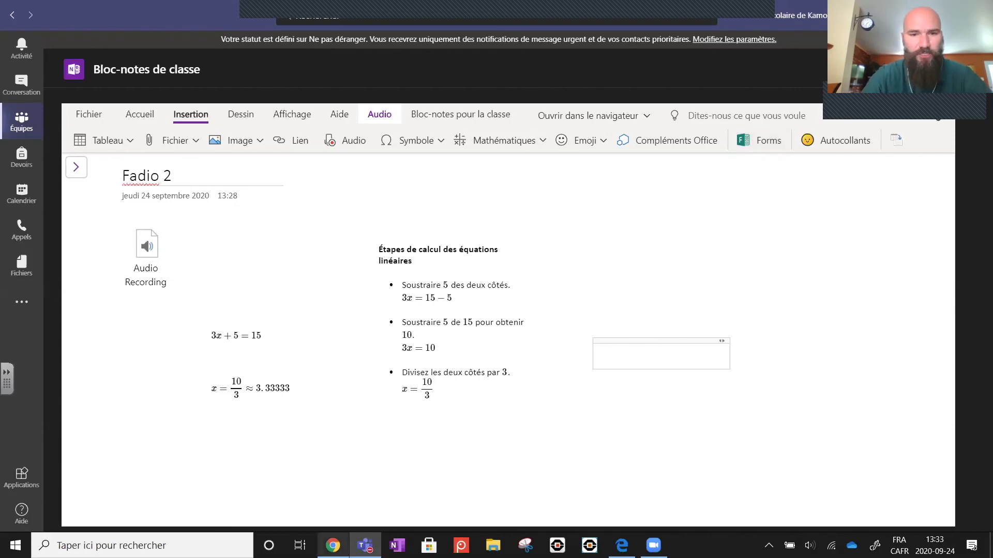
{"action": "left_click", "coordinate": [333, 545]}
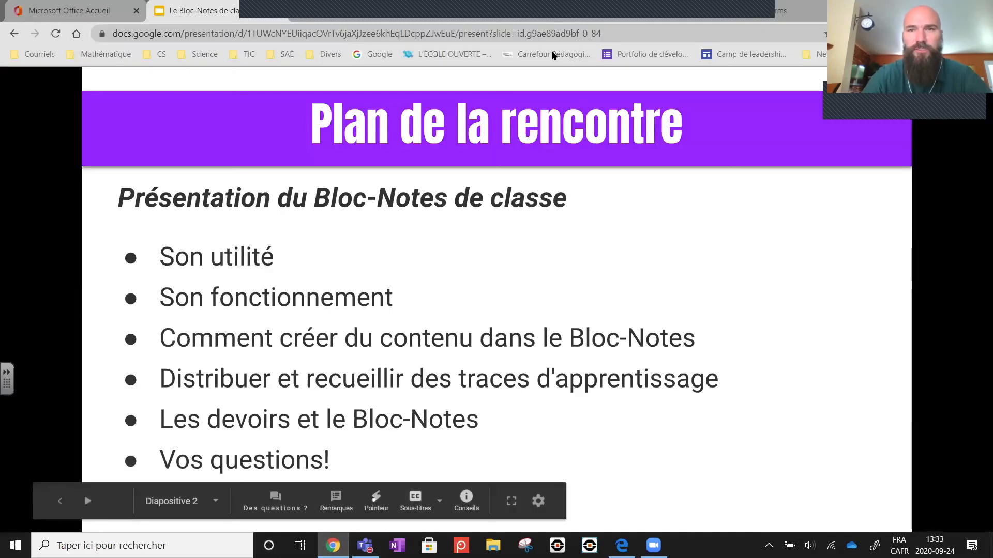
{"action": "left_click", "coordinate": [779, 13]}
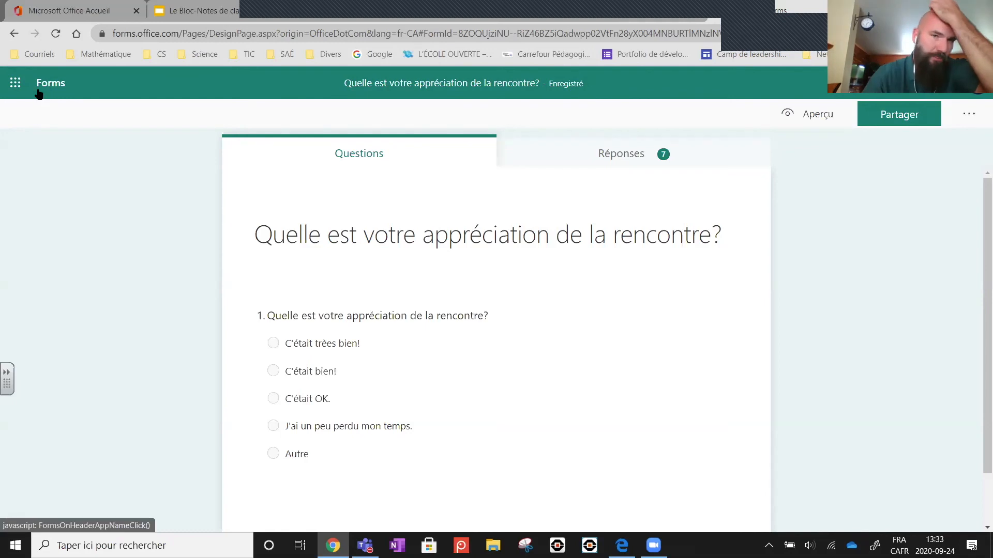
{"action": "left_click", "coordinate": [913, 118]}
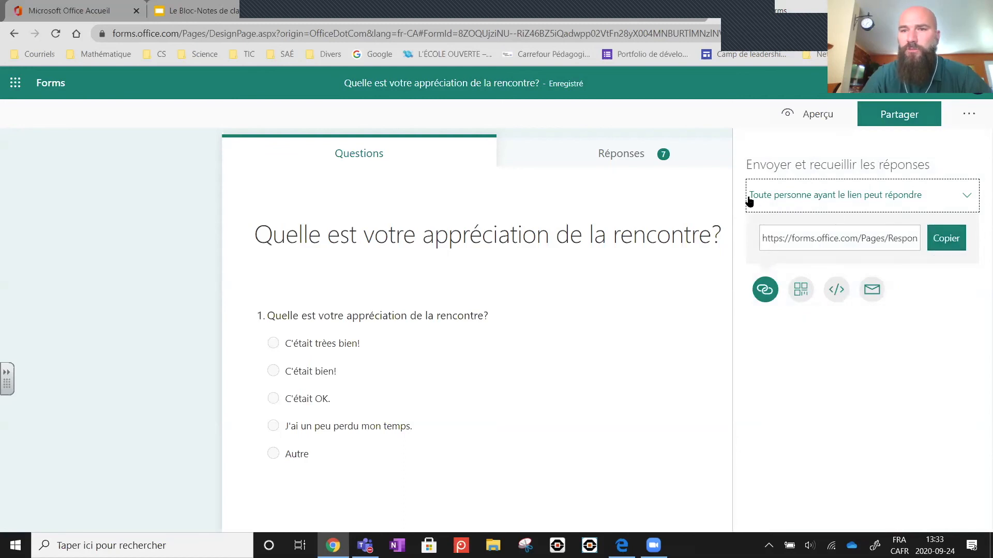
{"action": "left_click", "coordinate": [946, 241]}
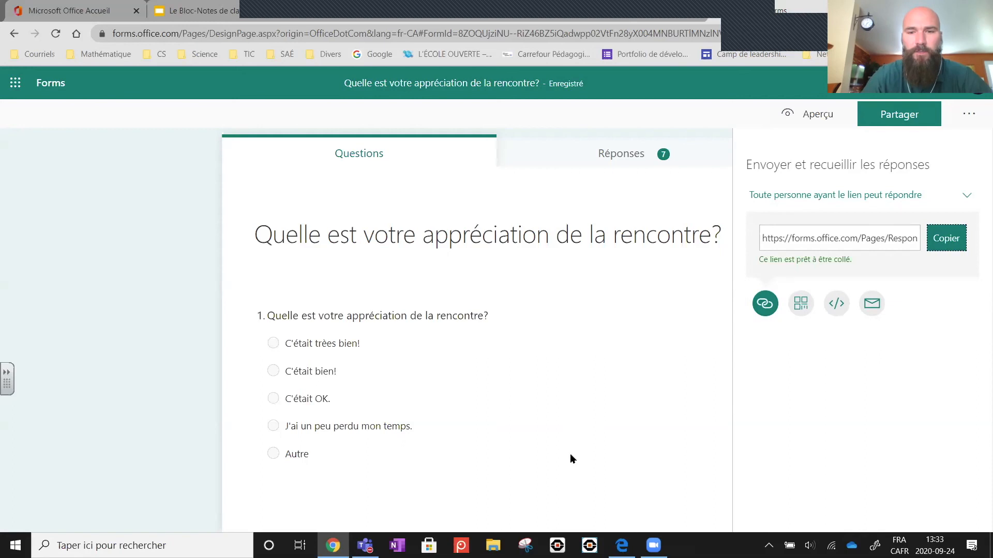
Step: Return to the Teams class notebook and embed the survey by pasting its response link below the equation's solution on the Fadio 2 page
{"action": "mouse_move", "coordinate": [365, 546]}
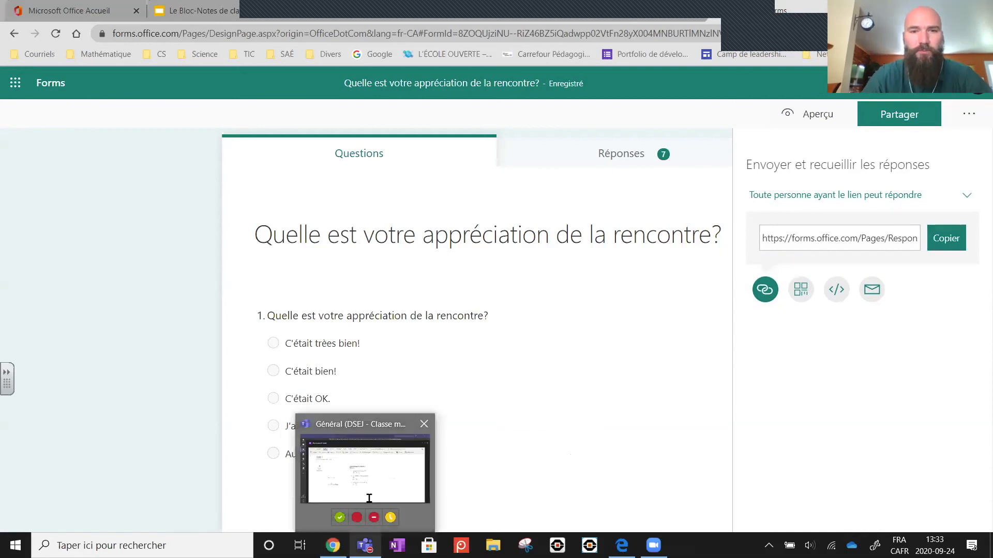
{"action": "left_click", "coordinate": [374, 451]}
{"action": "left_click", "coordinate": [160, 444]}
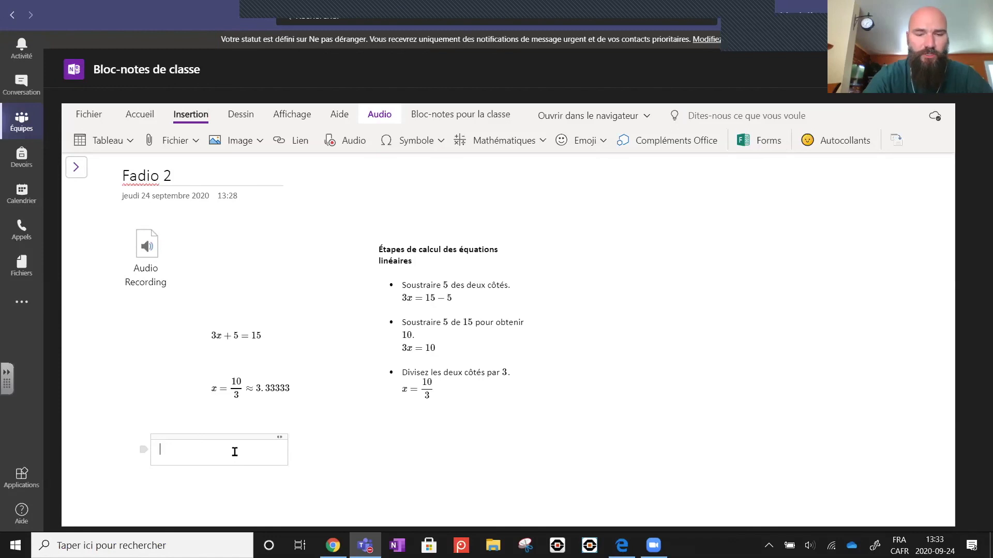
{"action": "type", "text": "https://forms.office.com/Pages/ResponsePage.aspx?id=8ZOQUjziNU--RiZ46BZ5iQadwpp02VtFn28yX004MNBURTlMNzlNVUpBQzdTQVM4UjAzVjhZWkxRMS4u"}
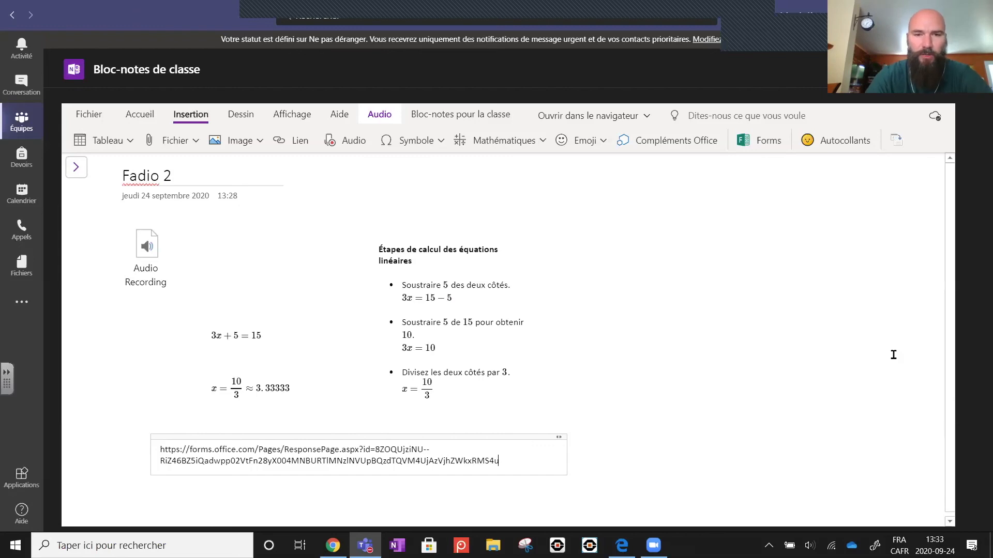
{"action": "key", "text": "Return"}
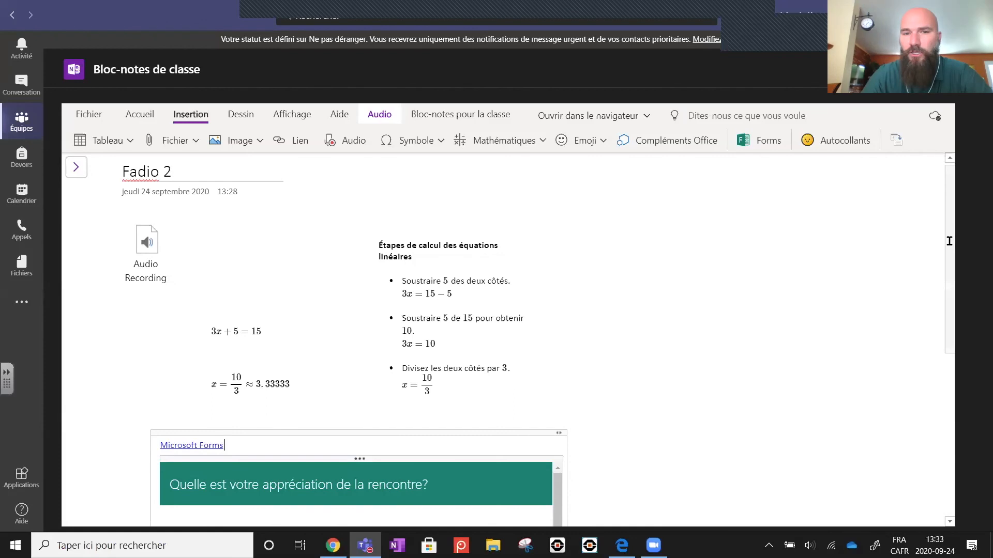
Step: Answer the embedded survey with "C'était bien!" and submit the response
{"action": "scroll", "coordinate": [827, 310], "scroll_direction": "down", "scroll_amount": 5}
{"action": "scroll", "coordinate": [829, 311], "scroll_direction": "up", "scroll_amount": 1}
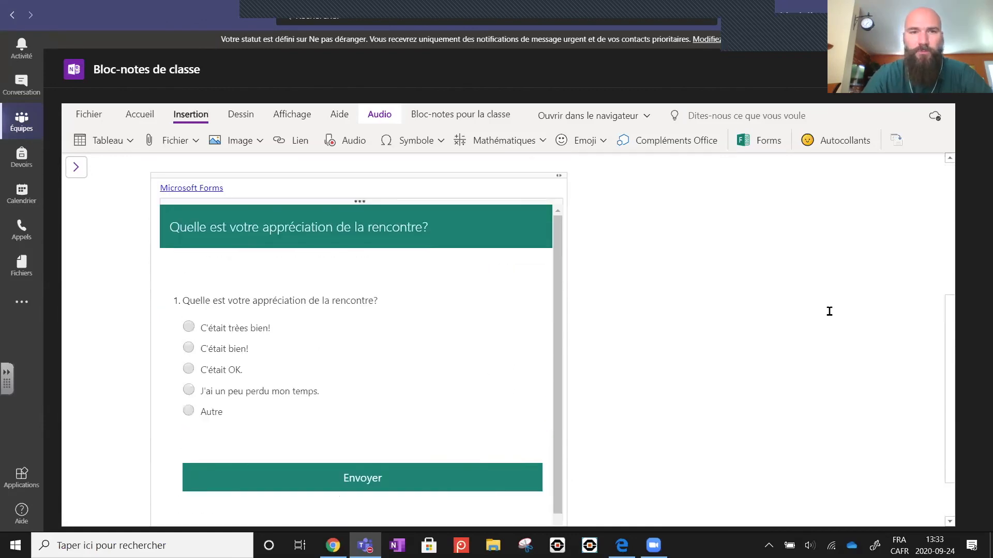
{"action": "scroll", "coordinate": [829, 311], "scroll_direction": "down", "scroll_amount": 1}
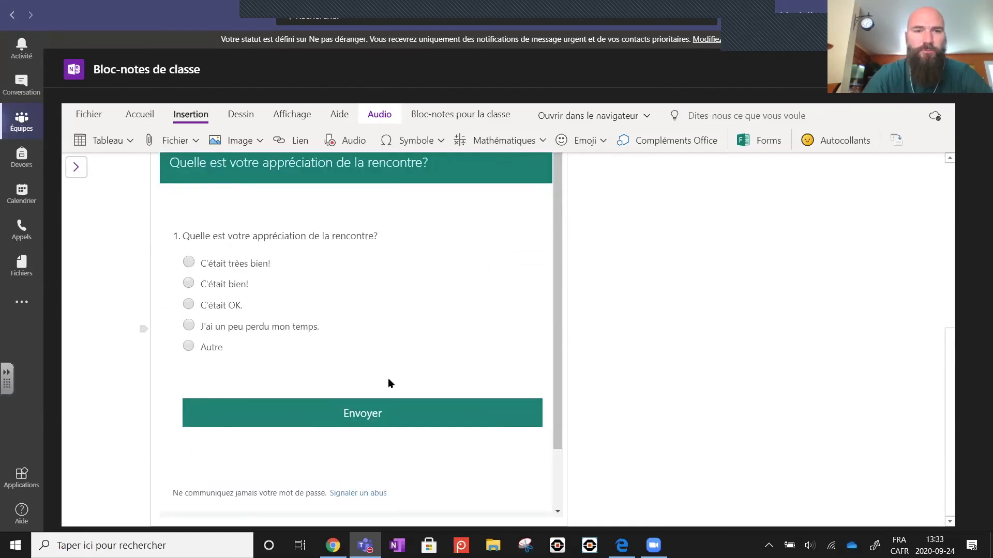
{"action": "scroll", "coordinate": [388, 383], "scroll_direction": "up", "scroll_amount": 1}
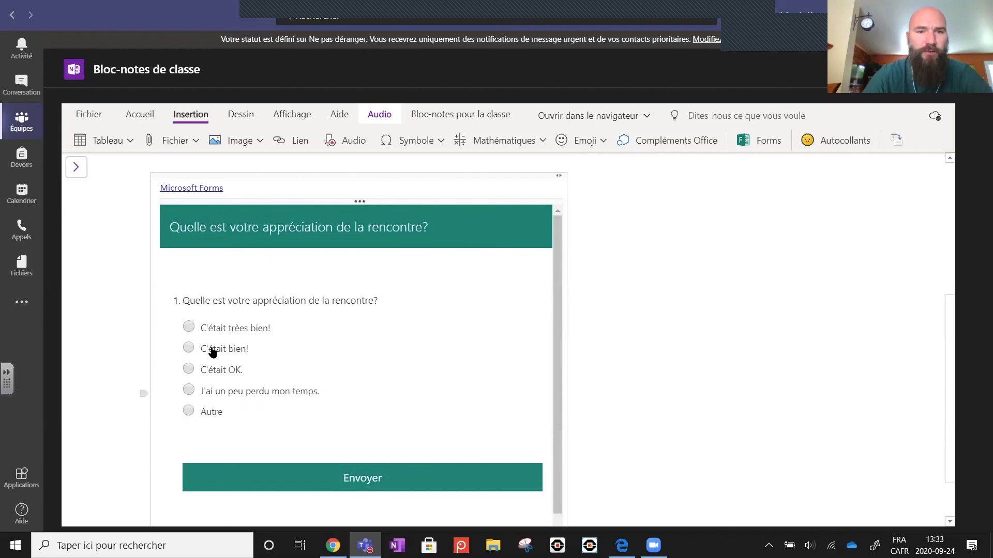
{"action": "left_click", "coordinate": [188, 349]}
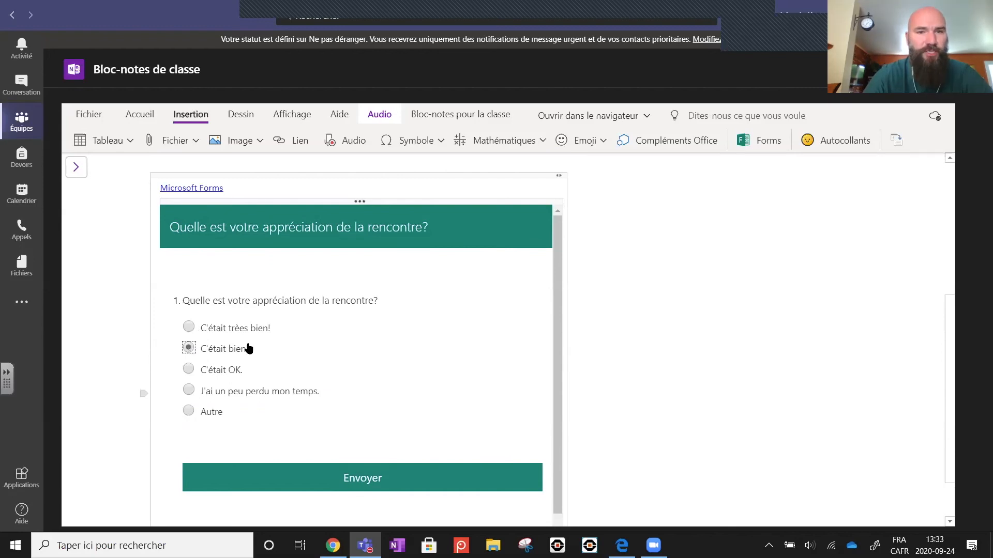
{"action": "scroll", "coordinate": [244, 277], "scroll_direction": "up", "scroll_amount": 1}
{"action": "scroll", "coordinate": [289, 310], "scroll_direction": "down", "scroll_amount": 1}
{"action": "scroll", "coordinate": [343, 357], "scroll_direction": "up", "scroll_amount": 1}
{"action": "scroll", "coordinate": [955, 280], "scroll_direction": "up", "scroll_amount": 1}
{"action": "scroll", "coordinate": [956, 310], "scroll_direction": "down", "scroll_amount": 1}
{"action": "scroll", "coordinate": [955, 333], "scroll_direction": "down", "scroll_amount": 1}
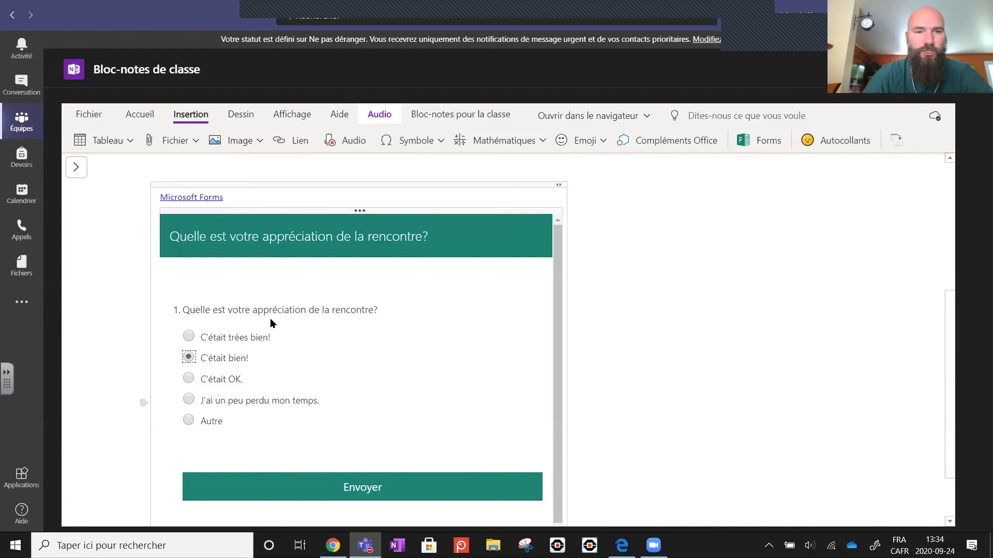
{"action": "left_click", "coordinate": [367, 490]}
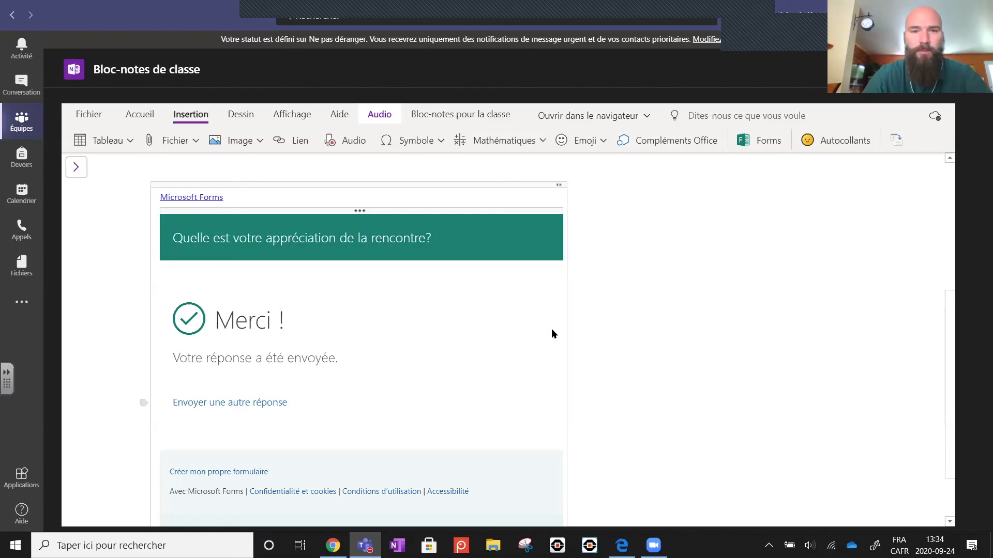
Step: Switch to Chrome, reload the survey in Microsoft Forms to check its response count, dismiss the read-only notice and return to Teams
{"action": "scroll", "coordinate": [419, 324], "scroll_direction": "up", "scroll_amount": 3}
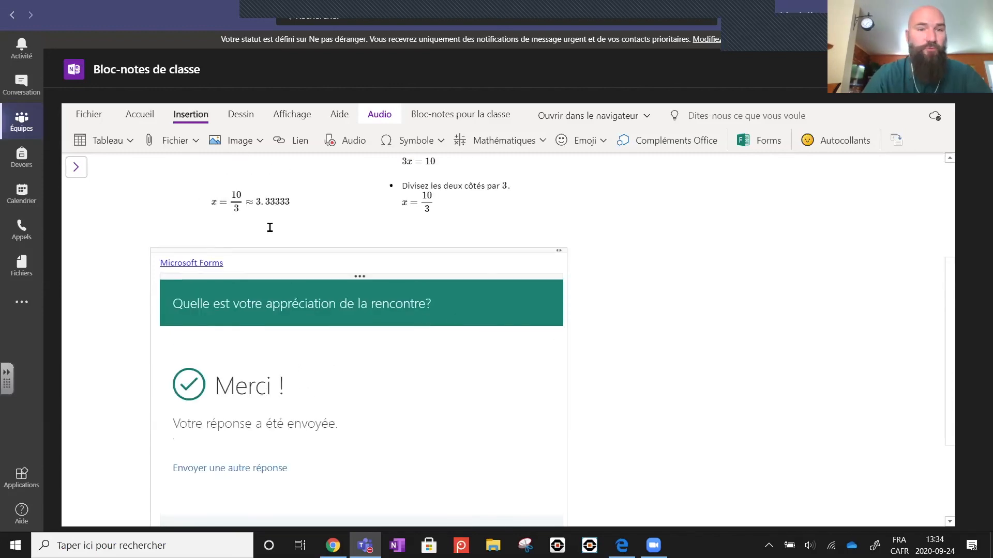
{"action": "scroll", "coordinate": [371, 416], "scroll_direction": "up", "scroll_amount": 2}
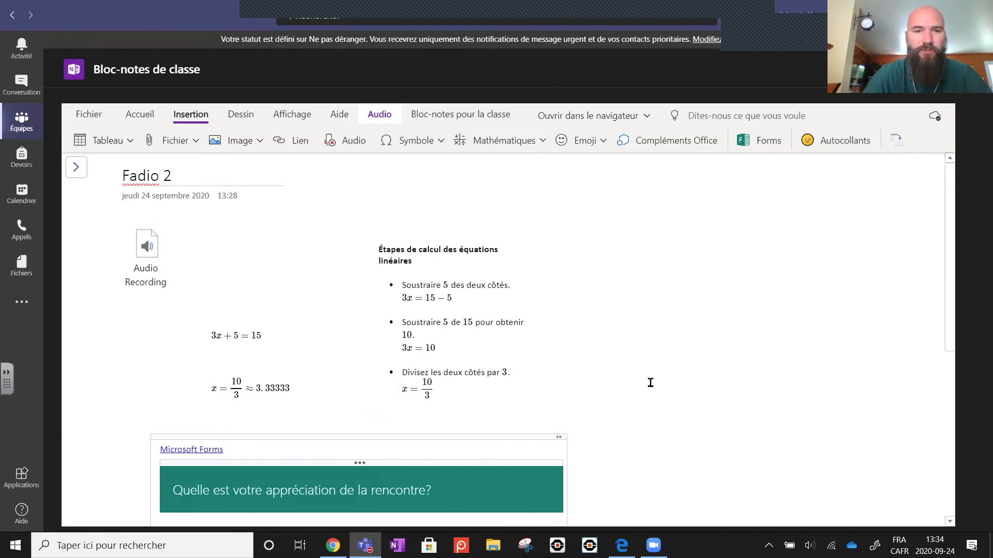
{"action": "scroll", "coordinate": [341, 410], "scroll_direction": "down", "scroll_amount": 1}
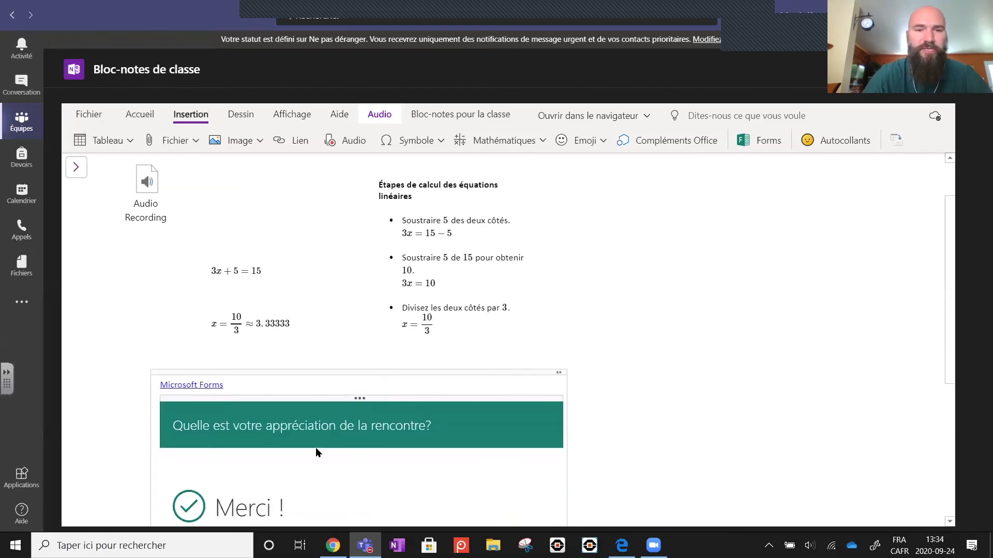
{"action": "scroll", "coordinate": [334, 456], "scroll_direction": "down", "scroll_amount": 3}
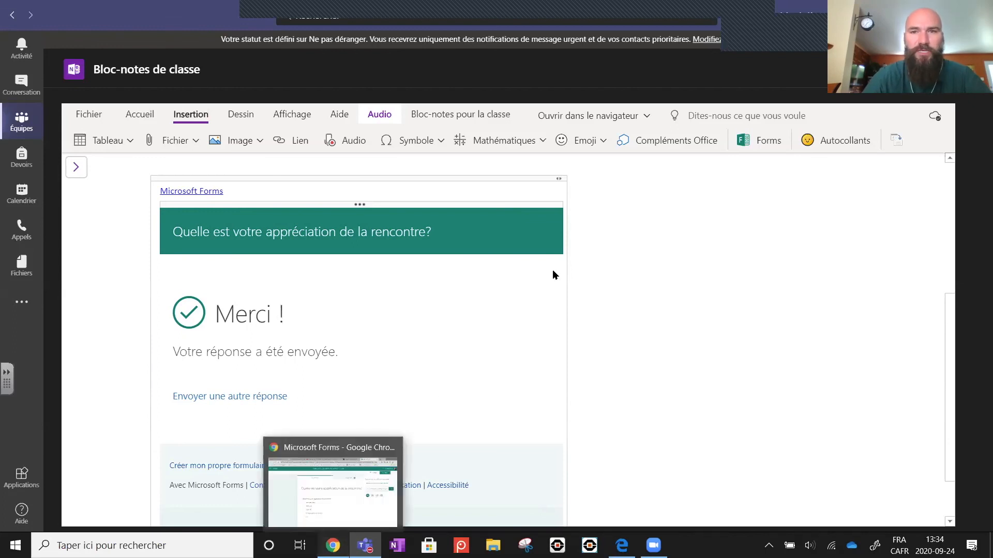
{"action": "left_click", "coordinate": [332, 484]}
{"action": "left_click", "coordinate": [55, 33]}
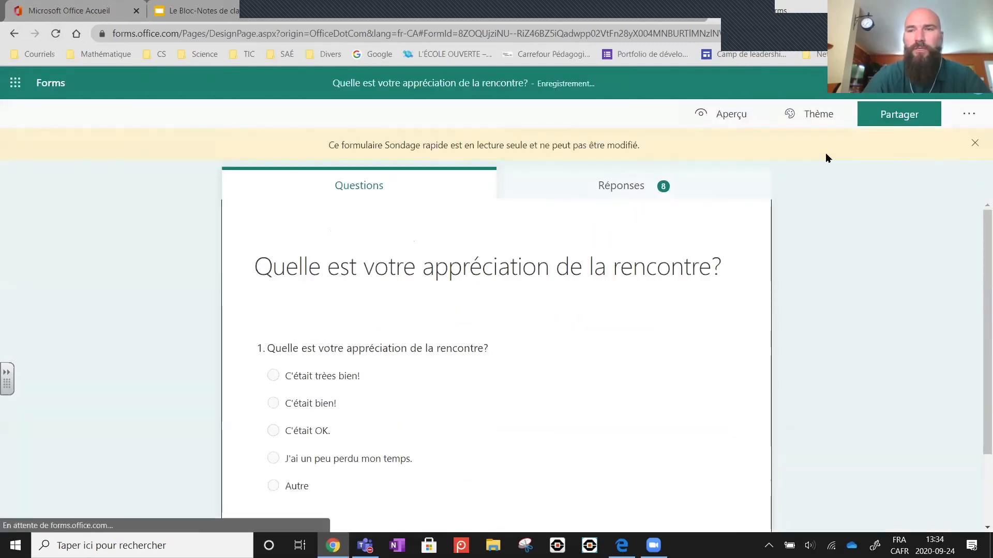
{"action": "left_click", "coordinate": [975, 145]}
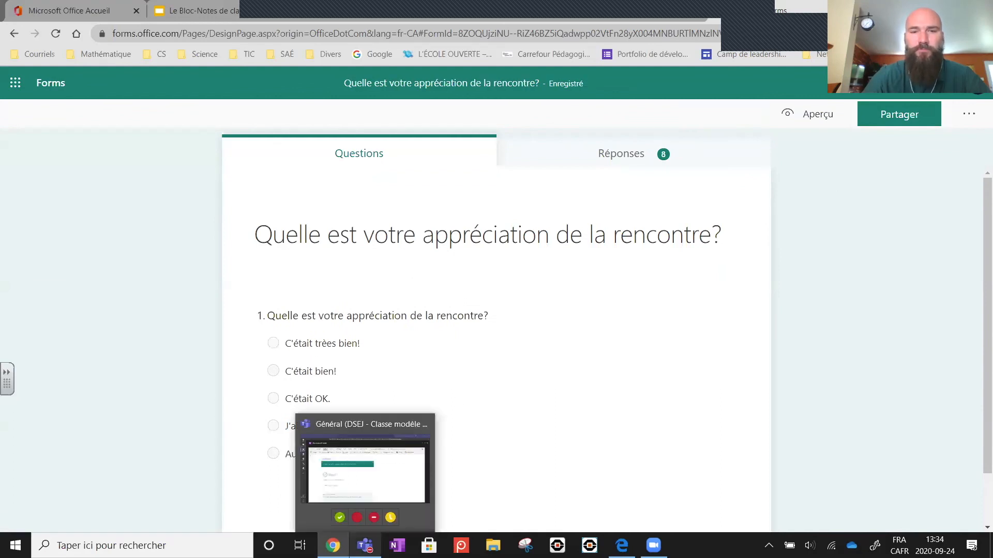
{"action": "mouse_move", "coordinate": [402, 480]}
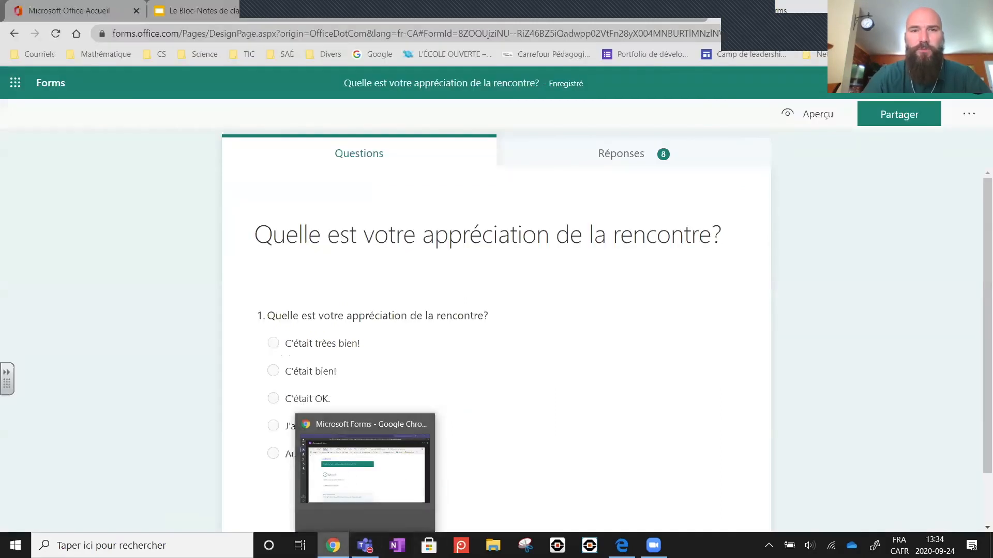
{"action": "left_click", "coordinate": [365, 546]}
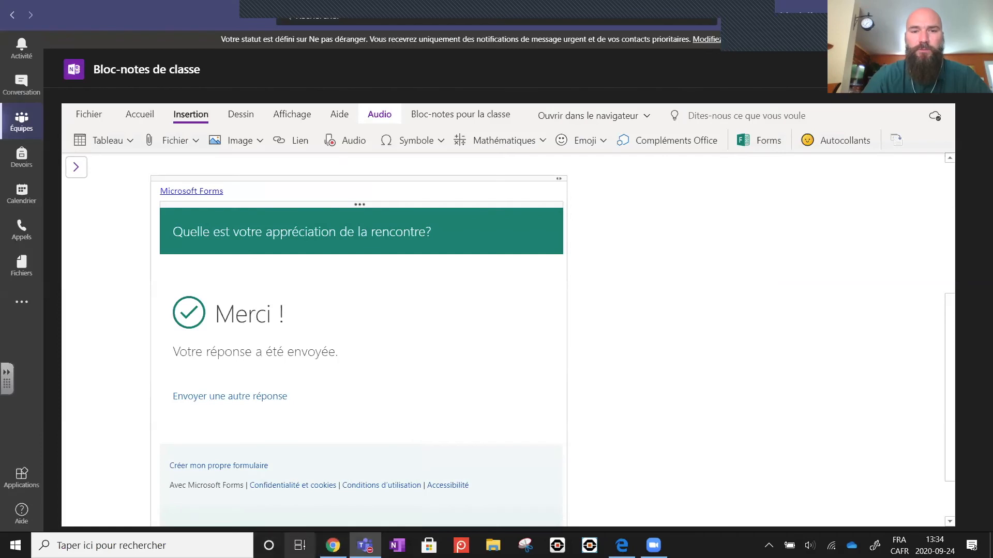
Step: Switch to Chrome and copy the share link of the YouTube video about using a tablet's camera and whiteboard in a TEAMS meeting
{"action": "key", "text": "alt+Tab"}
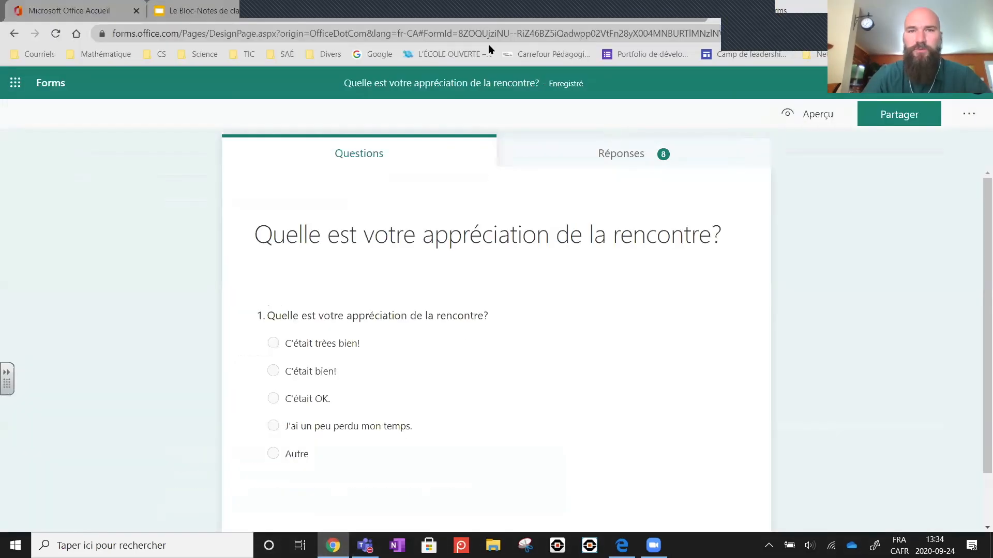
{"action": "left_click", "coordinate": [333, 12]}
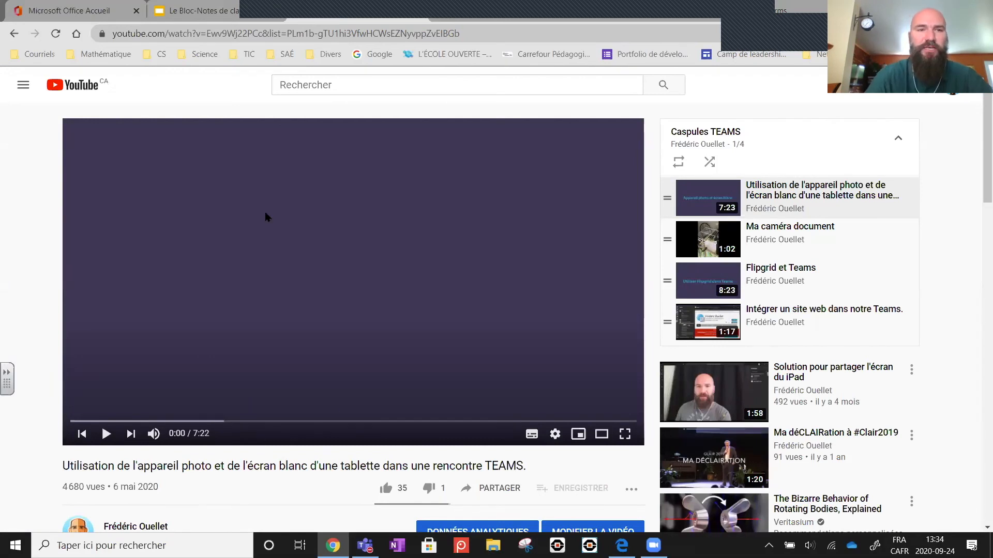
{"action": "left_click", "coordinate": [498, 488]}
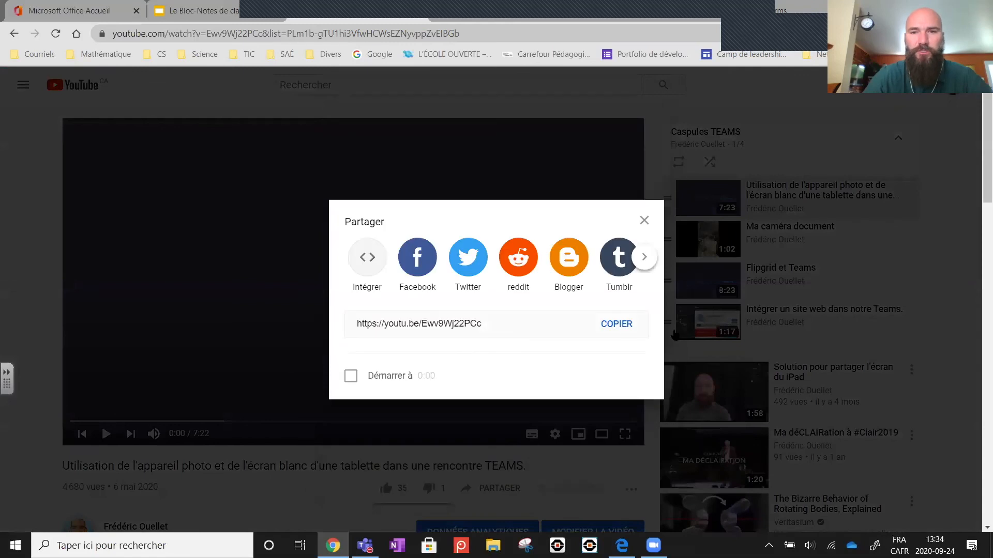
{"action": "left_click", "coordinate": [623, 325]}
{"action": "key", "text": "ctrl+c"}
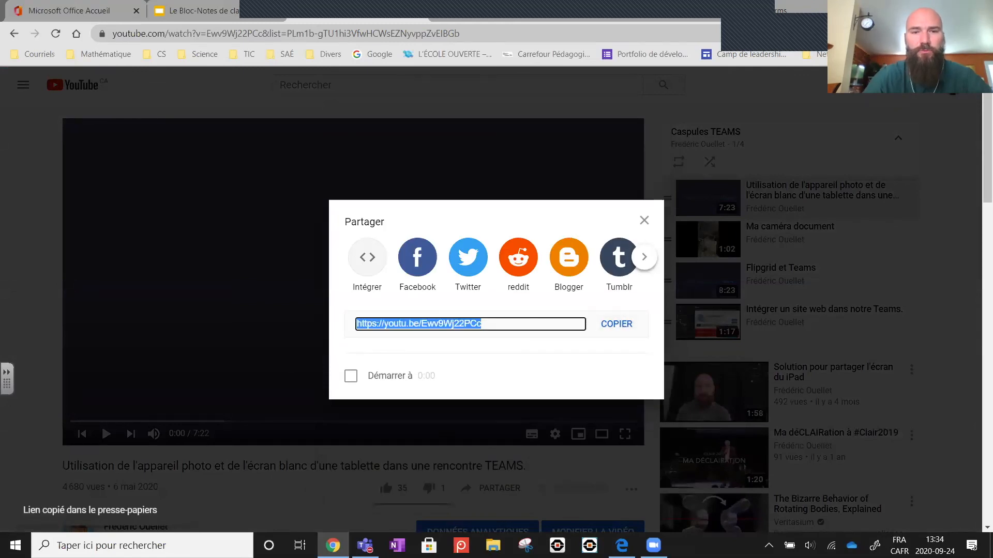
Step: Return to the Teams notebook, embed the YouTube video by pasting its link beside the equation steps and widen its container
{"action": "left_click", "coordinate": [365, 546]}
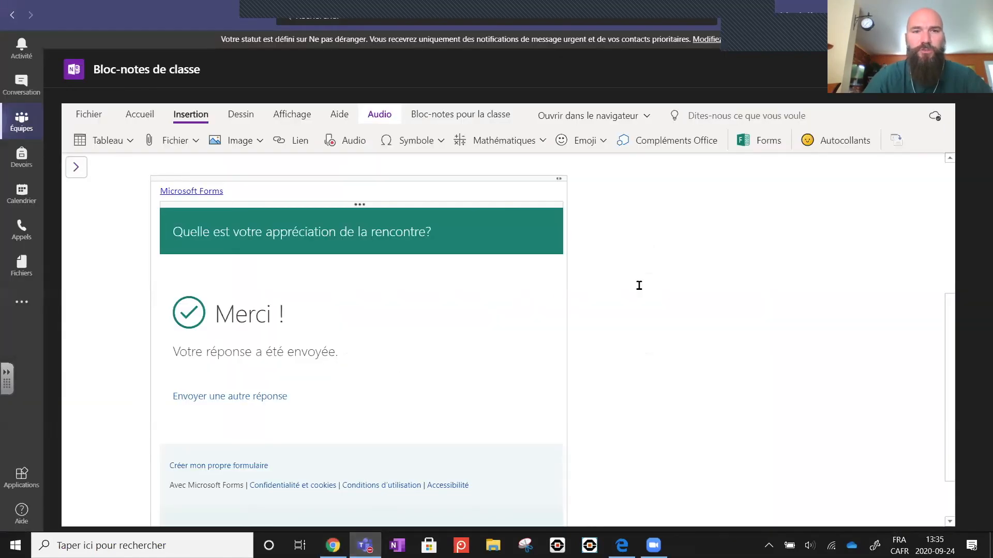
{"action": "scroll", "coordinate": [651, 280], "scroll_direction": "up", "scroll_amount": 3}
{"action": "left_click", "coordinate": [654, 284]}
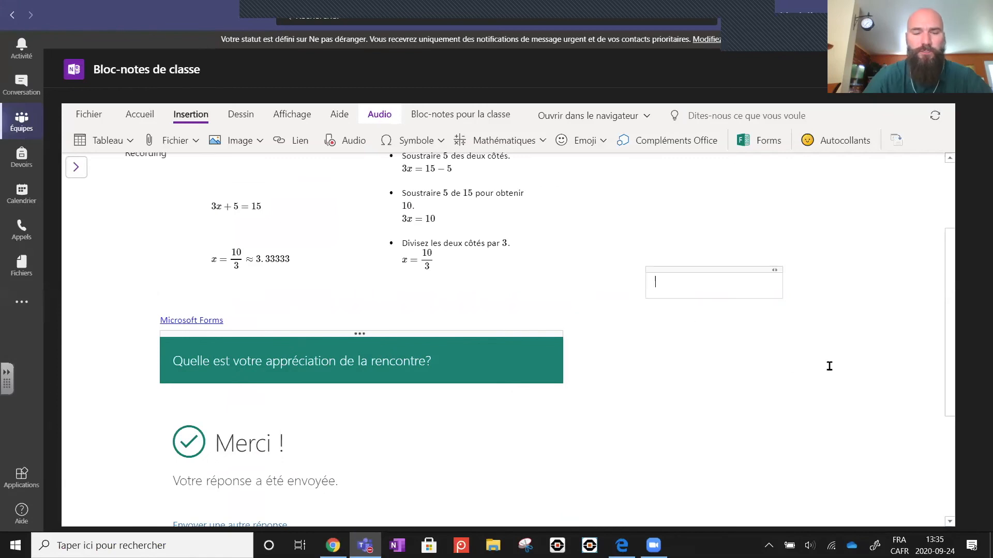
{"action": "key", "text": "ctrl+v"}
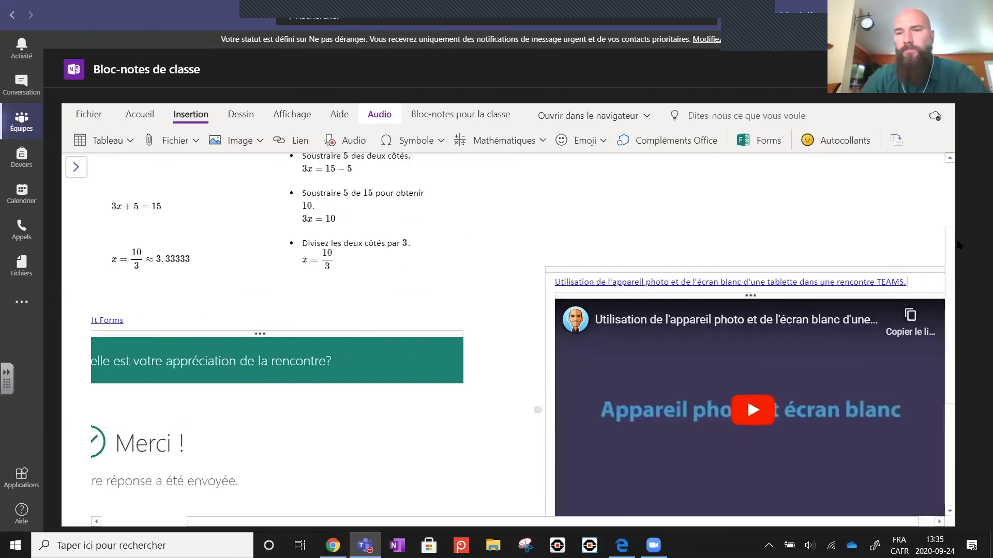
{"action": "left_click_drag", "start_coordinate": [420, 519], "coordinate": [549, 519]}
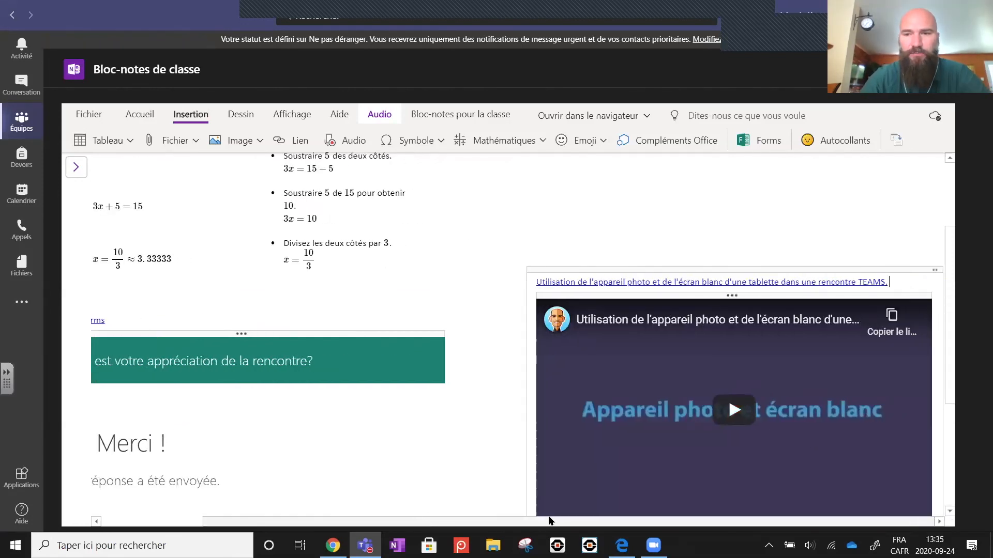
{"action": "left_click_drag", "start_coordinate": [943, 279], "coordinate": [949, 300]}
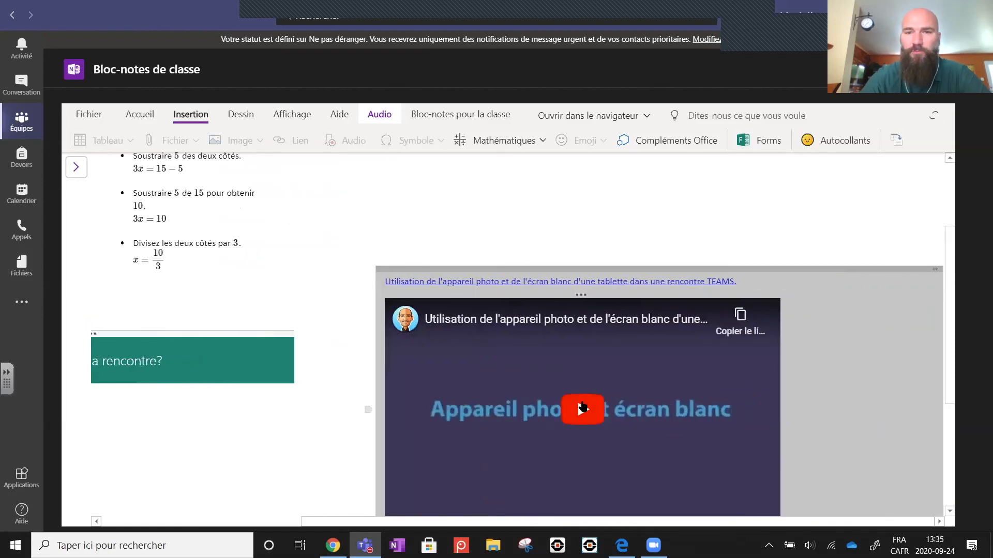
Step: Play the embedded YouTube video briefly on the notebook page, pause it and deselect its container
{"action": "left_click", "coordinate": [583, 407]}
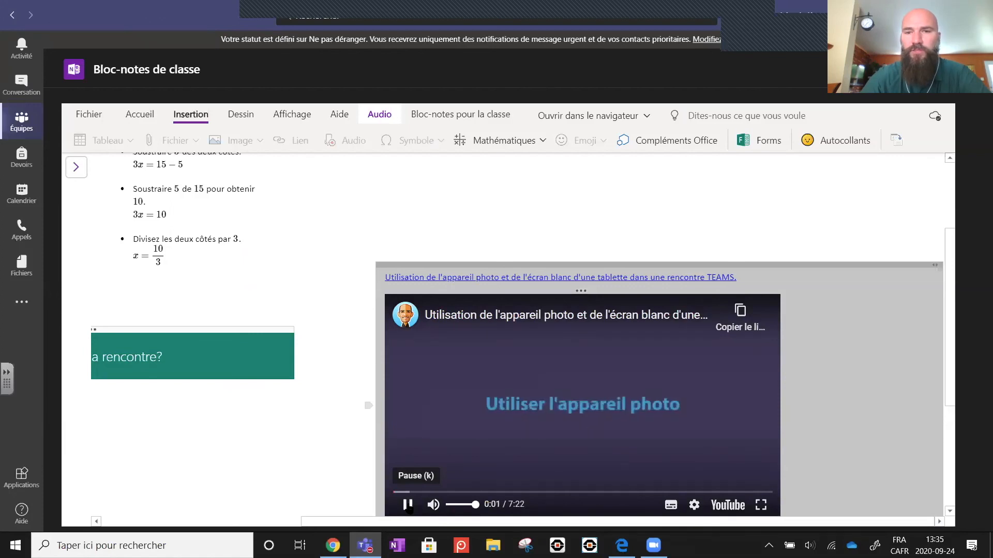
{"action": "left_click", "coordinate": [408, 505]}
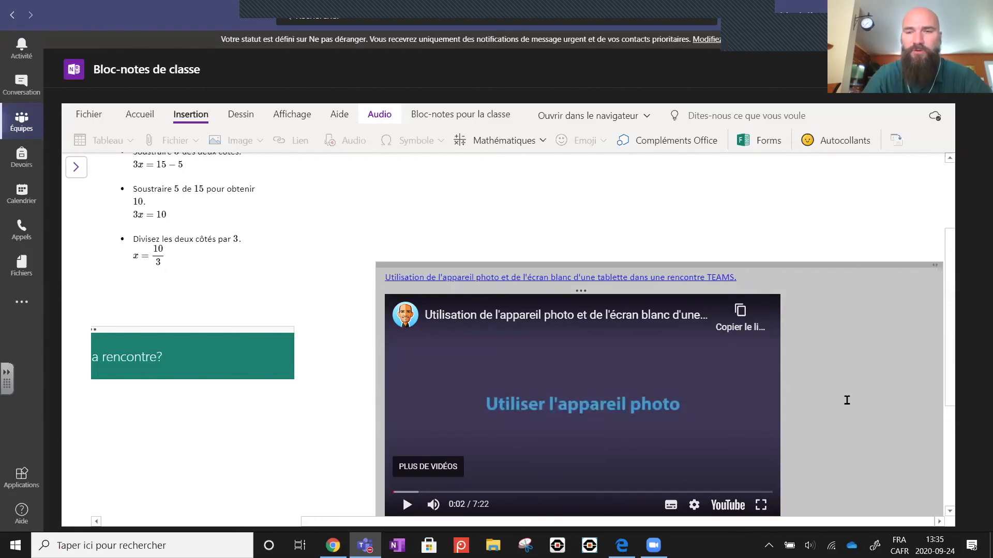
{"action": "left_click", "coordinate": [741, 216]}
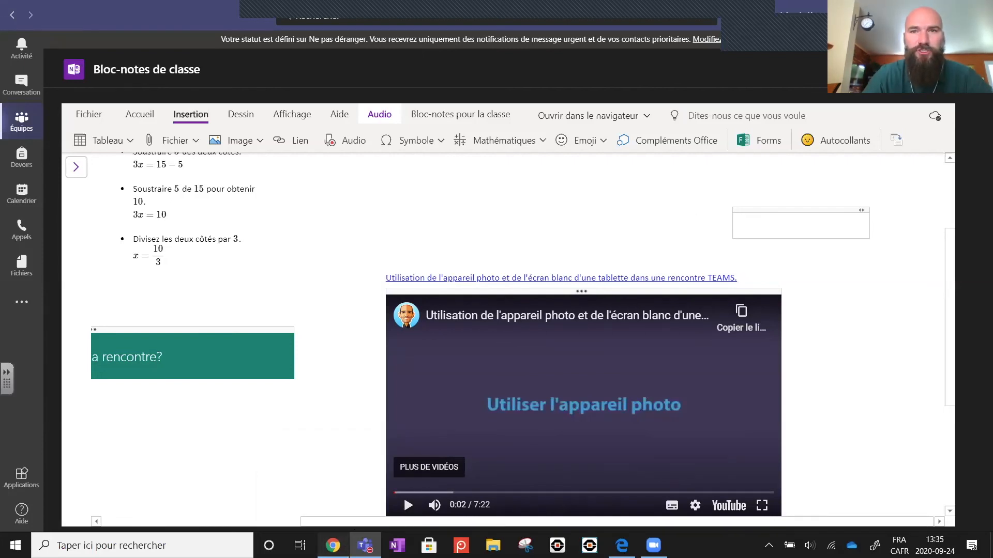
Step: Switch to Chrome, open the PhET physics simulation "Action d'équilibrage" and copy its page address
{"action": "left_click", "coordinate": [404, 495]}
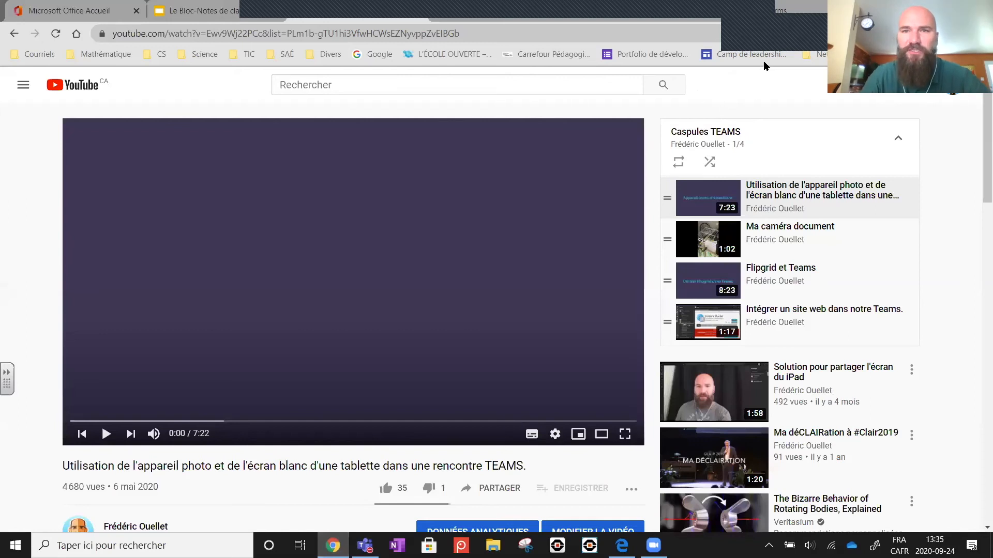
{"action": "left_click", "coordinate": [664, 12]}
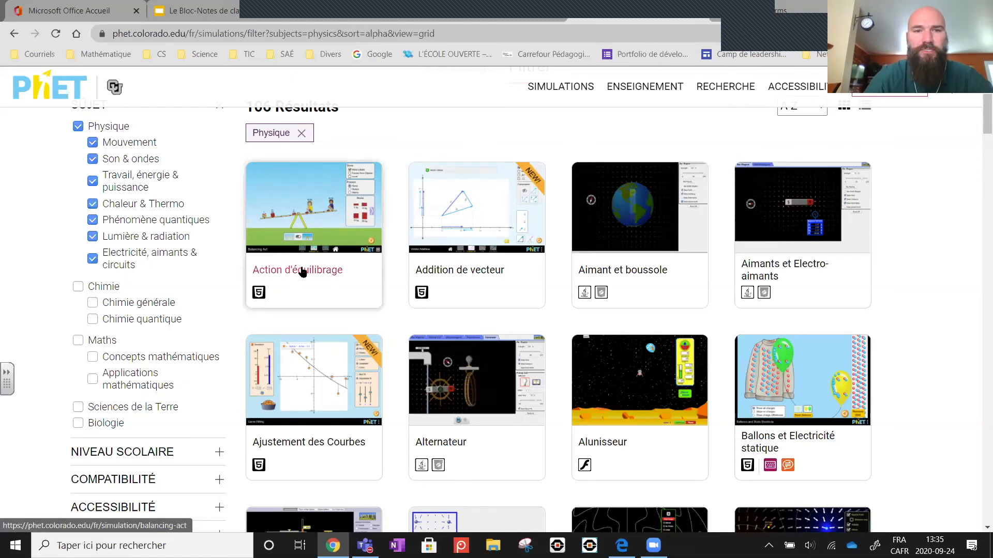
{"action": "left_click", "coordinate": [302, 271]}
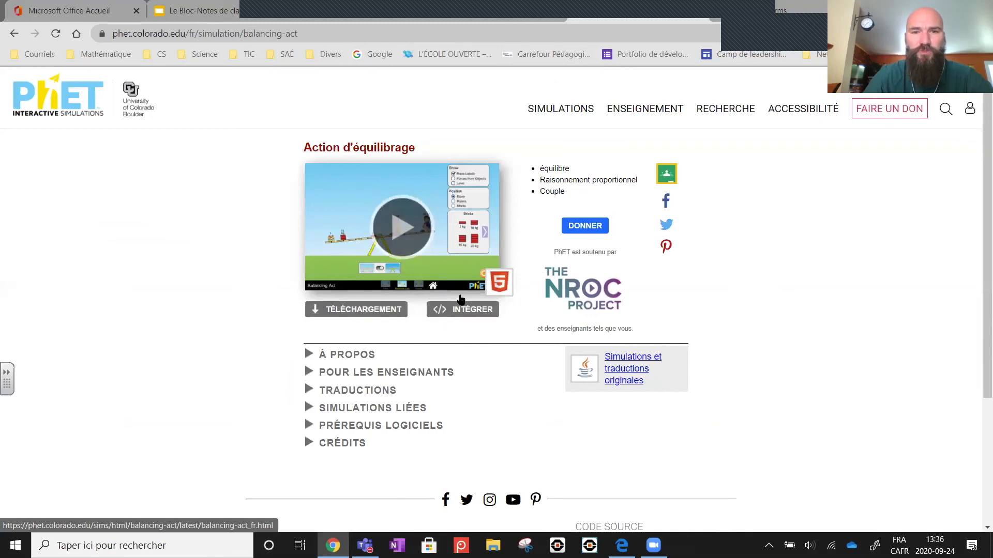
{"action": "left_click", "coordinate": [344, 32]}
{"action": "key", "text": "ctrl+c"}
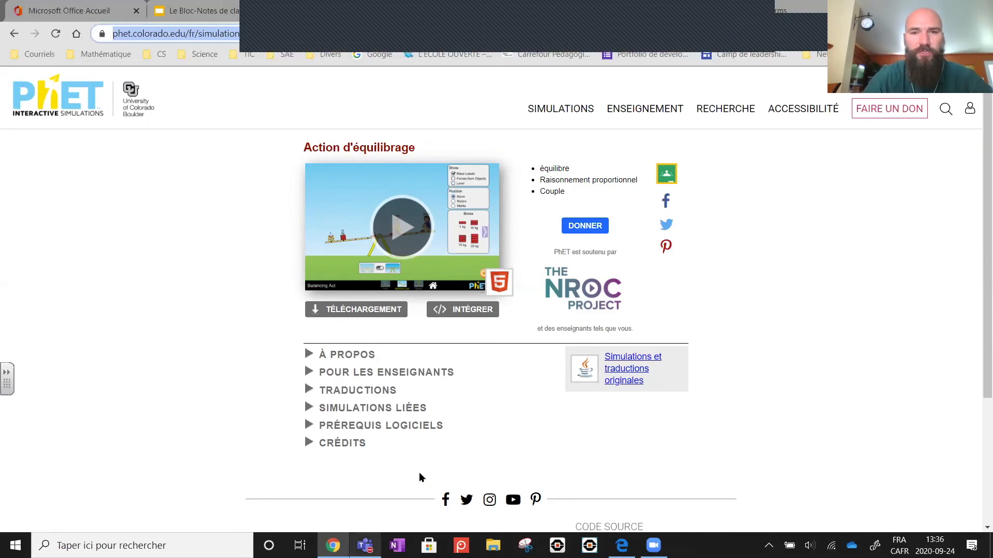
Step: Switch back to Teams and embed the PhET simulation "Action d'équilibrage" below the YouTube video by pasting its link
{"action": "left_click", "coordinate": [365, 546]}
{"action": "scroll", "coordinate": [595, 310], "scroll_direction": "down", "scroll_amount": 4}
{"action": "scroll", "coordinate": [465, 258], "scroll_direction": "up", "scroll_amount": 3}
{"action": "scroll", "coordinate": [460, 361], "scroll_direction": "down", "scroll_amount": 3}
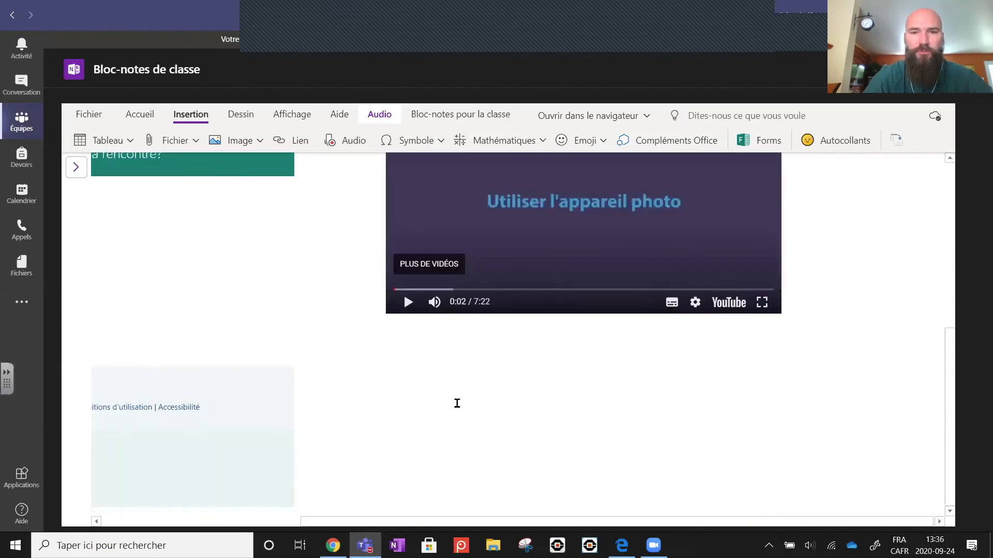
{"action": "key", "text": "ctrl+v"}
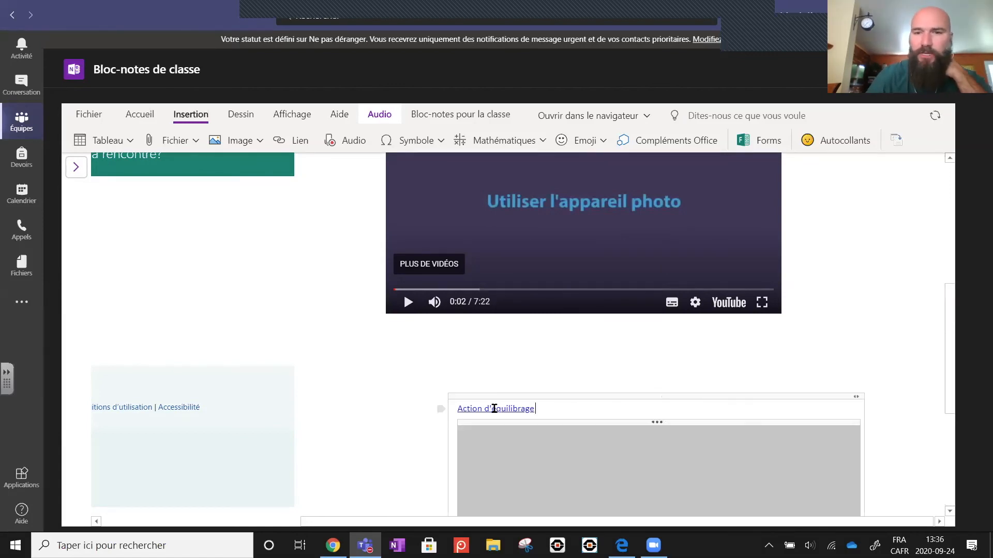
Step: Try out the embedded simulation's Intro: show the object forces and place a 5 kg extinguisher and the 10 kg bin on the plank
{"action": "left_click_drag", "start_coordinate": [950, 322], "coordinate": [951, 413]}
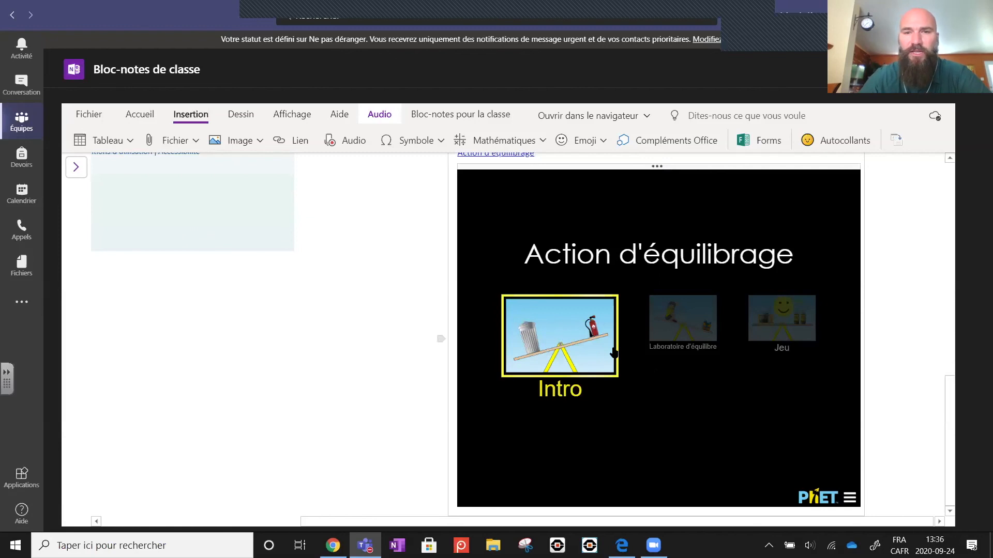
{"action": "left_click", "coordinate": [560, 332]}
{"action": "left_click", "coordinate": [767, 229]}
{"action": "left_click_drag", "start_coordinate": [754, 384], "coordinate": [623, 351]}
{"action": "left_click_drag", "start_coordinate": [810, 389], "coordinate": [552, 354]}
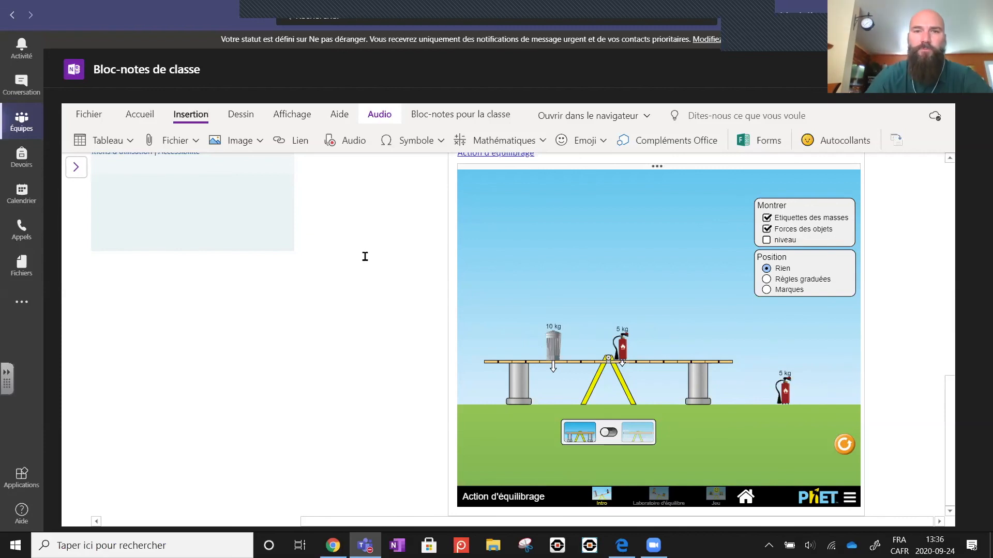
{"action": "scroll", "coordinate": [365, 256], "scroll_direction": "up", "scroll_amount": 3}
{"action": "scroll", "coordinate": [388, 255], "scroll_direction": "up", "scroll_amount": 2}
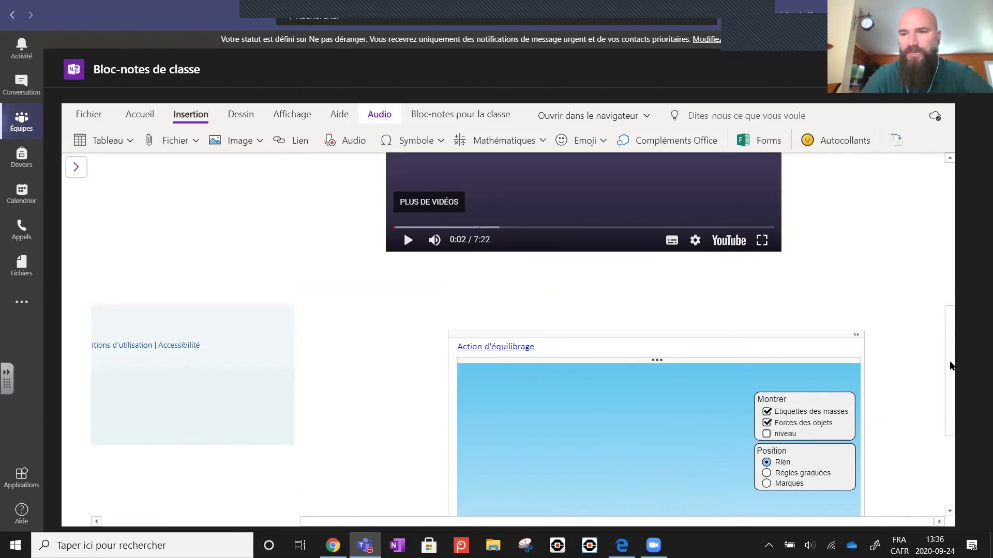
{"action": "left_click_drag", "start_coordinate": [950, 366], "coordinate": [954, 417]}
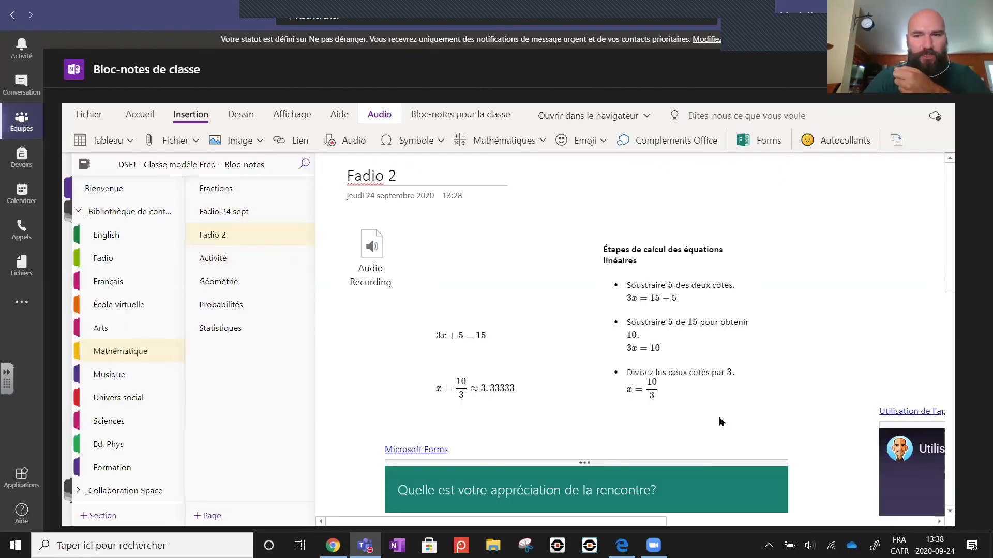
Step: Reduce the class notebook to its channel view, reveal the hidden ribbon tabs including Bloc-notes pour la classe, and expand the notebook again
{"action": "left_click", "coordinate": [951, 252]}
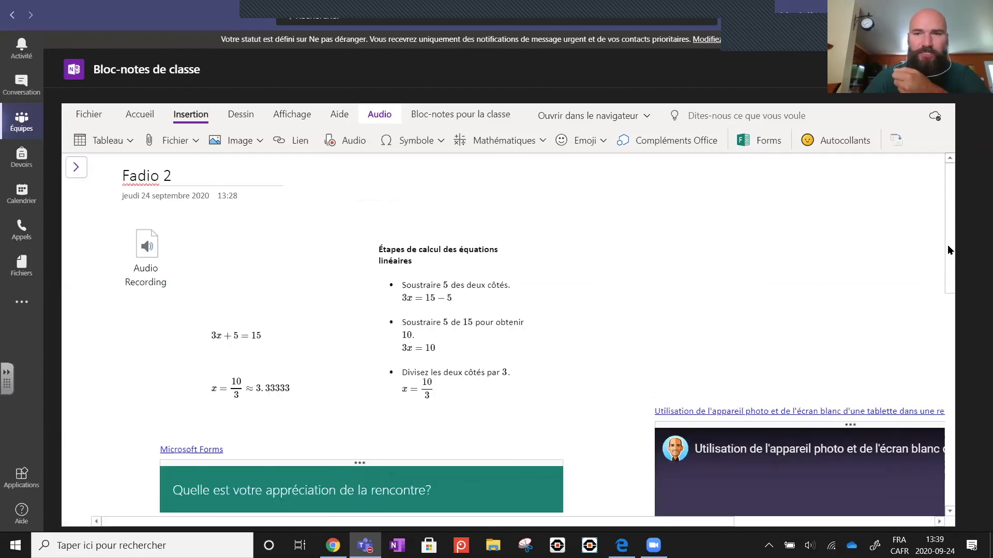
{"action": "left_click", "coordinate": [76, 167]}
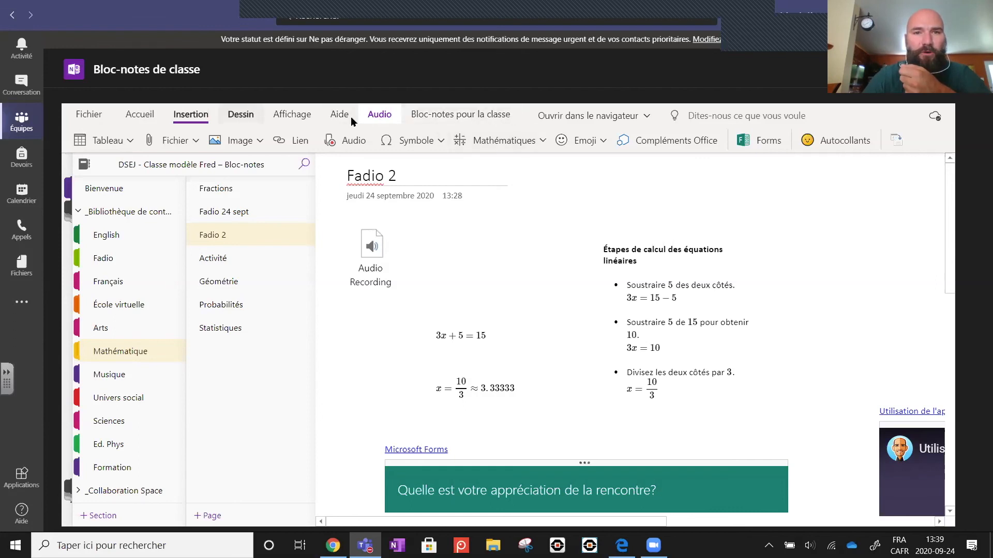
{"action": "left_click", "coordinate": [465, 119]}
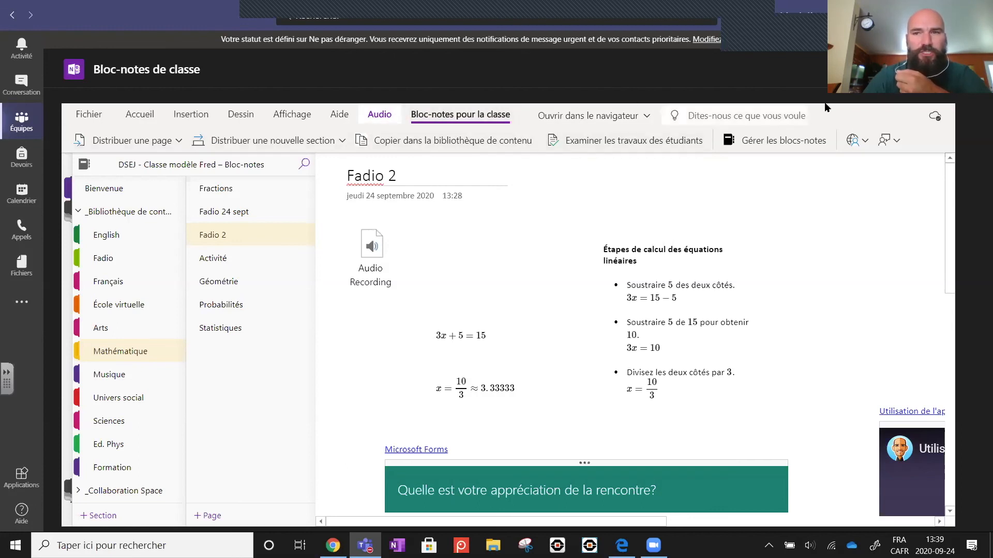
{"action": "left_click", "coordinate": [925, 69]}
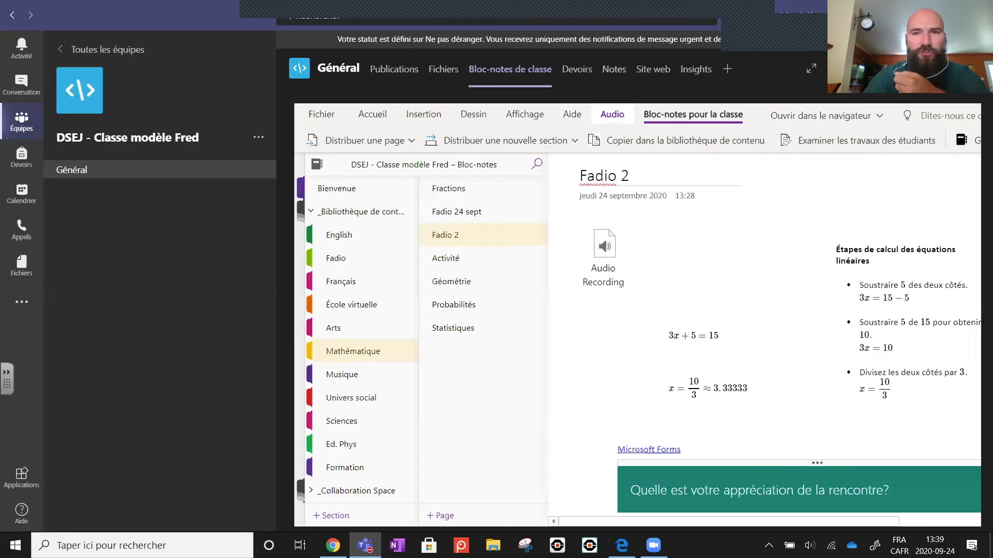
{"action": "left_click", "coordinate": [372, 115]}
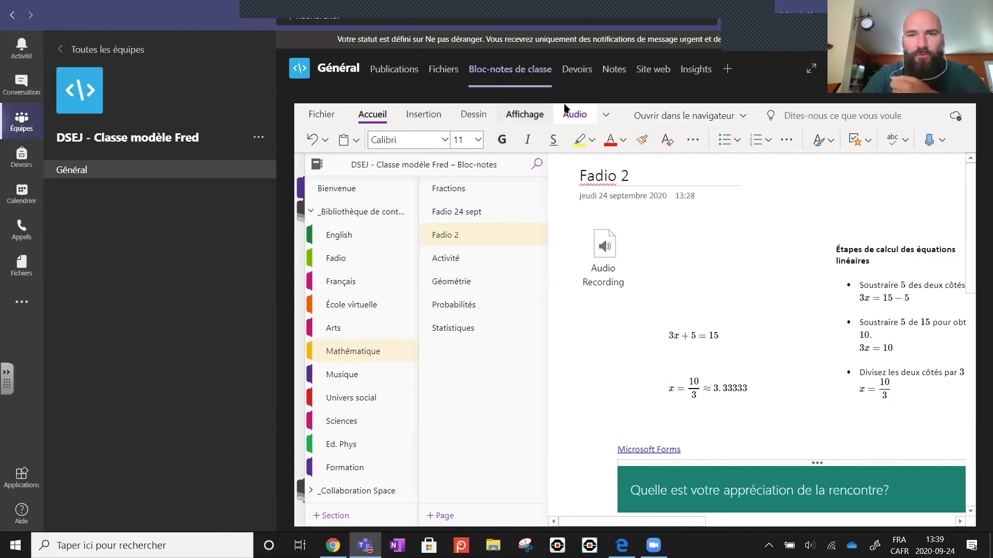
{"action": "left_click", "coordinate": [607, 118]}
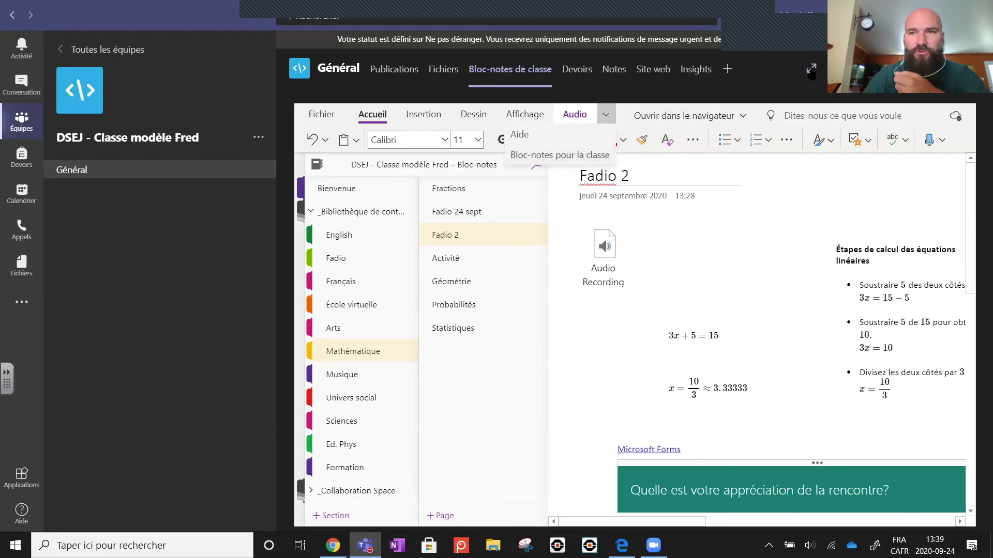
{"action": "left_click", "coordinate": [811, 69]}
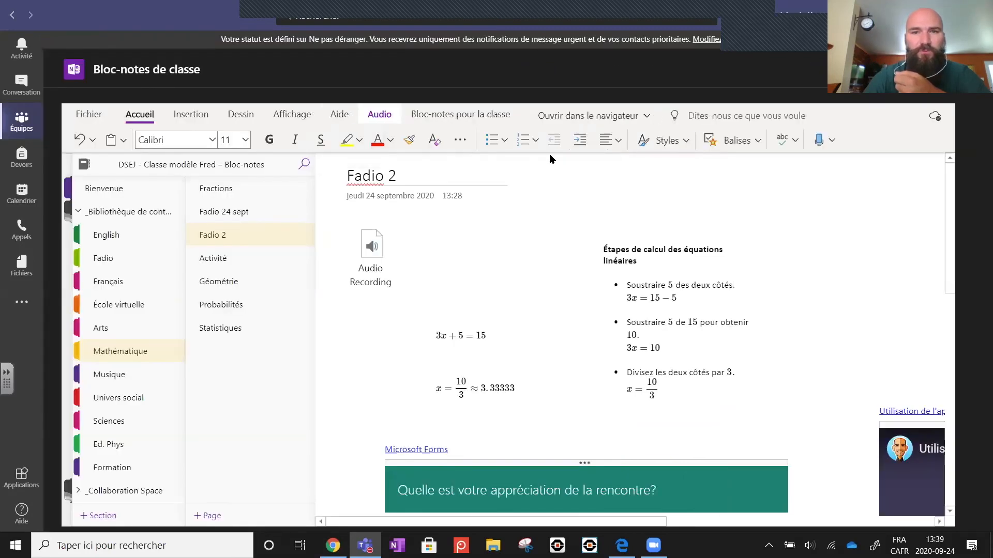
Step: Distribute the Fadio 2 page to the Documents section of all students and close the distribution pane
{"action": "left_click", "coordinate": [457, 117]}
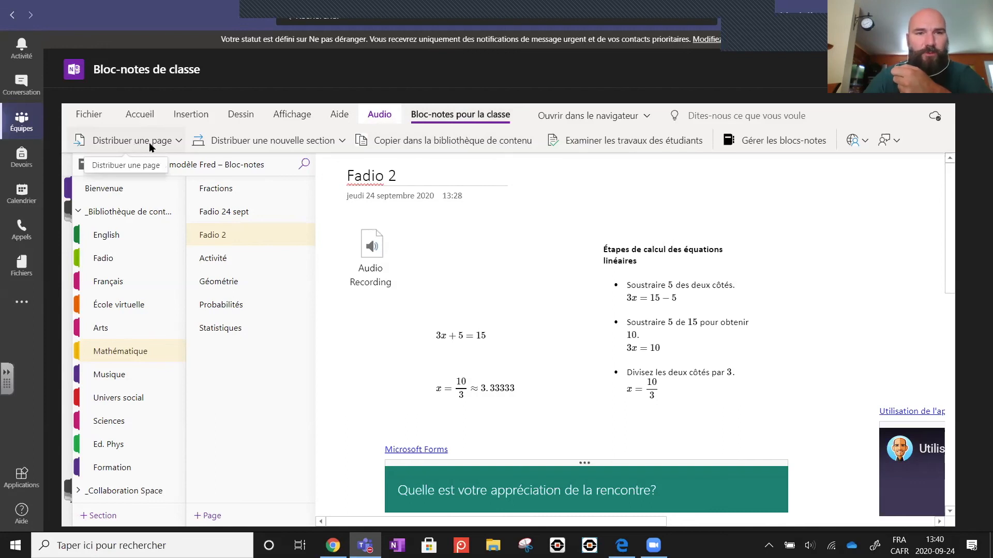
{"action": "left_click", "coordinate": [178, 140]}
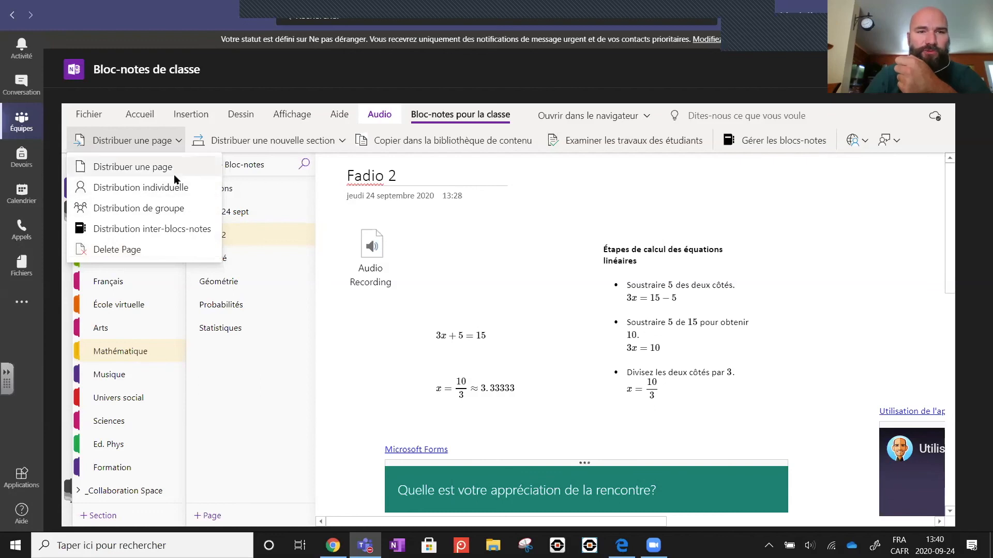
{"action": "left_click", "coordinate": [145, 167]}
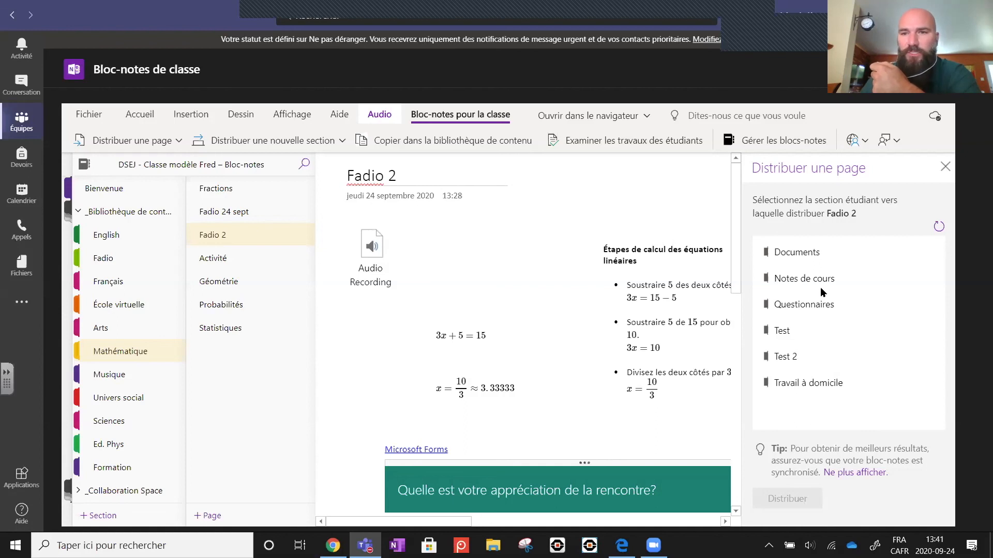
{"action": "left_click", "coordinate": [789, 255]}
{"action": "left_click", "coordinate": [783, 257]}
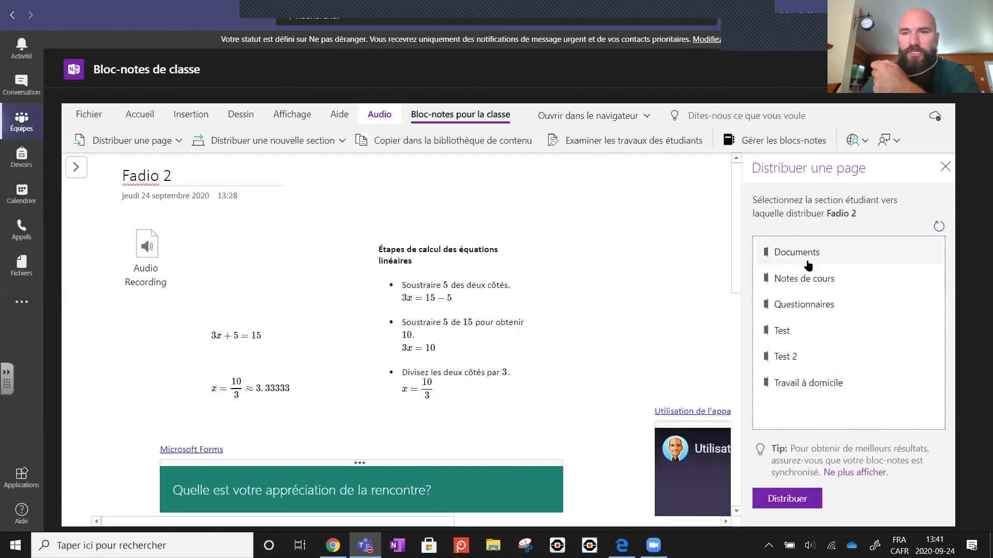
{"action": "left_click", "coordinate": [787, 499]}
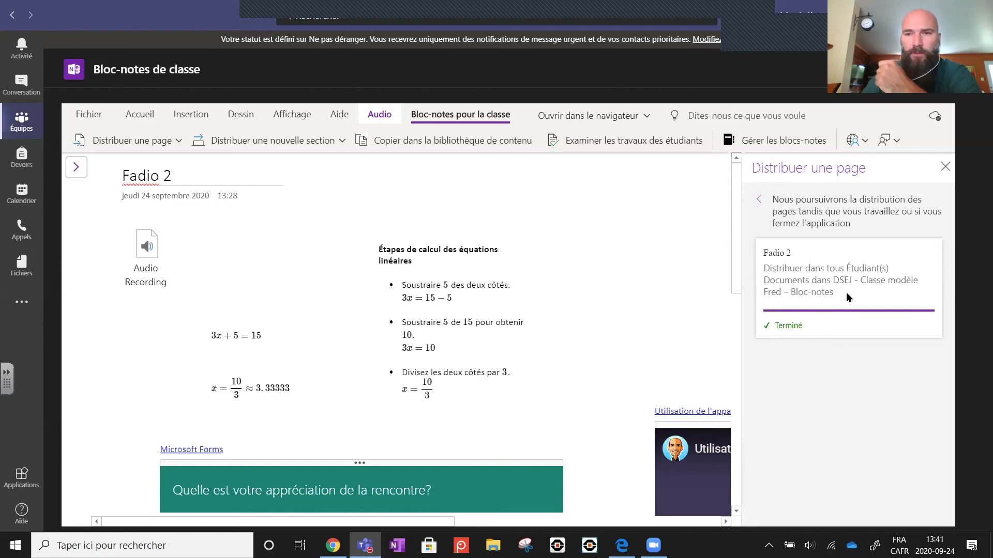
{"action": "left_click", "coordinate": [944, 166]}
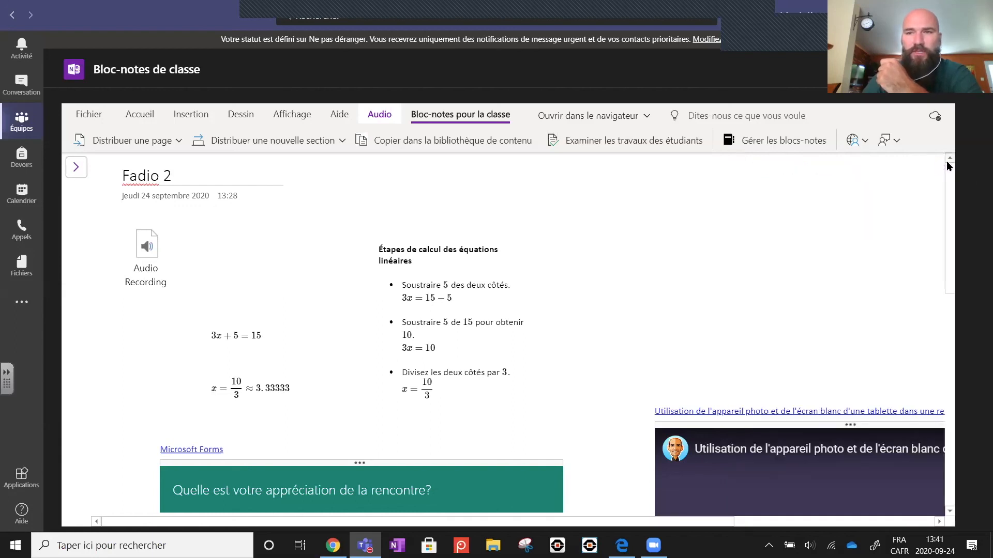
Step: Open the distributed Fadio 2 page in the Documents section of the second listed student
{"action": "left_click", "coordinate": [78, 169]}
{"action": "scroll", "coordinate": [129, 233], "scroll_direction": "down", "scroll_amount": 3}
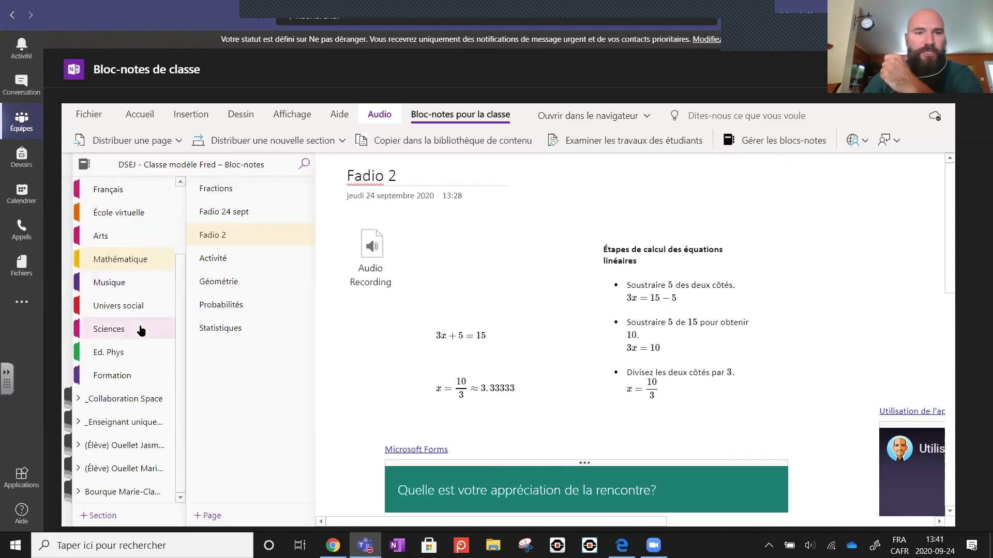
{"action": "left_click", "coordinate": [79, 470]}
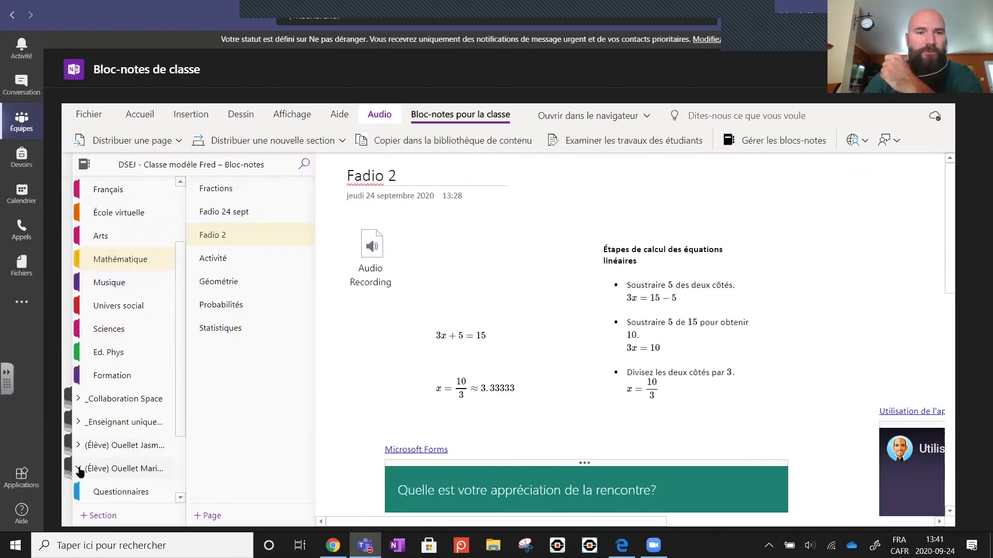
{"action": "scroll", "coordinate": [188, 382], "scroll_direction": "down", "scroll_amount": 3}
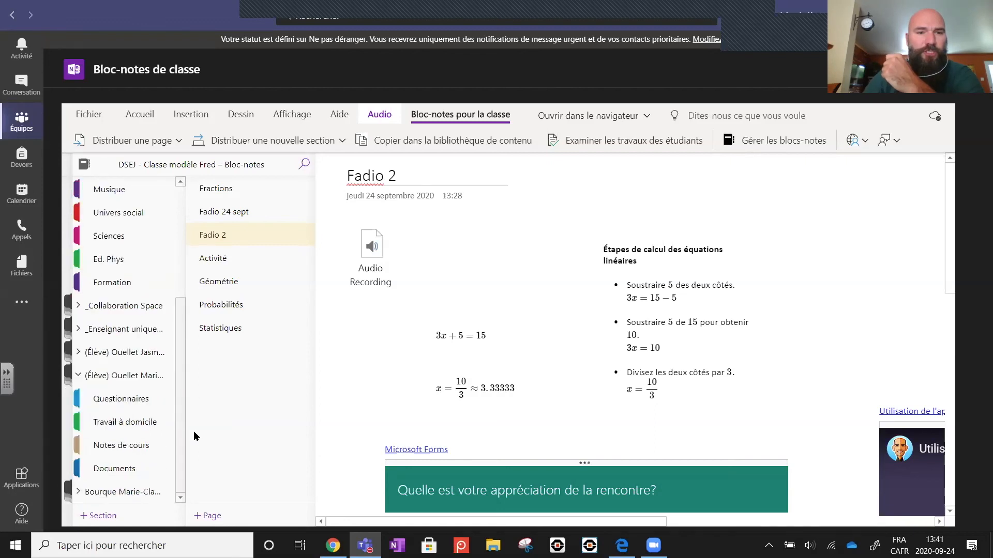
{"action": "left_click", "coordinate": [106, 468]}
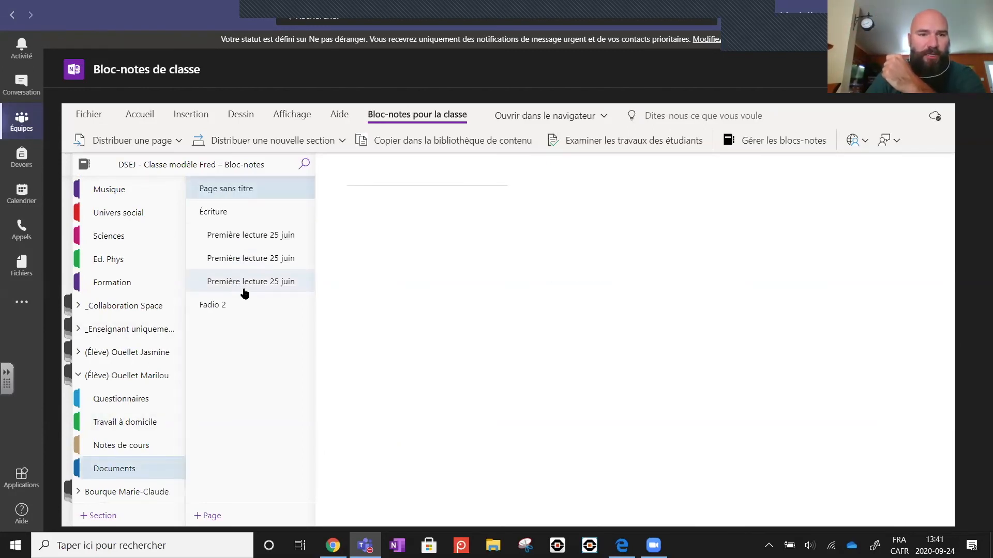
{"action": "left_click", "coordinate": [210, 308]}
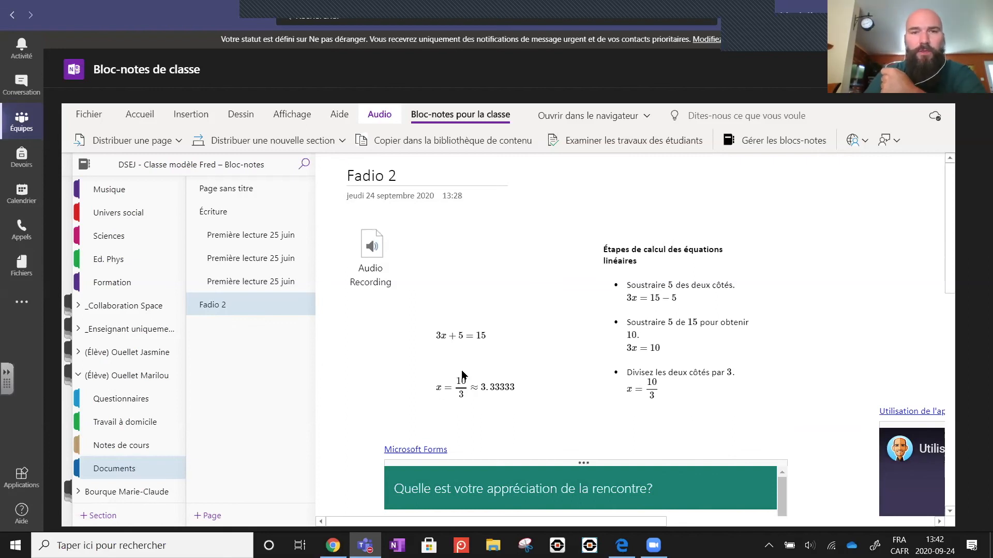
Step: Draw black freehand strokes over and beside the equation steps on this student's Fadio 2 page, and return to the selection tool
{"action": "left_click", "coordinate": [239, 116]}
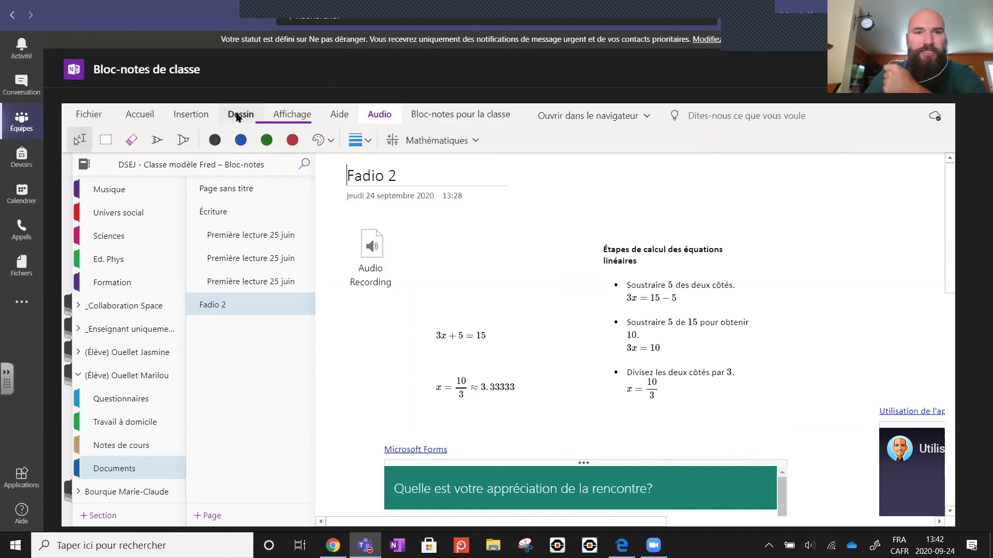
{"action": "left_click", "coordinate": [215, 139]}
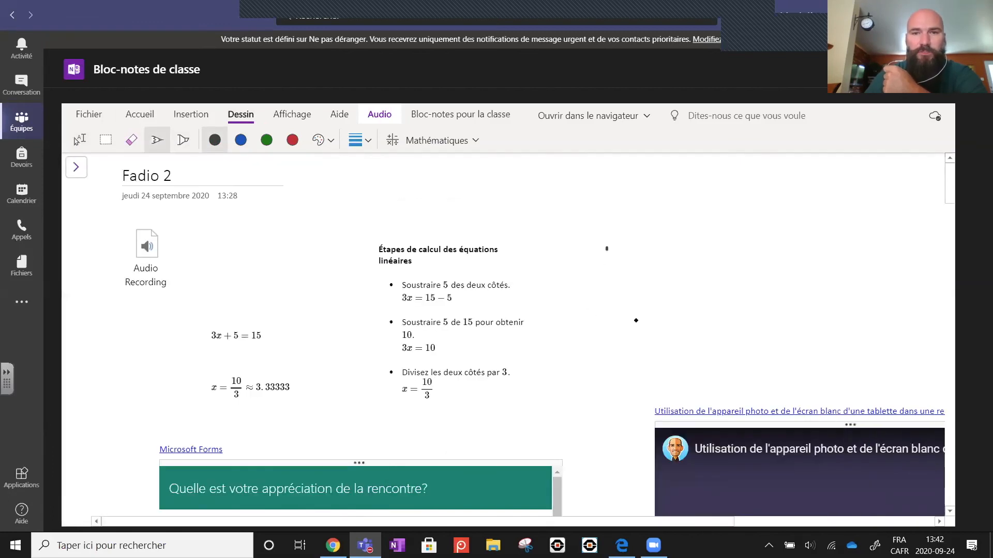
{"action": "left_click_drag", "start_coordinate": [607, 249], "coordinate": [593, 425]}
{"action": "mouse_move", "coordinate": [757, 209]}
{"action": "left_mouse_down"}
{"action": "mouse_move", "coordinate": [754, 304]}
{"action": "mouse_move", "coordinate": [694, 291]}
{"action": "left_mouse_up"}
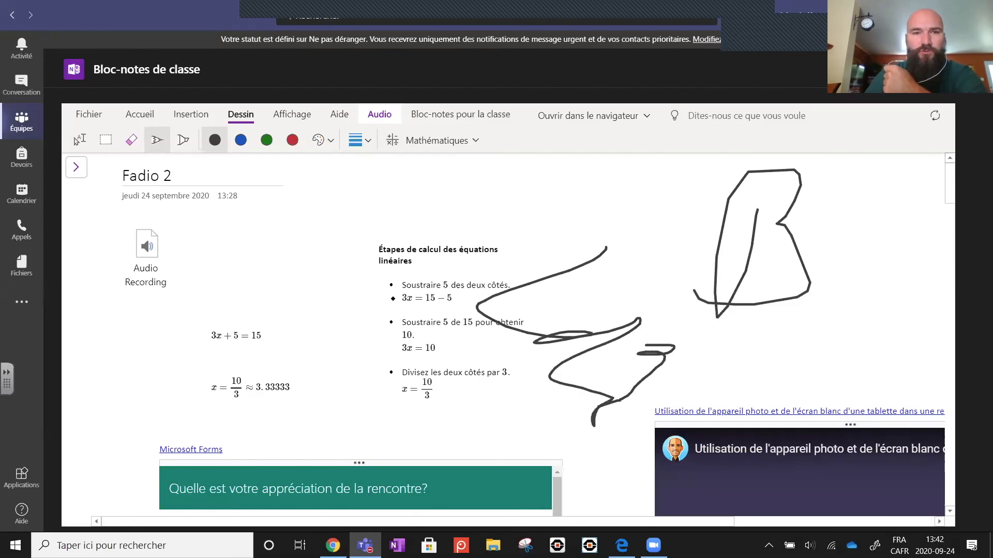
{"action": "left_click", "coordinate": [80, 141]}
Step: Open the Fadio 2 page in the first listed student's Documents section to compare it, and view the student's other sections
{"action": "left_click", "coordinate": [76, 167]}
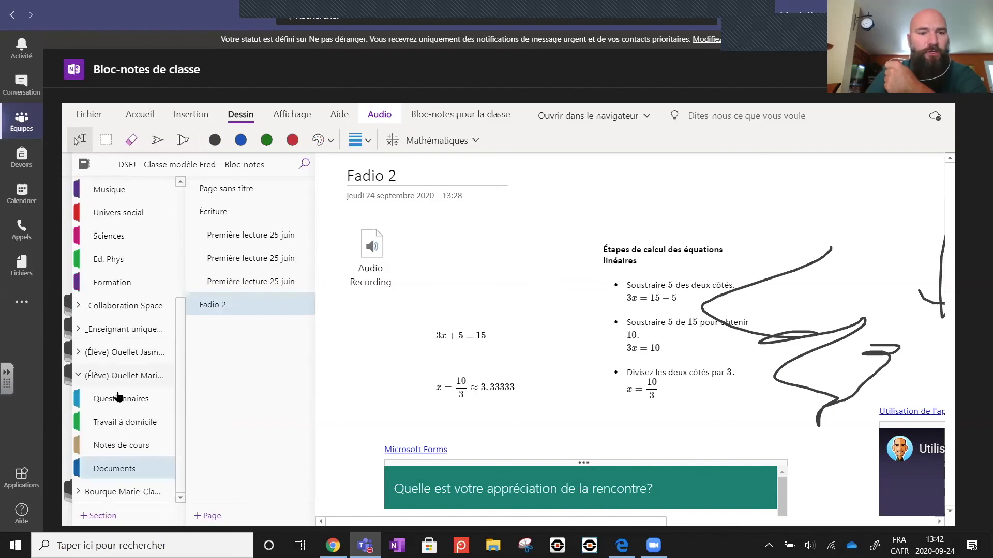
{"action": "left_click", "coordinate": [98, 354]}
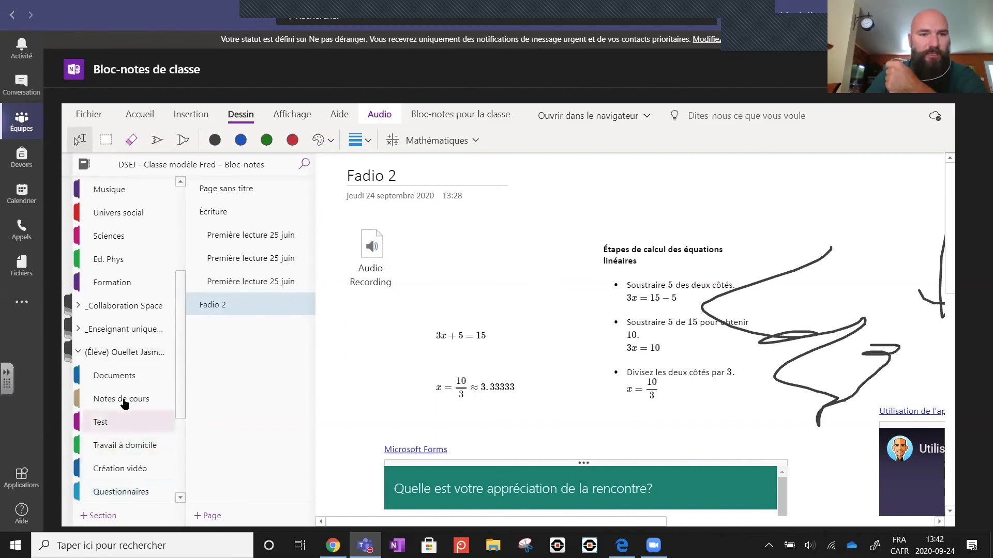
{"action": "left_click", "coordinate": [120, 376]}
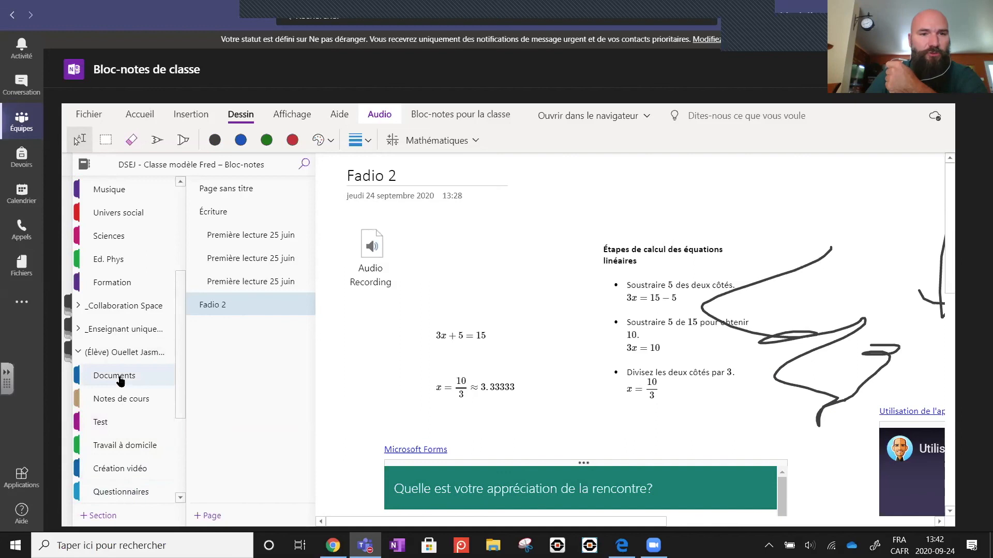
{"action": "left_click", "coordinate": [208, 307]}
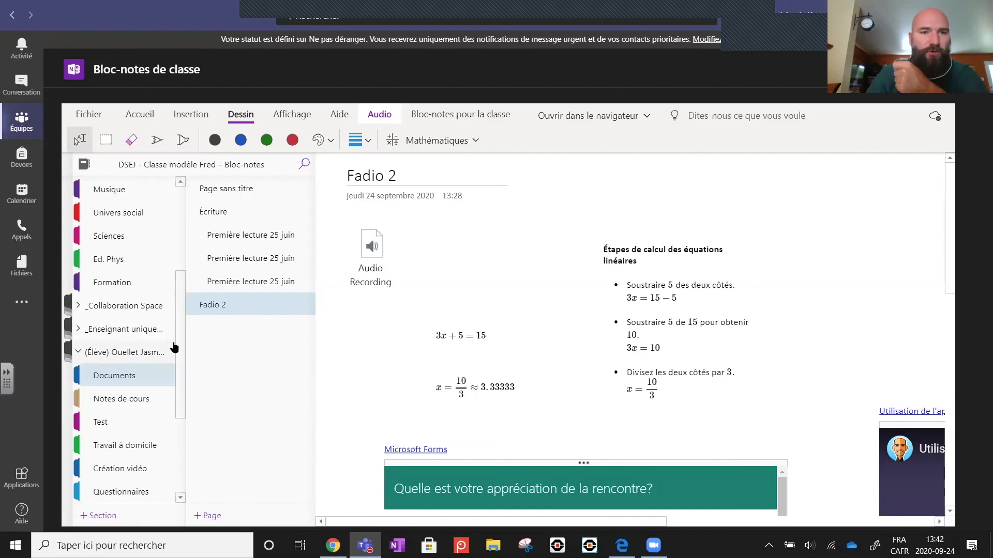
{"action": "left_click_drag", "start_coordinate": [182, 336], "coordinate": [181, 407]}
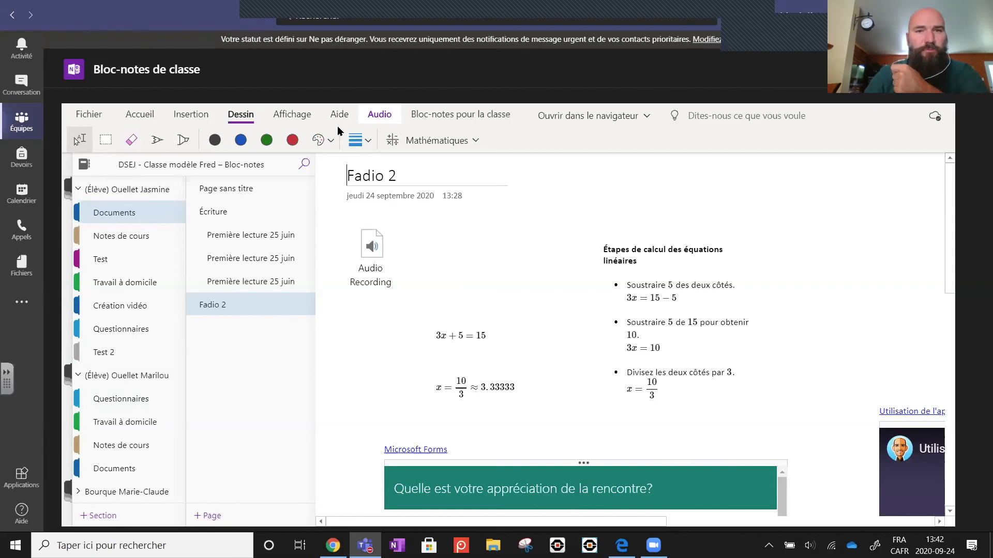
Step: Start reviewing student work for the Fadio 2 page in the Documents section, up to the student selection
{"action": "left_click", "coordinate": [452, 113]}
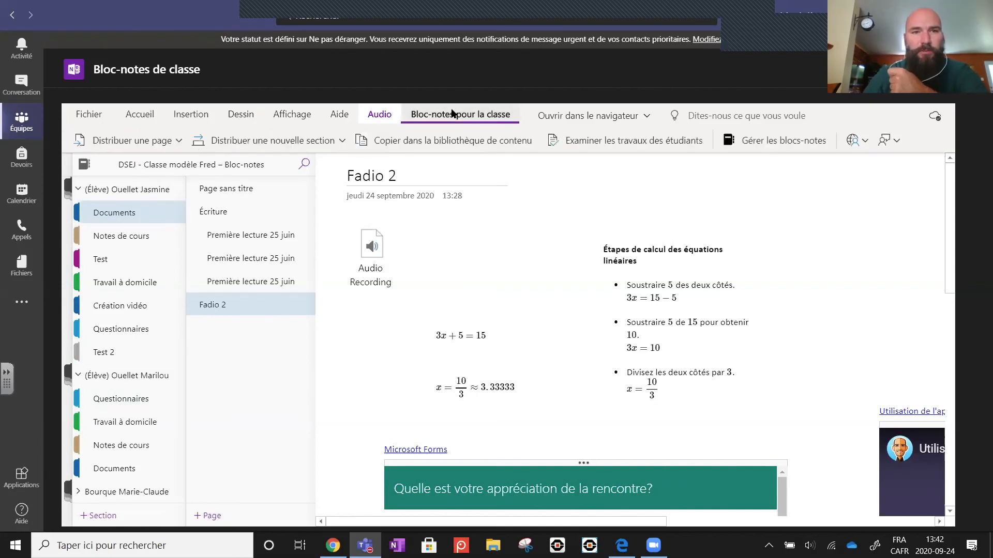
{"action": "left_click", "coordinate": [175, 141]}
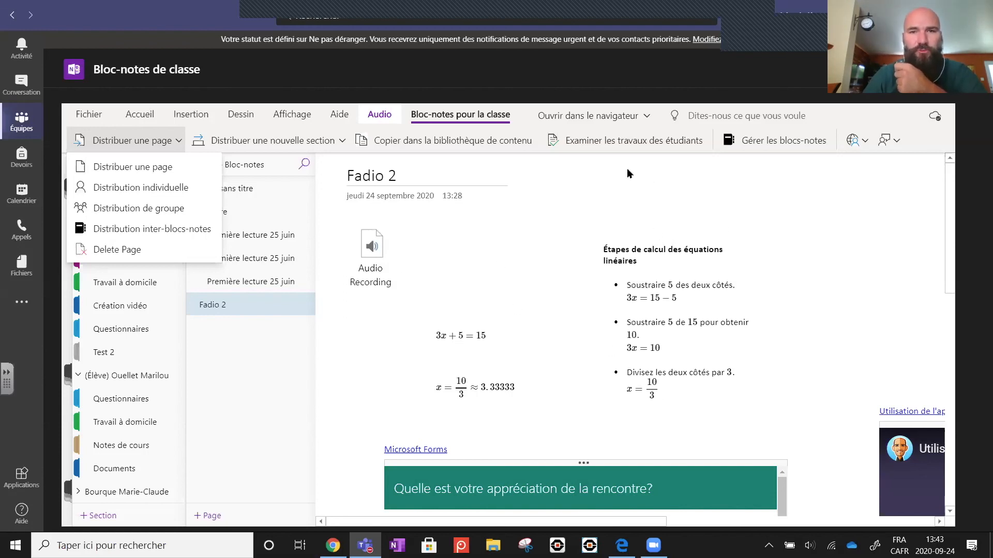
{"action": "left_click", "coordinate": [627, 141]}
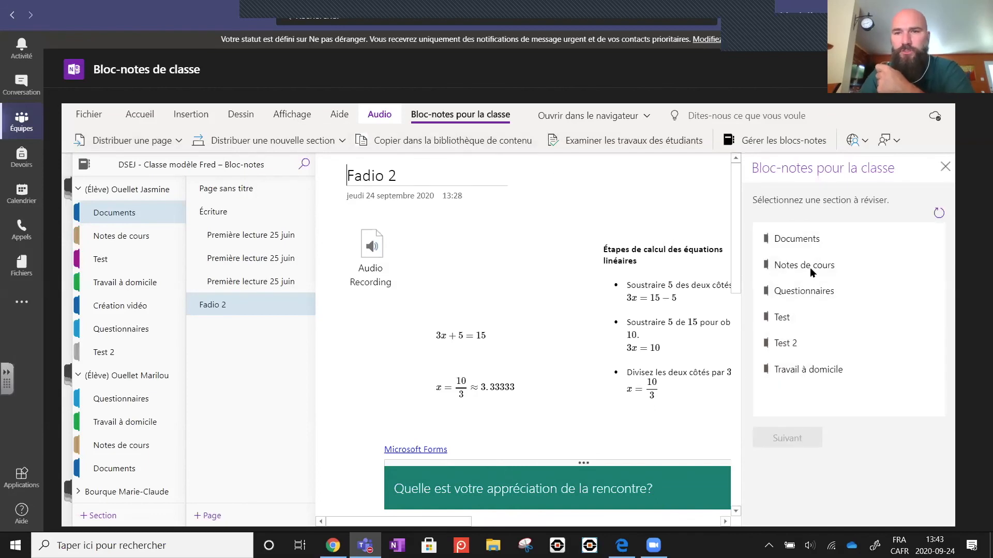
{"action": "left_click", "coordinate": [792, 241]}
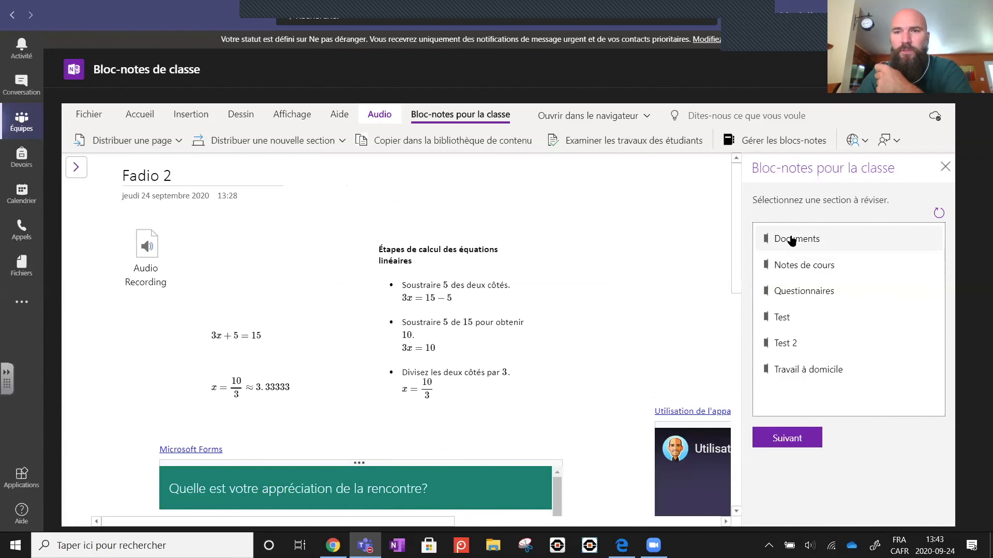
{"action": "left_click", "coordinate": [785, 438]}
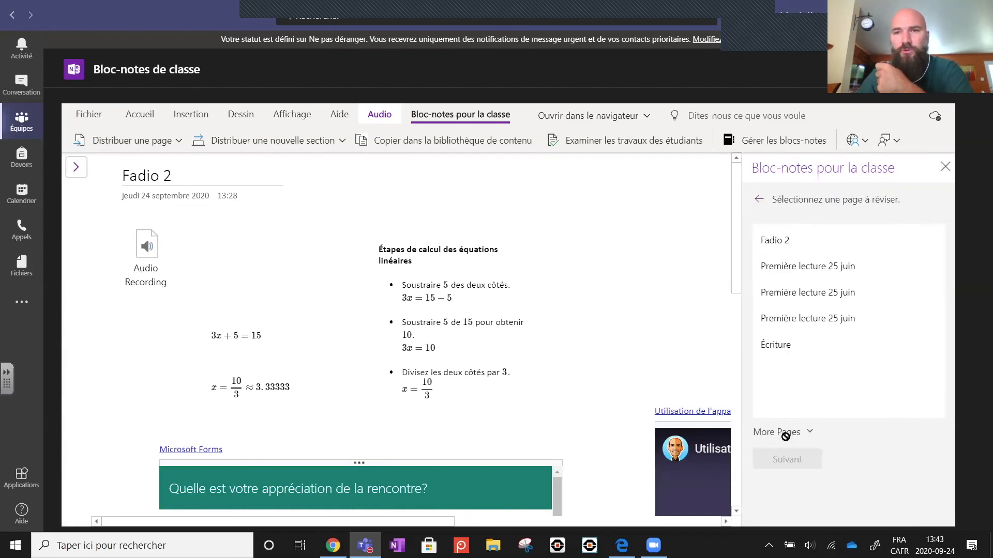
{"action": "left_click", "coordinate": [788, 241]}
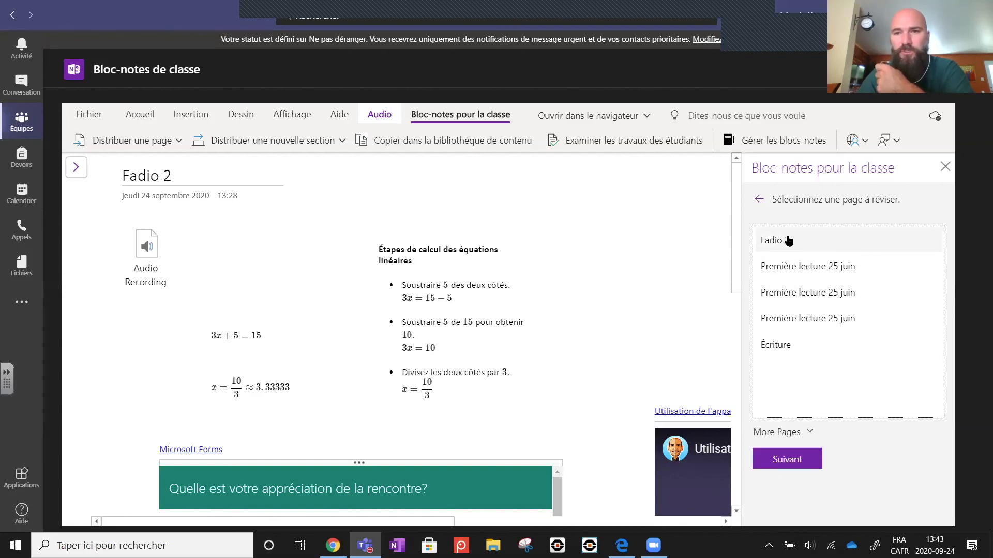
{"action": "left_click", "coordinate": [796, 459]}
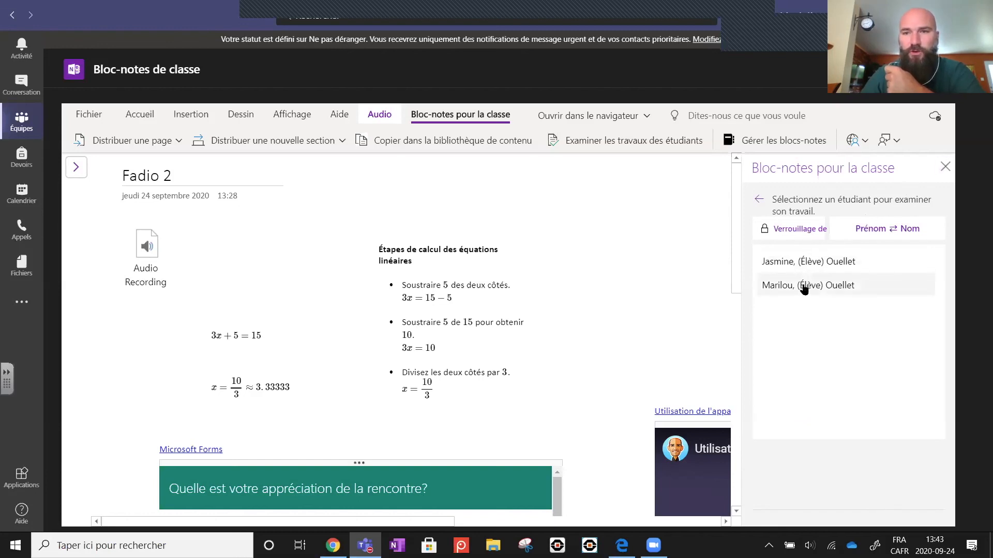
Step: Review the first listed student's Fadio 2 page, show the audio recording commands, and open the second student's copy
{"action": "left_click", "coordinate": [783, 266]}
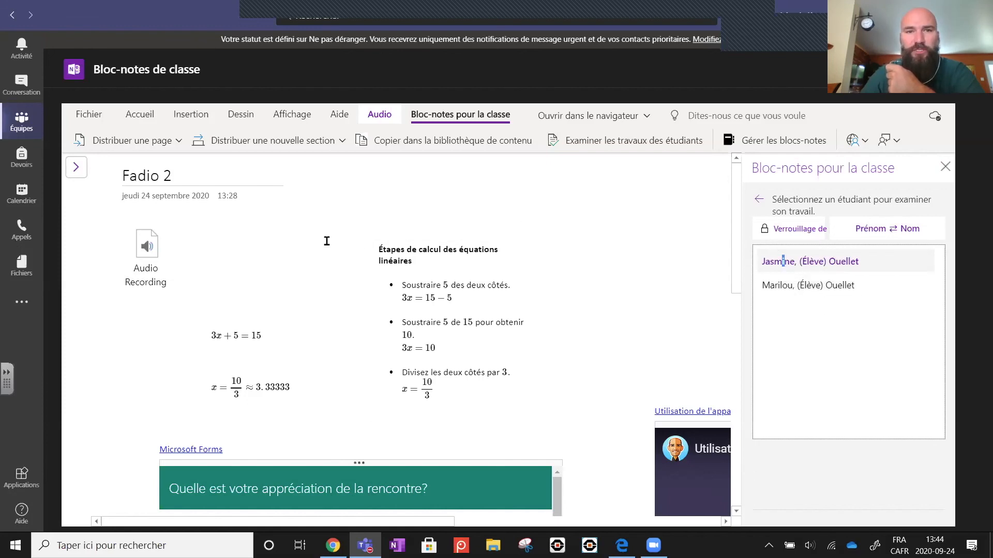
{"action": "left_click", "coordinate": [379, 117]}
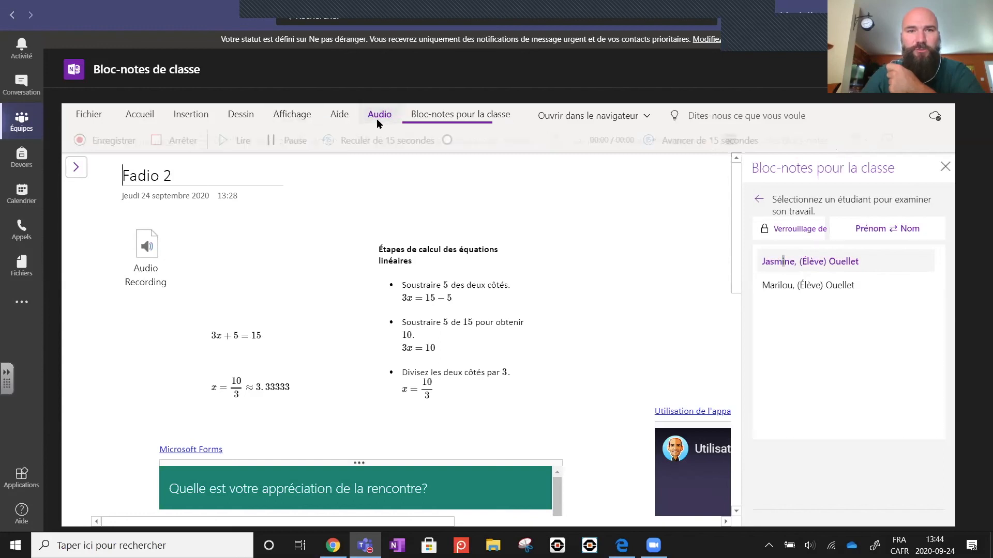
{"action": "left_click", "coordinate": [330, 233]}
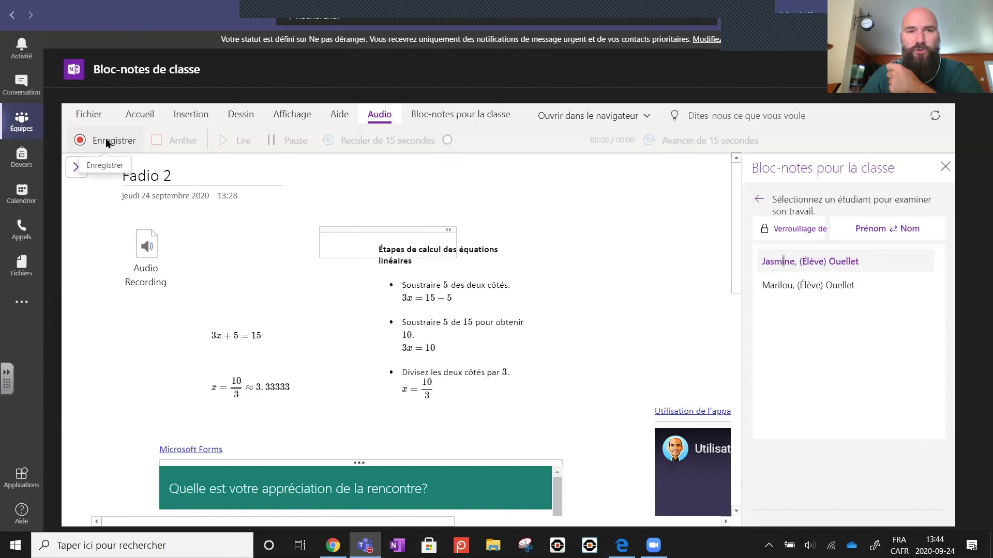
{"action": "left_click", "coordinate": [778, 286]}
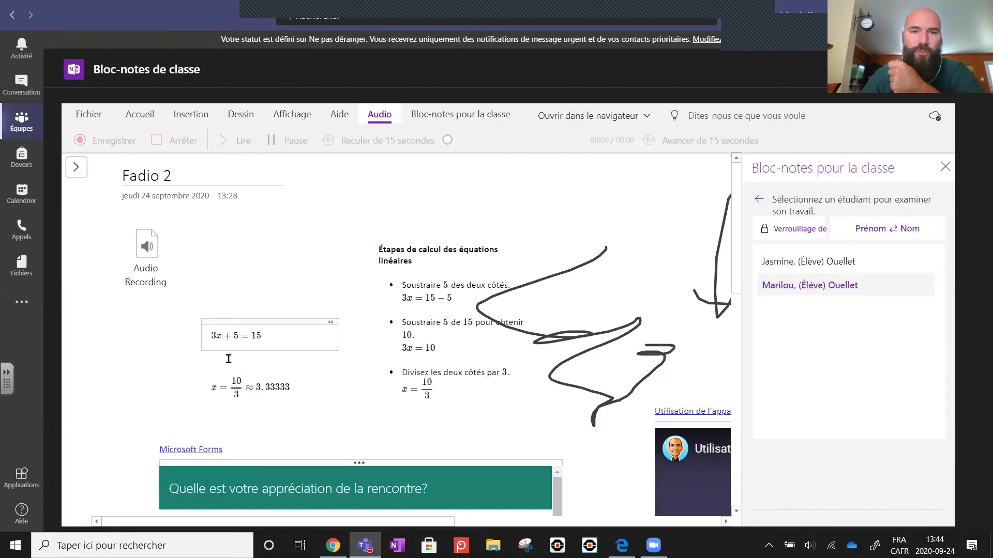
Step: Try page locking for both listed students, clear both selections, and close the review pane without applying
{"action": "left_click", "coordinate": [795, 228]}
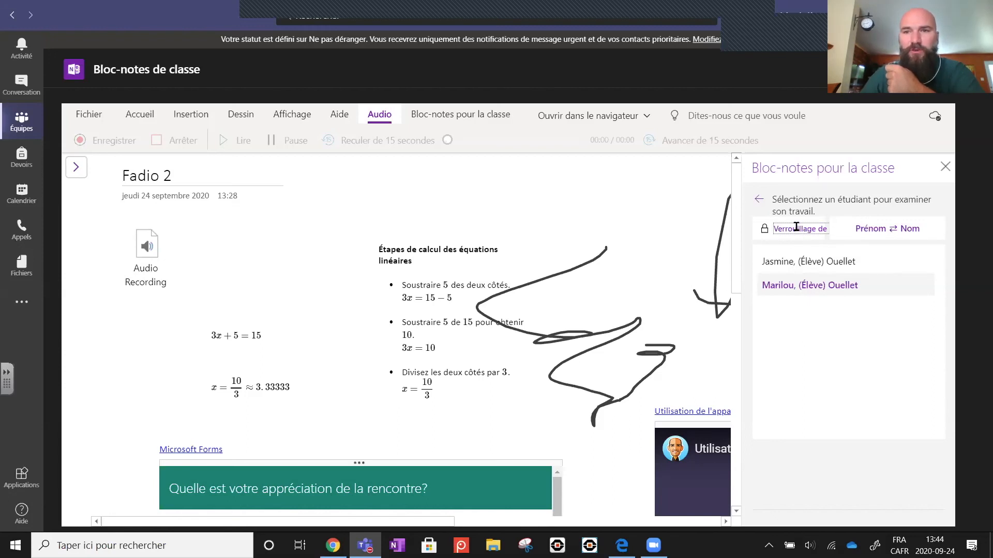
{"action": "left_click", "coordinate": [767, 261]}
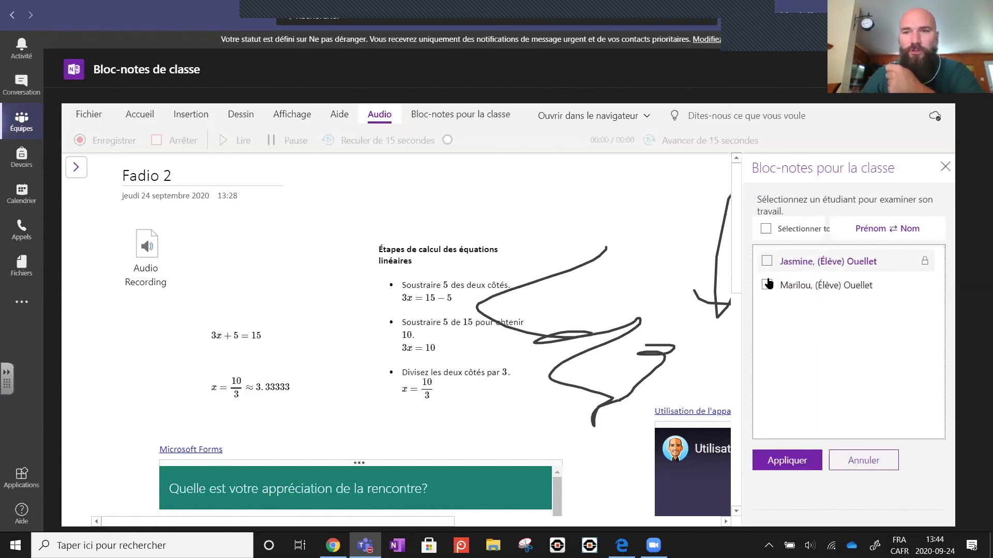
{"action": "left_click", "coordinate": [767, 285]}
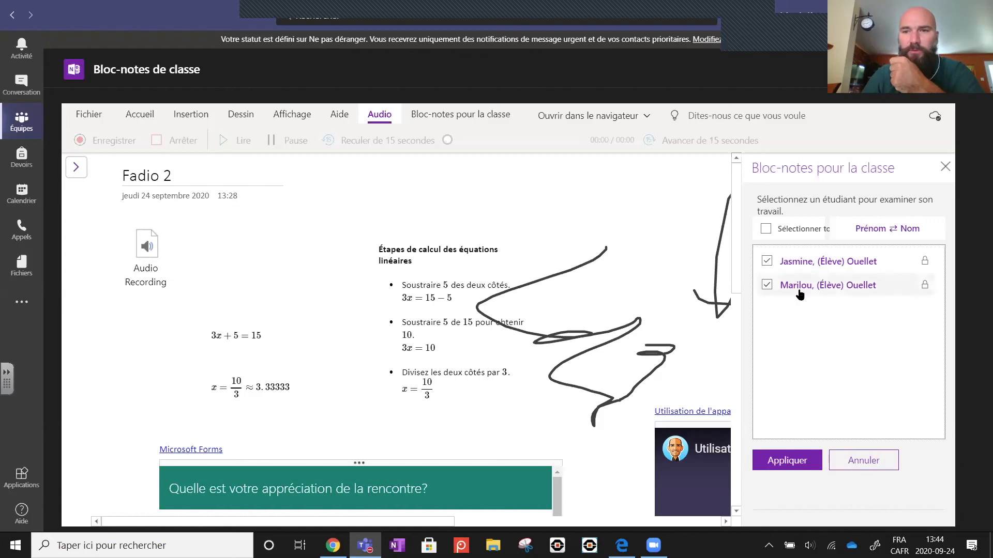
{"action": "left_click", "coordinate": [767, 284]}
{"action": "left_click", "coordinate": [766, 262]}
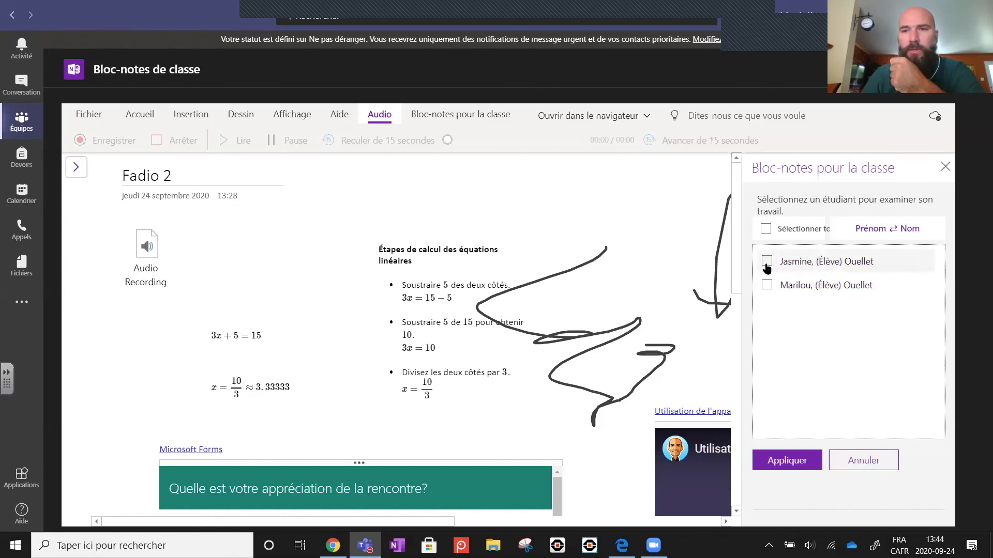
{"action": "left_click", "coordinate": [946, 169]}
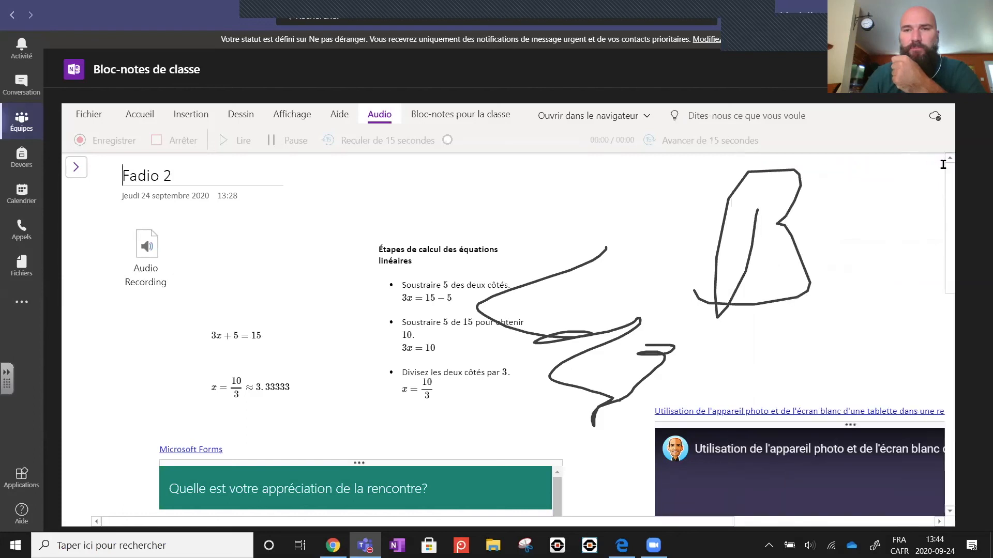
Step: Add and save a student section named Fadio in the class notebook management settings, and return to the notebook
{"action": "left_click", "coordinate": [450, 115]}
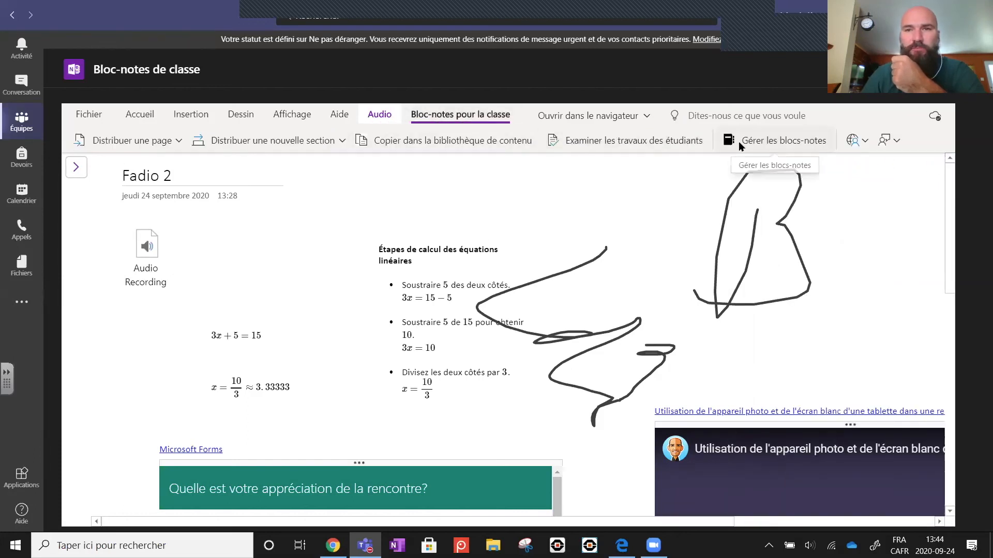
{"action": "left_click", "coordinate": [784, 143]}
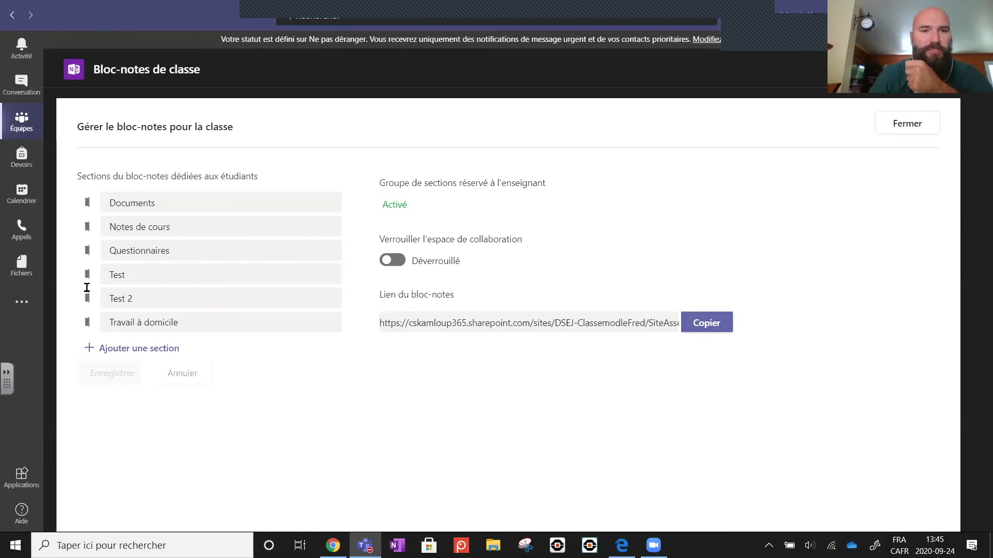
{"action": "left_click", "coordinate": [118, 348]}
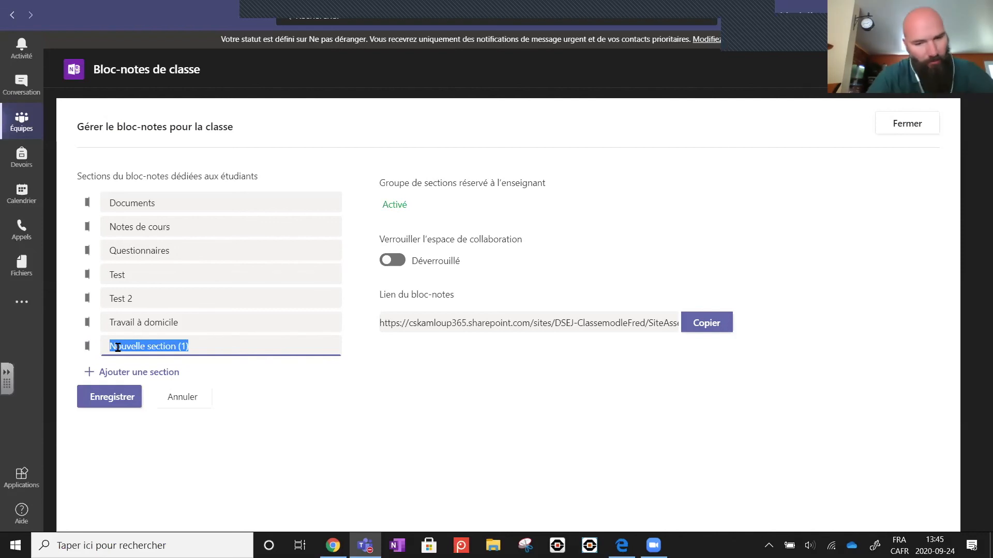
{"action": "type", "text": "Fadio"}
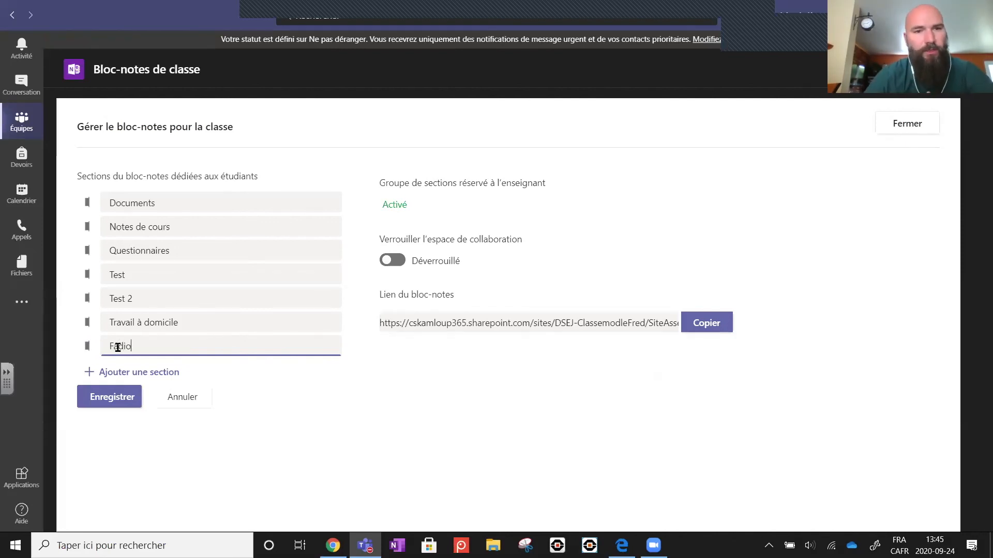
{"action": "left_click", "coordinate": [103, 401]}
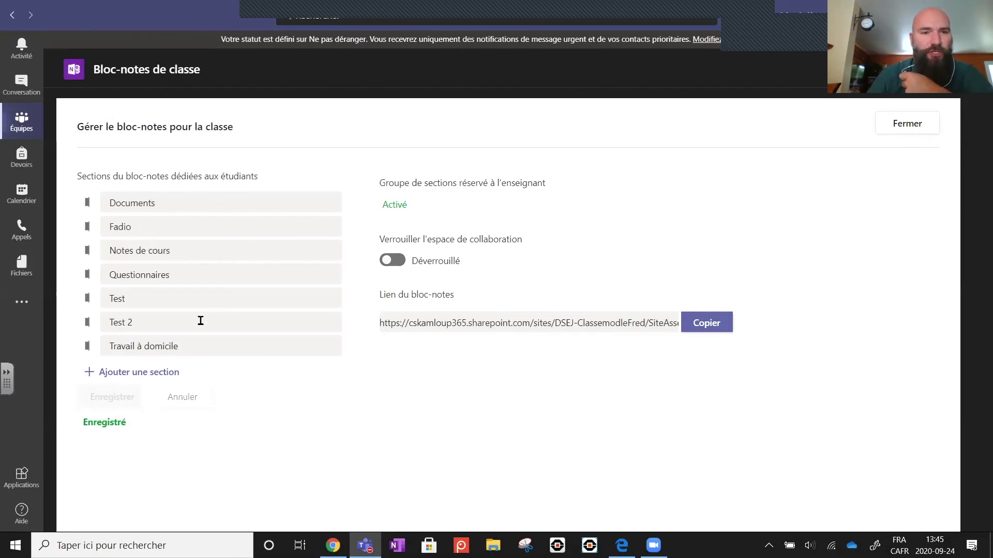
{"action": "left_click", "coordinate": [189, 255]}
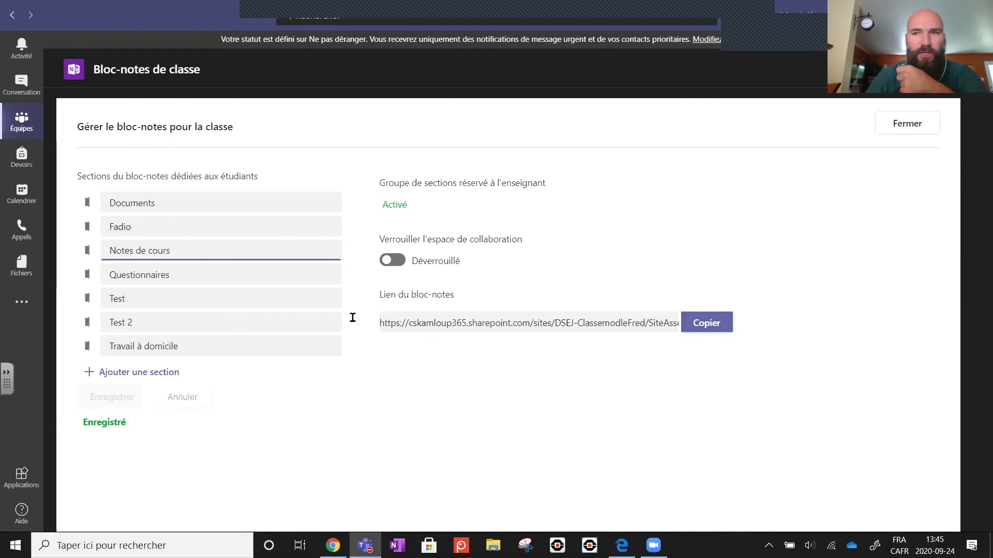
{"action": "left_click", "coordinate": [910, 126]}
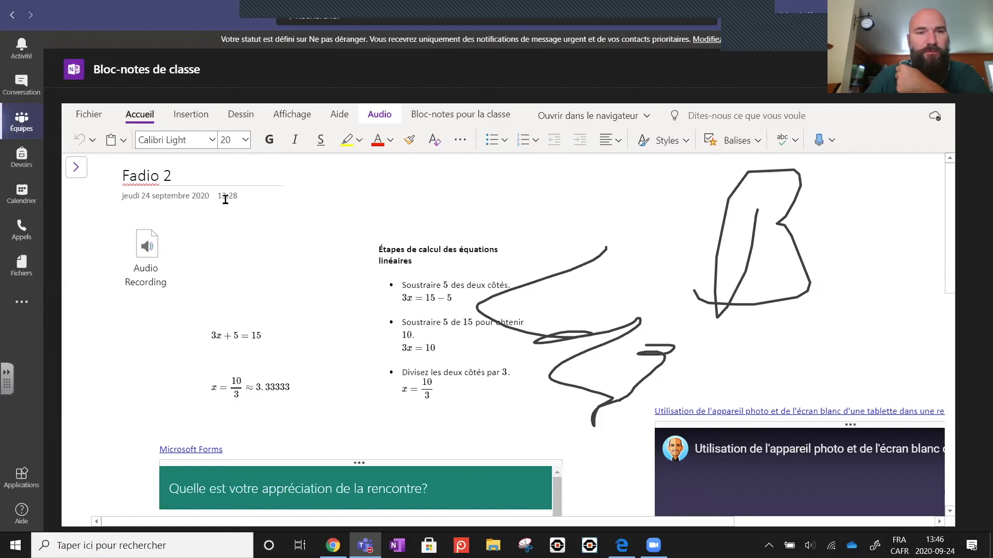
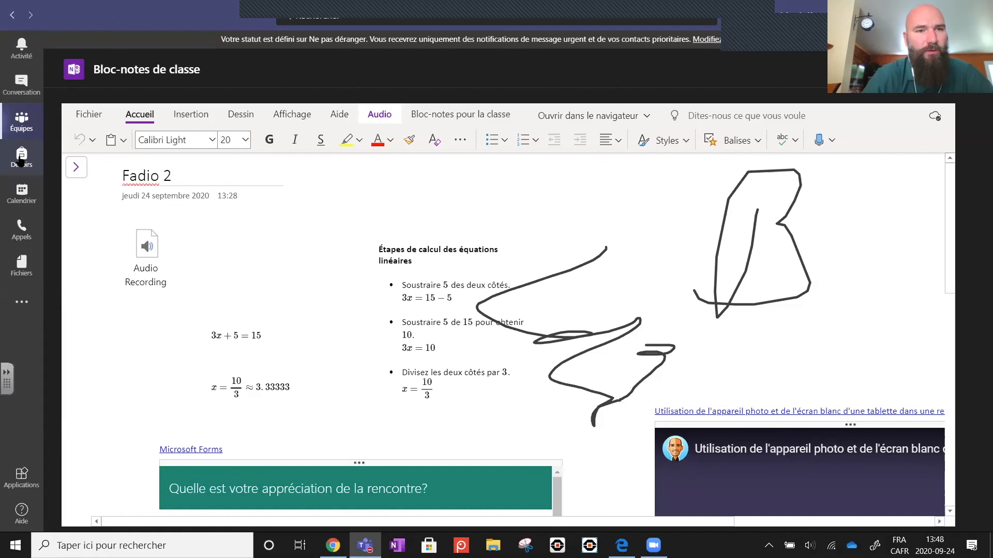
Step: Open the assignments of the DSEJ model class and collapse the Attribuée group
{"action": "left_click", "coordinate": [21, 160]}
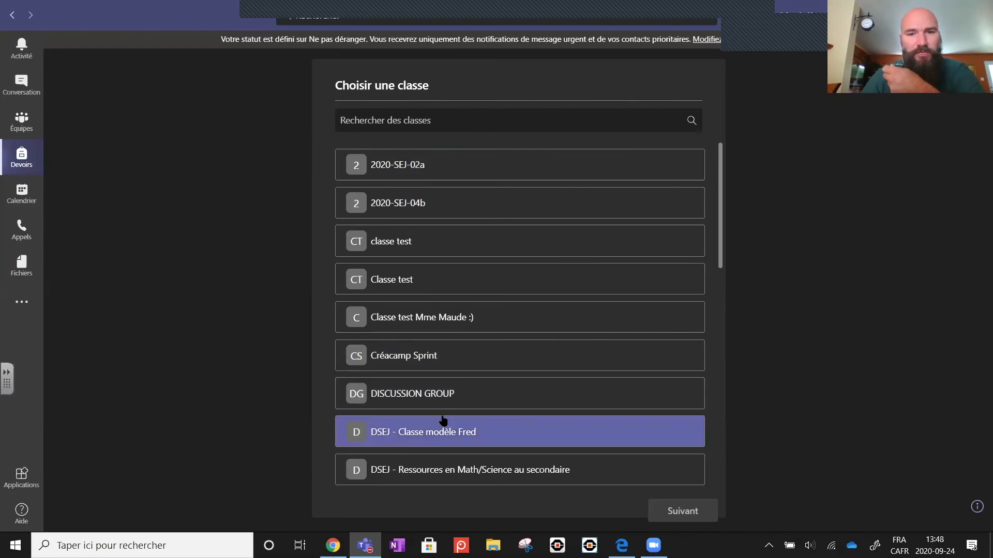
{"action": "scroll", "coordinate": [475, 401], "scroll_direction": "down", "scroll_amount": 2}
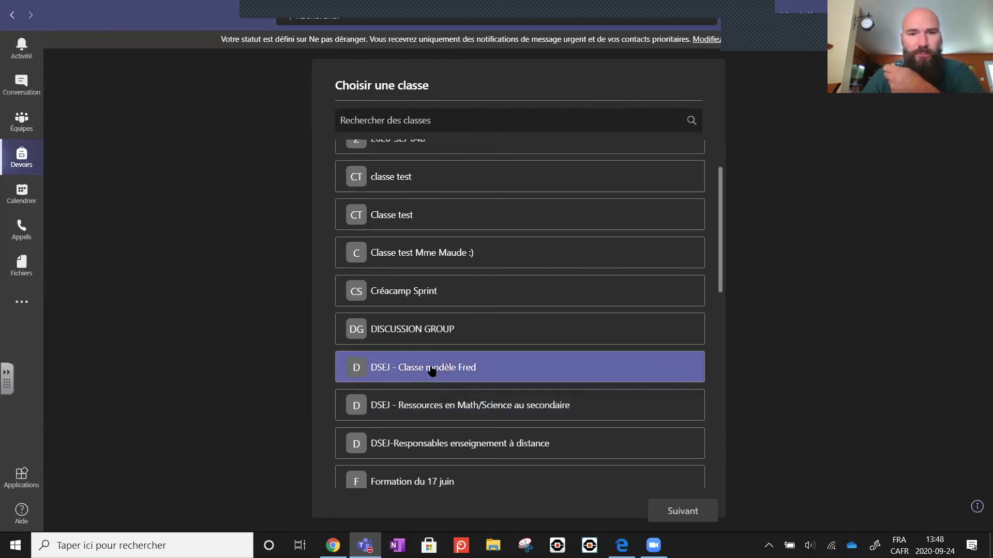
{"action": "left_click", "coordinate": [431, 371]}
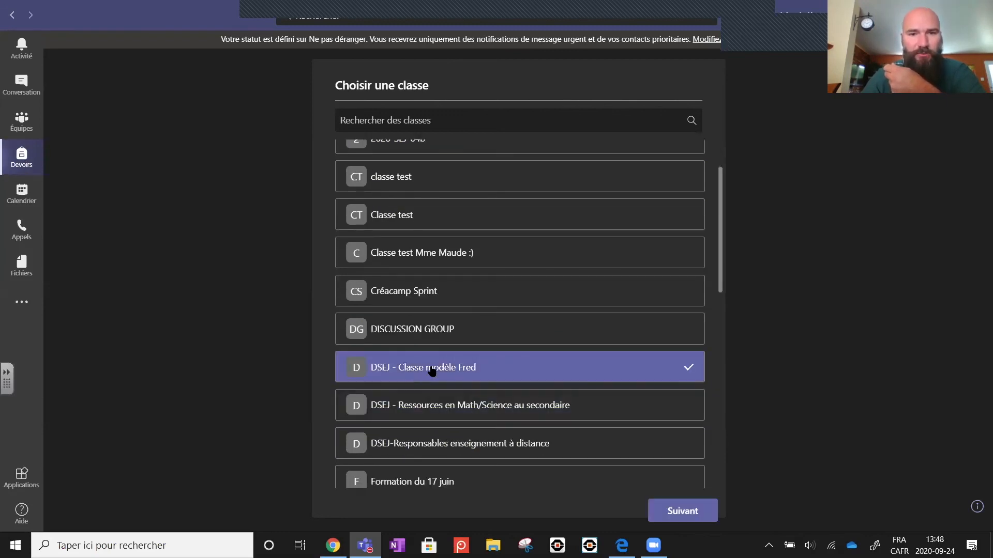
{"action": "left_click", "coordinate": [675, 509]}
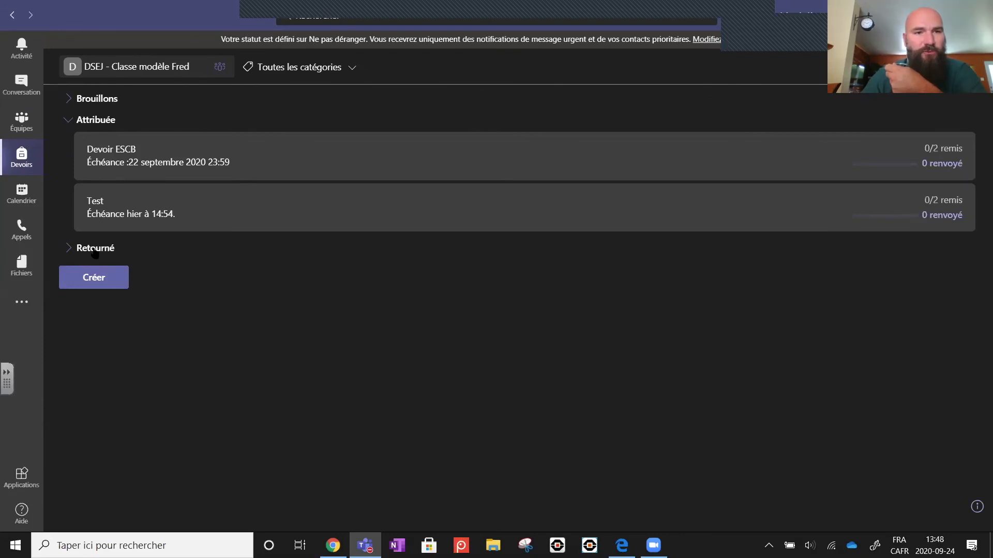
{"action": "left_click", "coordinate": [80, 122]}
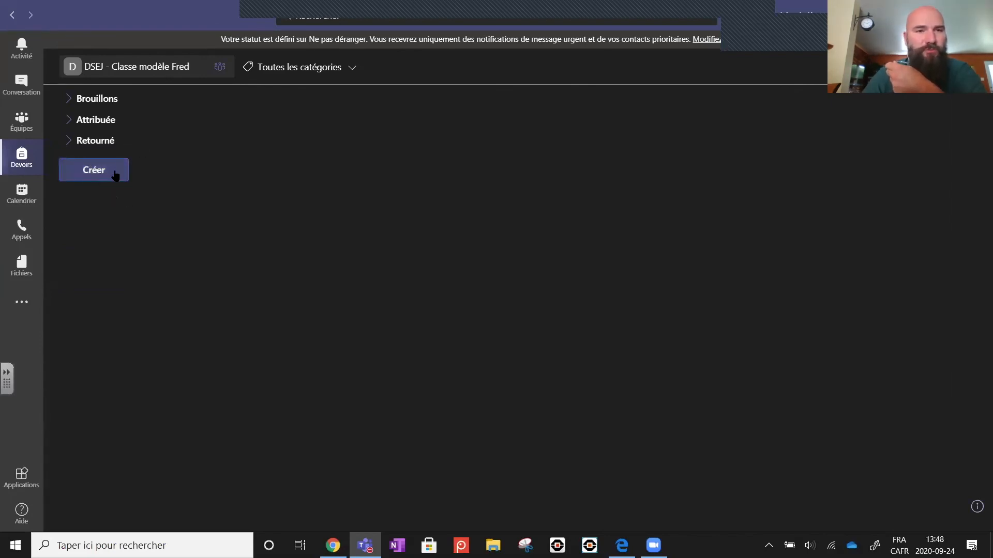
Step: Create a new assignment titled "Fadio 24 sept" with the instructions "Faire la page suivante."
{"action": "left_click", "coordinate": [91, 173]}
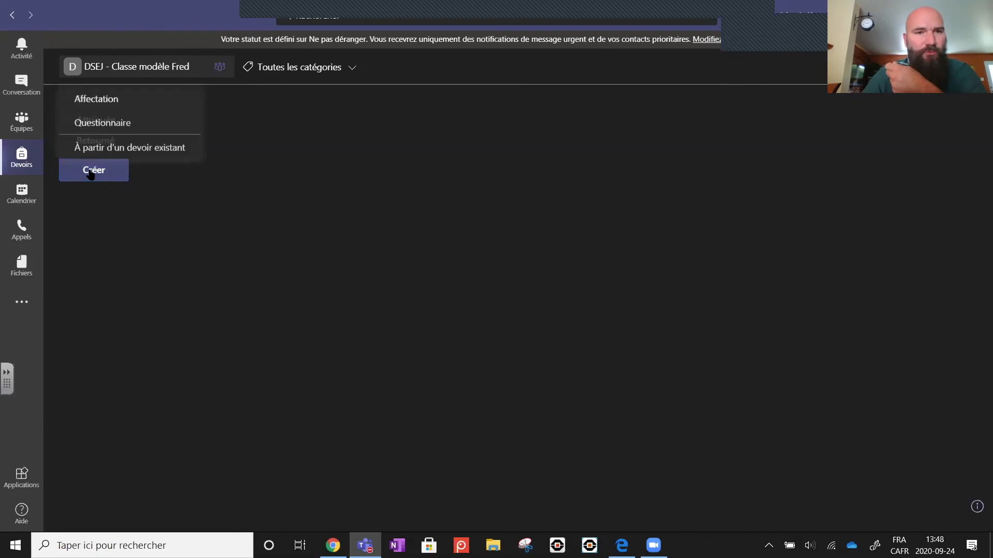
{"action": "left_click", "coordinate": [100, 103]}
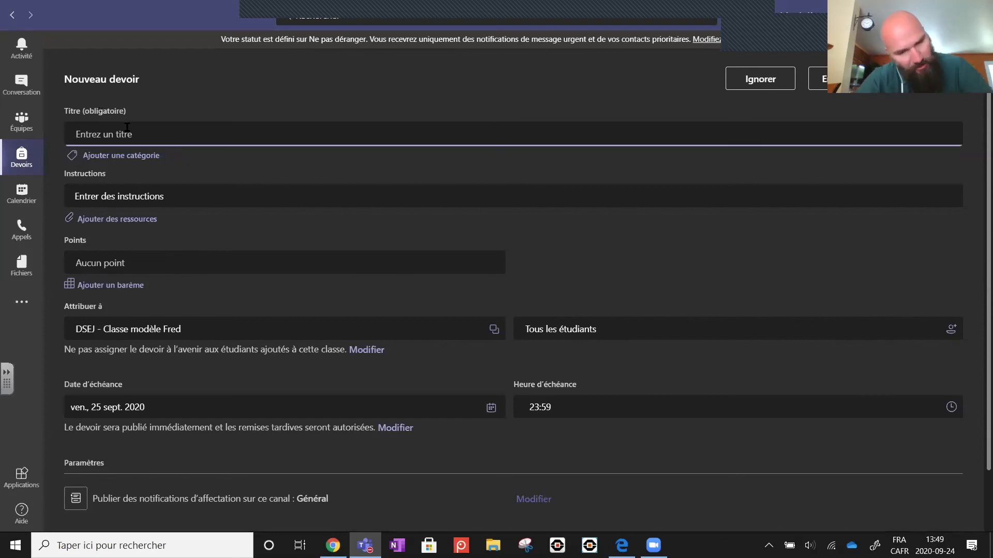
{"action": "type", "text": "Fadio 24 sept"}
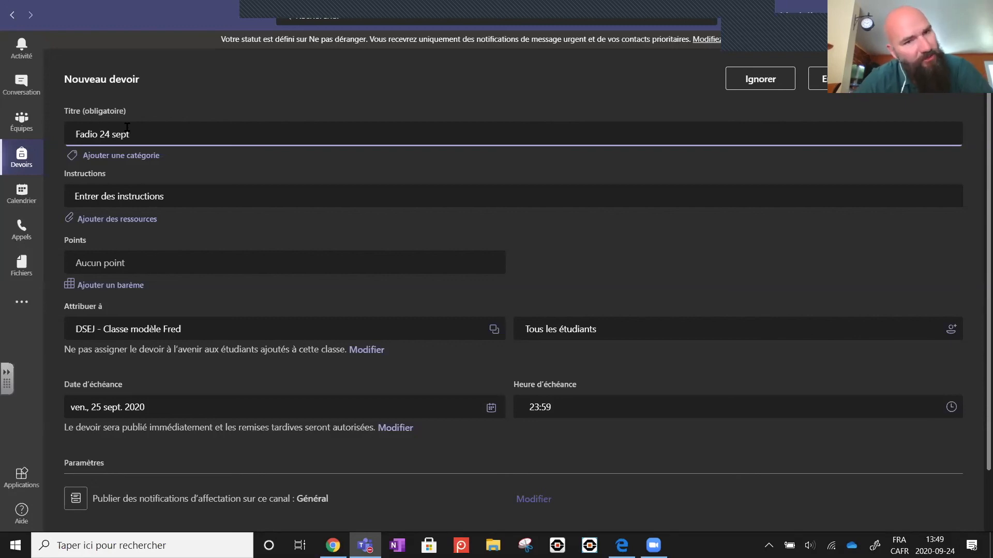
{"action": "left_click", "coordinate": [169, 199]}
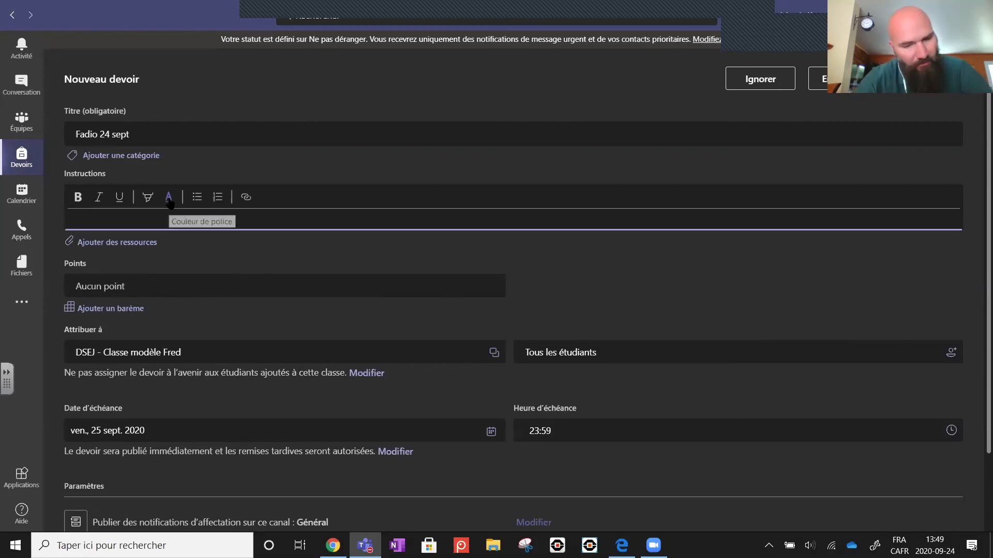
{"action": "type", "text": "Faire la page suivante."}
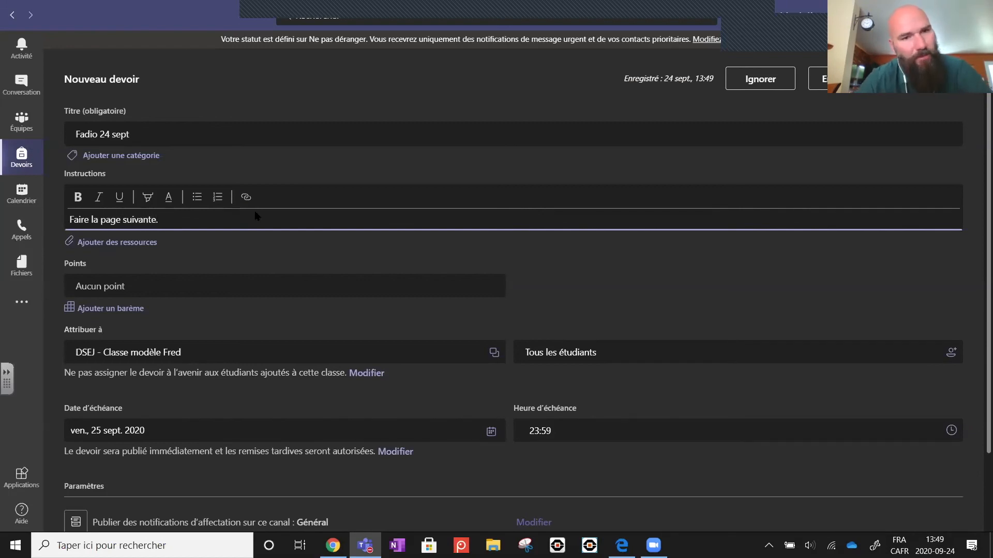
{"action": "left_click", "coordinate": [280, 150]}
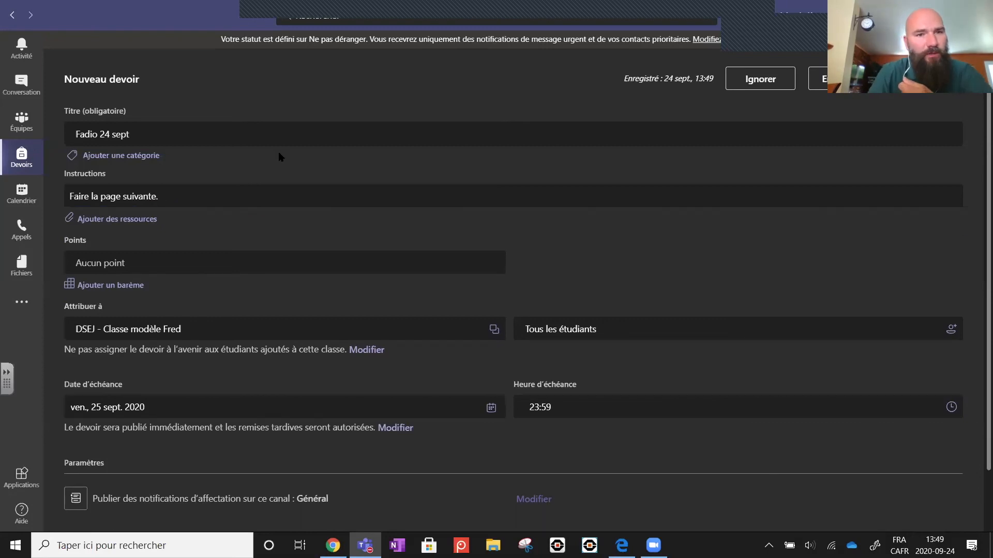
Step: Start adding a resource to the assignment, and look through the OneDrive folders and the option to upload from the device
{"action": "left_click", "coordinate": [103, 220]}
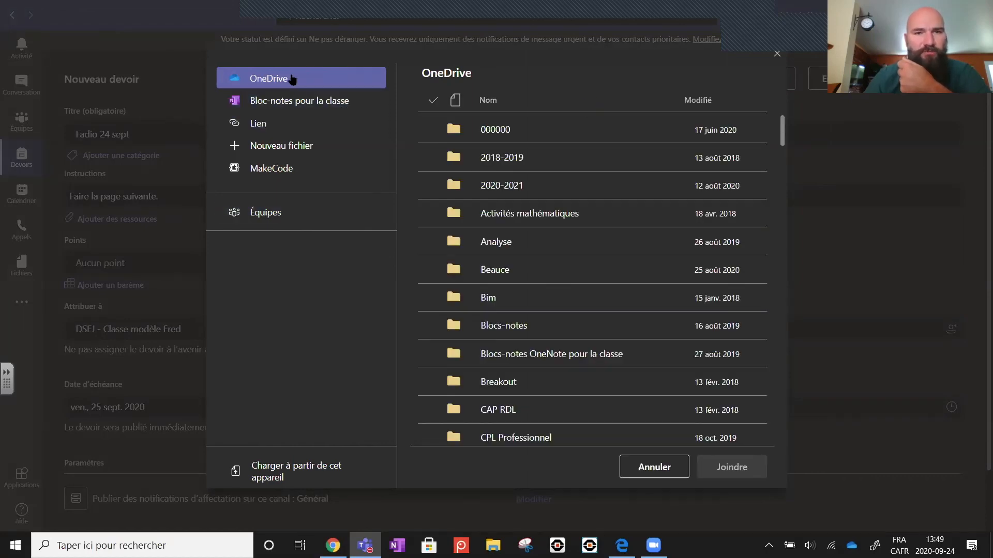
{"action": "scroll", "coordinate": [571, 215], "scroll_direction": "down", "scroll_amount": 5}
{"action": "scroll", "coordinate": [564, 230], "scroll_direction": "up", "scroll_amount": 5}
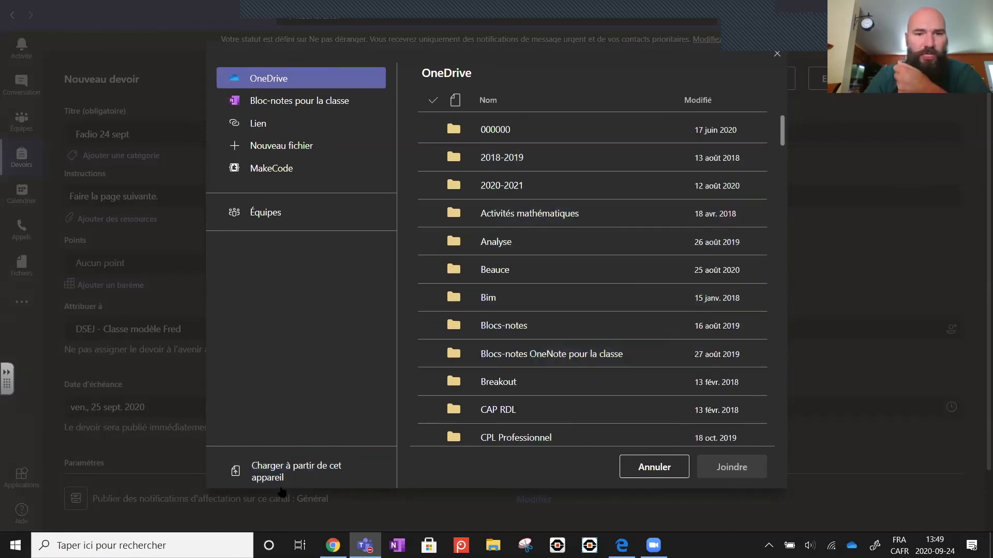
{"action": "left_click", "coordinate": [257, 477]}
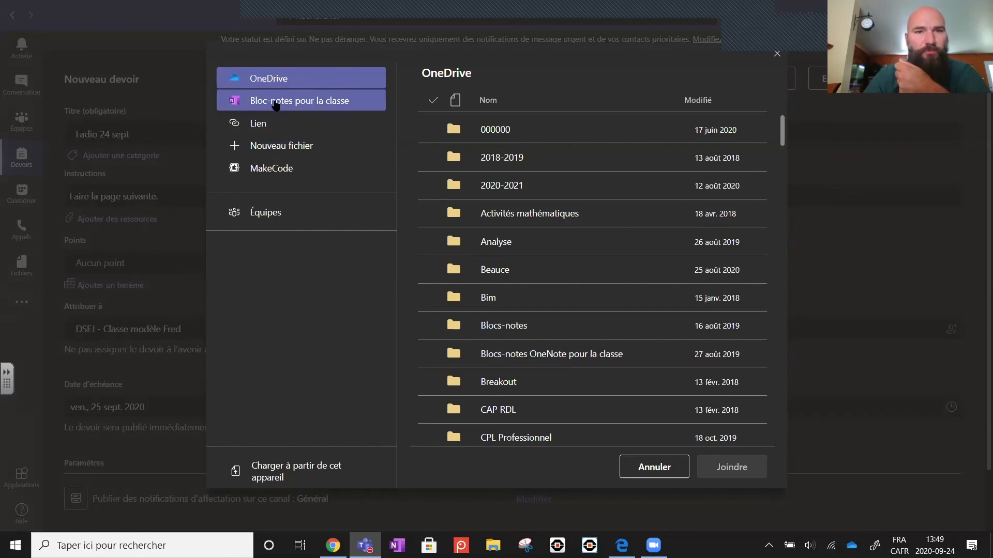
Step: Browse the class notebook's _Bibliothèque de contenu, checking the Fadio and Français sections and returning to the section list
{"action": "left_click", "coordinate": [276, 103]}
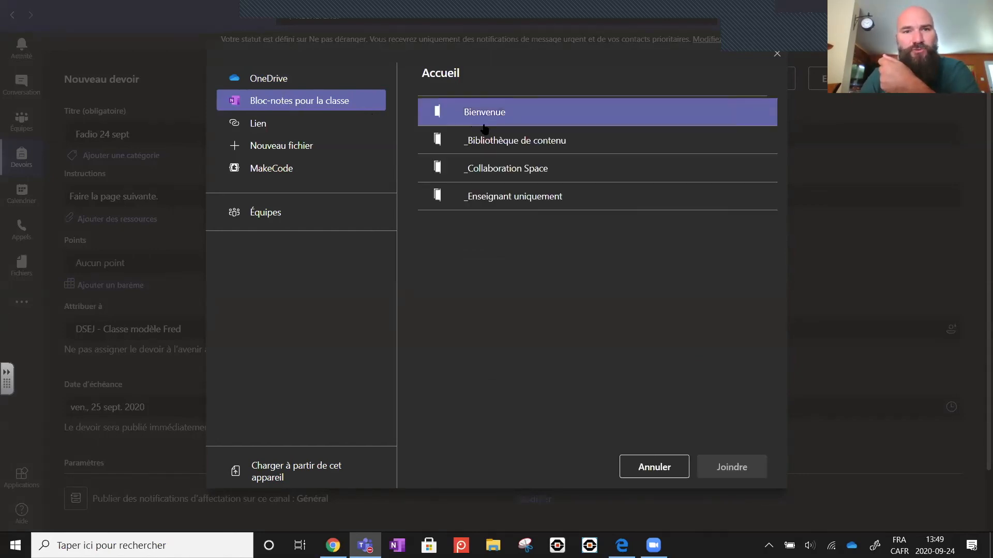
{"action": "left_click", "coordinate": [518, 141]}
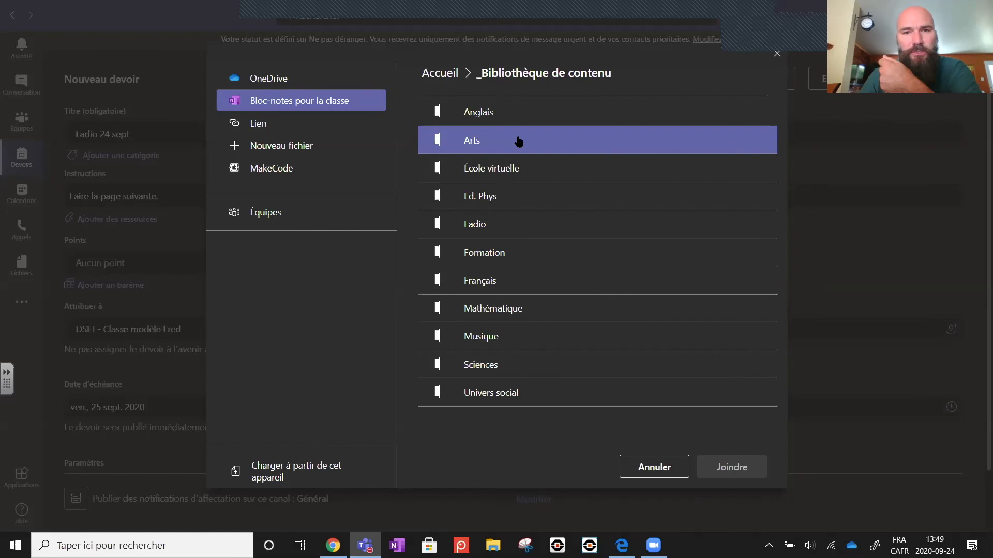
{"action": "left_click", "coordinate": [476, 223]}
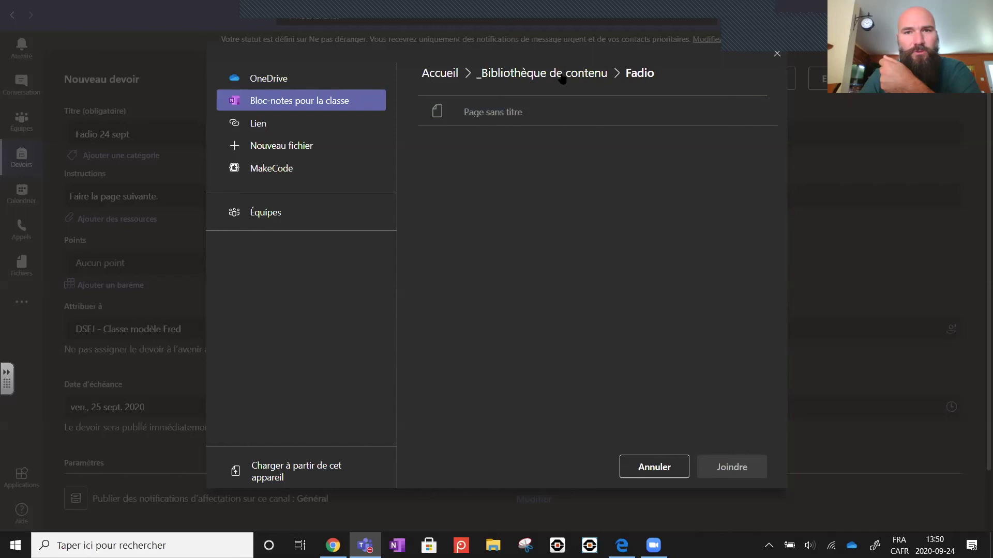
{"action": "left_click", "coordinate": [538, 79]}
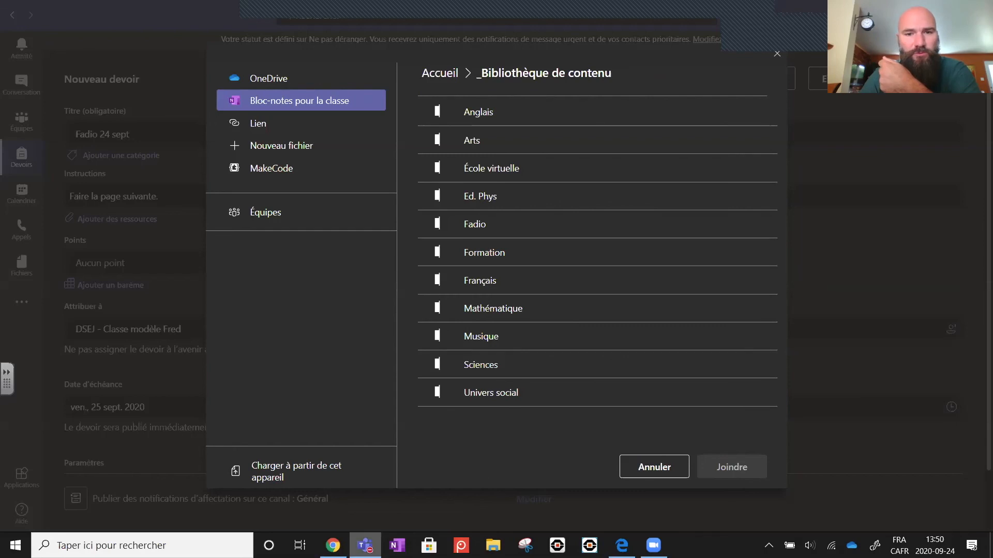
{"action": "mouse_move", "coordinate": [365, 546]}
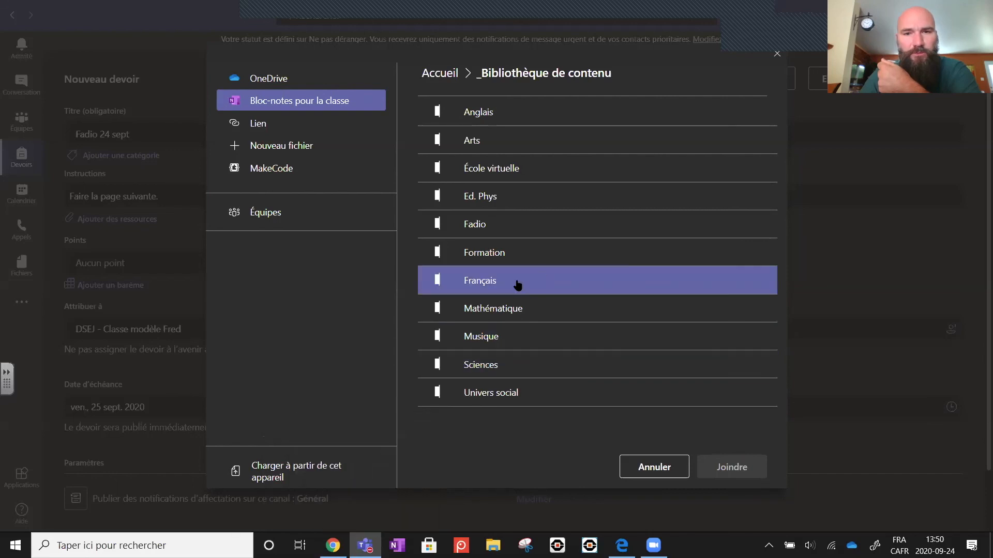
{"action": "left_click", "coordinate": [491, 282]}
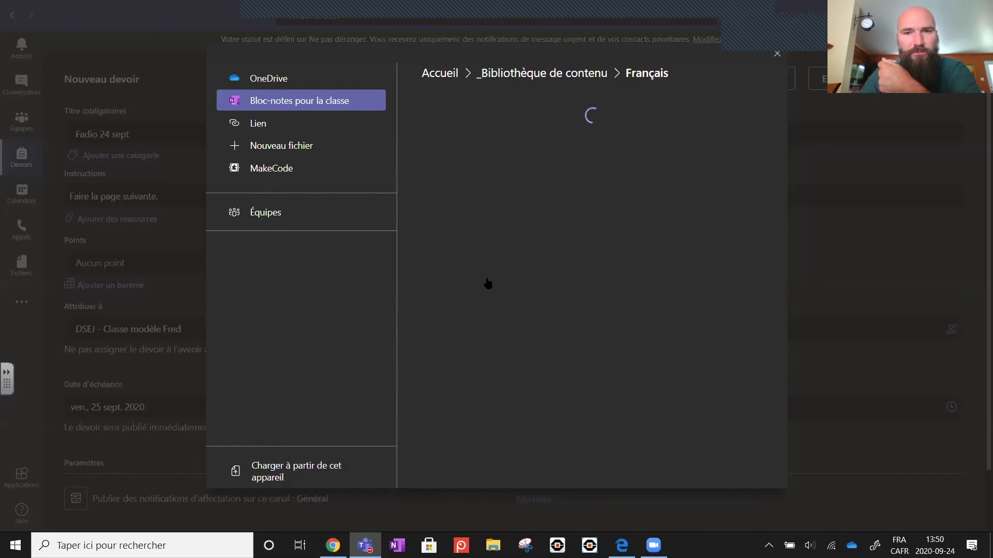
{"action": "left_click", "coordinate": [526, 74]}
Step: Attach the page "Fadio 24 sept" from the Mathématique section of the content library to the assignment
{"action": "left_click", "coordinate": [499, 315]}
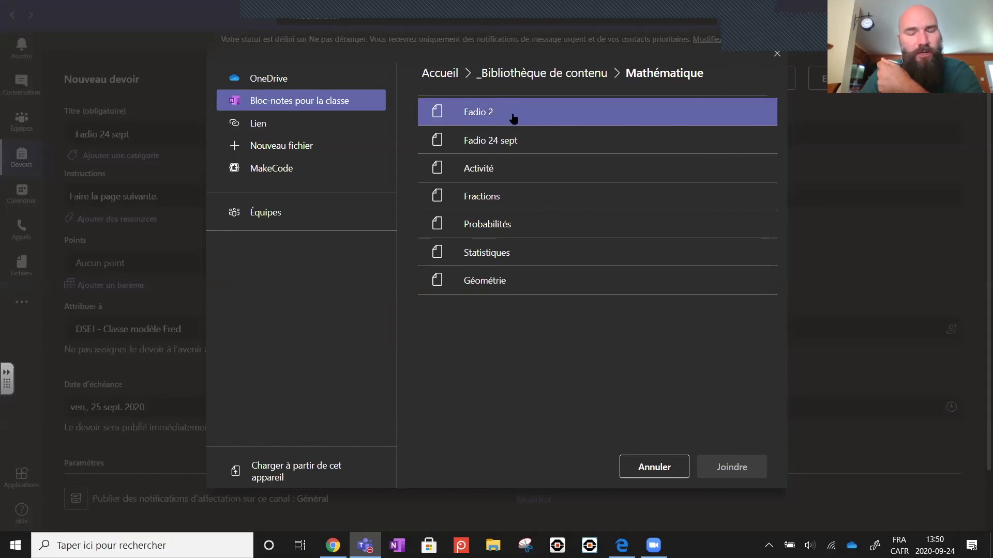
{"action": "left_click", "coordinate": [490, 141]}
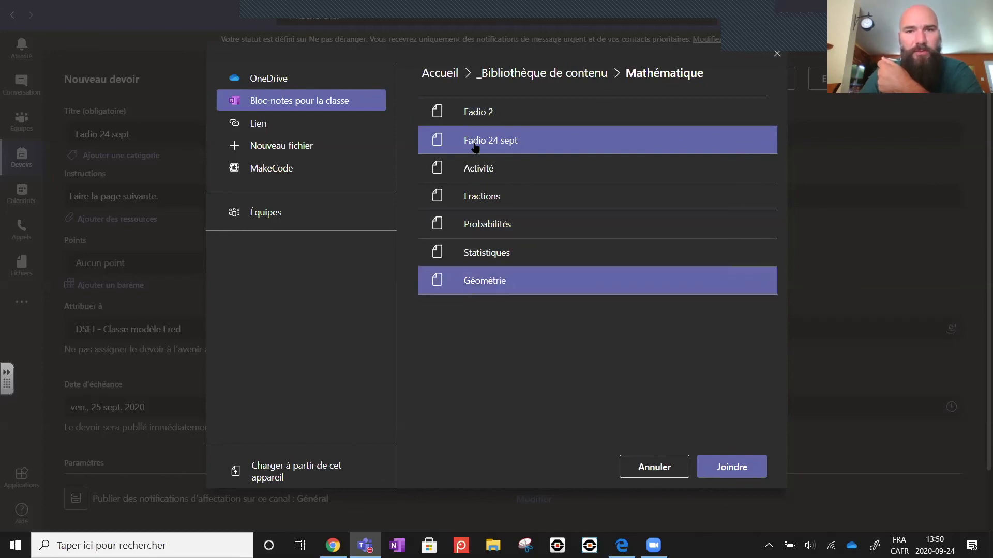
{"action": "left_click", "coordinate": [723, 468]}
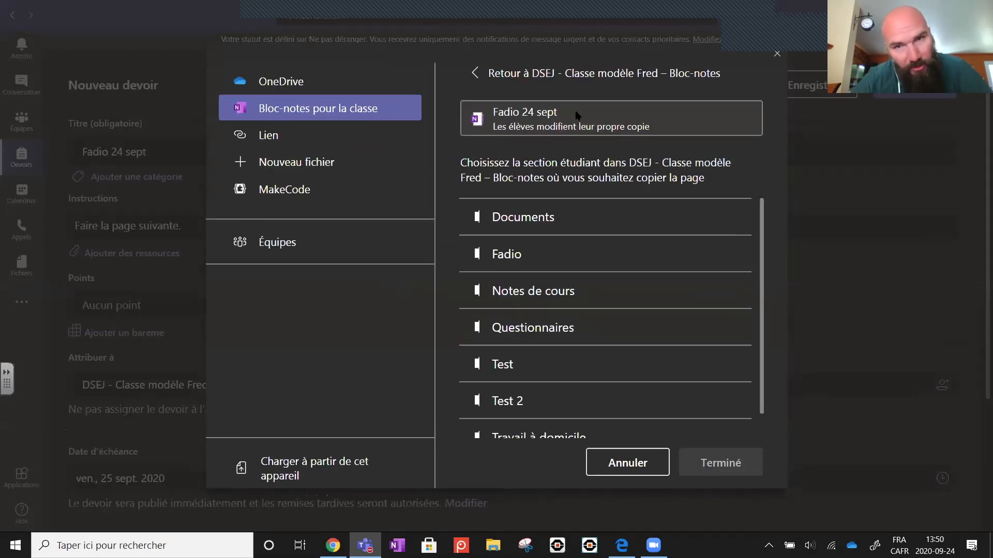
Step: Enlarge the display, choose Fadio as the student section where the page is copied, and finish adding the resource
{"action": "key", "text": "ctrl+equal"}
{"action": "key", "text": "ctrl+equal"}
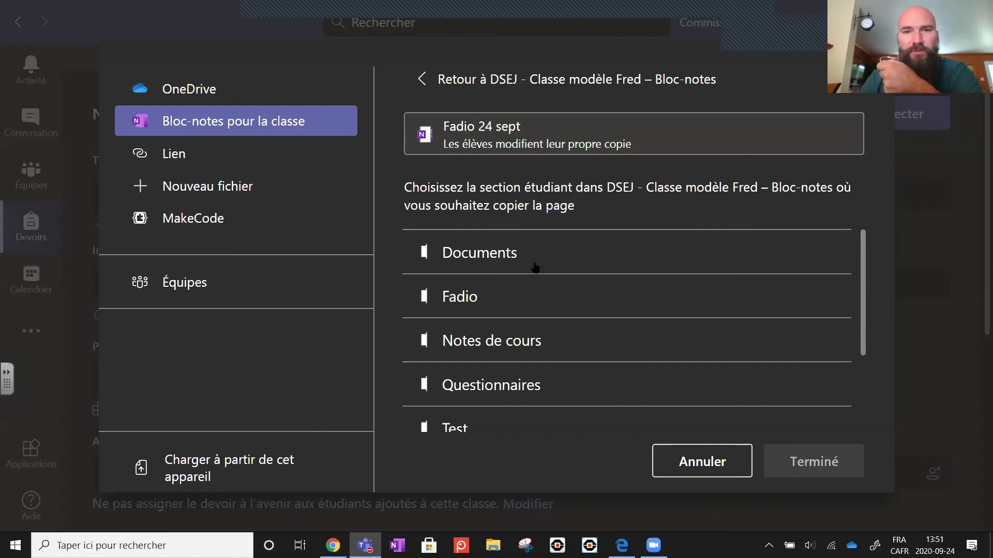
{"action": "scroll", "coordinate": [557, 285], "scroll_direction": "down", "scroll_amount": 1}
{"action": "scroll", "coordinate": [497, 312], "scroll_direction": "up", "scroll_amount": 1}
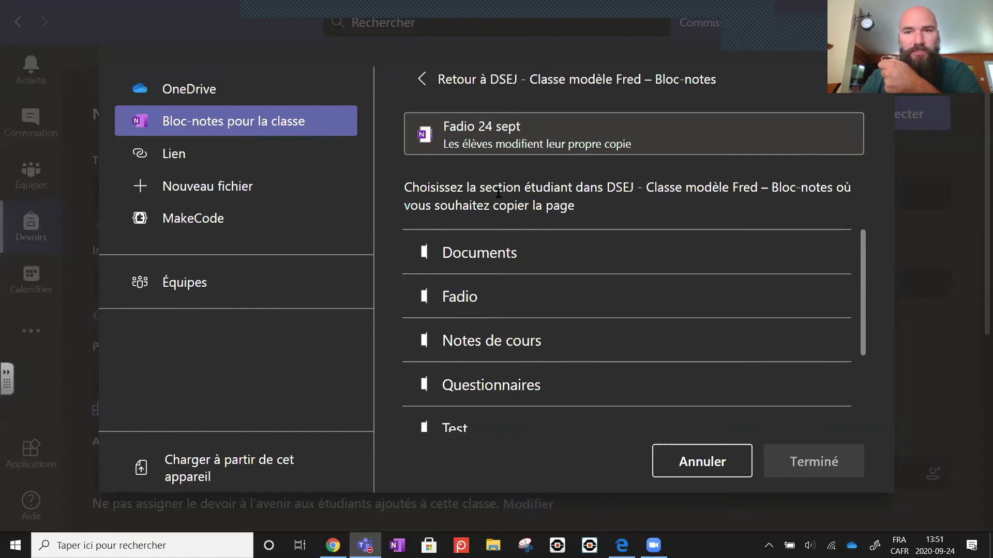
{"action": "left_click", "coordinate": [462, 298]}
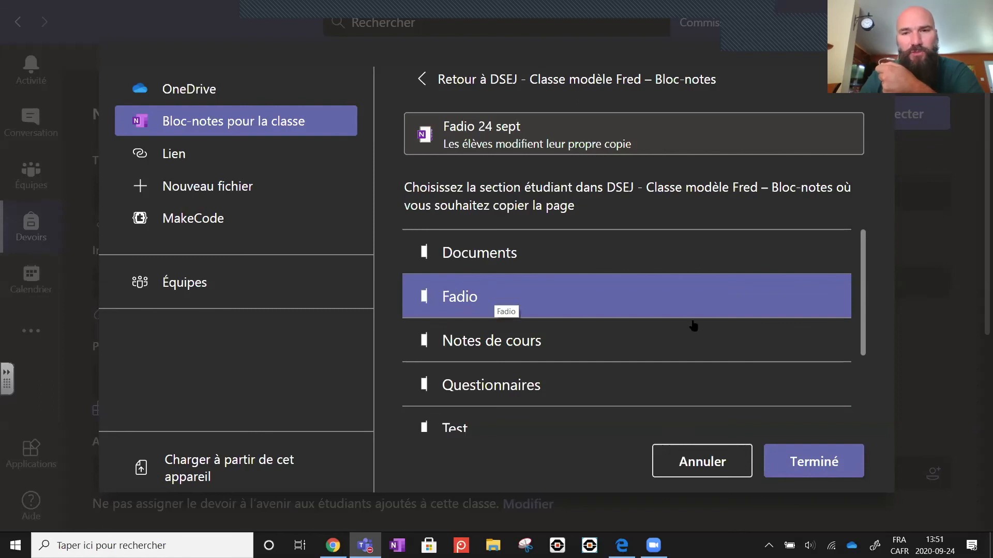
{"action": "left_click", "coordinate": [806, 467]}
Step: Check the remaining assignment settings, assign "Fadio 24 sept" to the class, and expand the Attribuée group
{"action": "scroll", "coordinate": [433, 328], "scroll_direction": "down", "scroll_amount": 4}
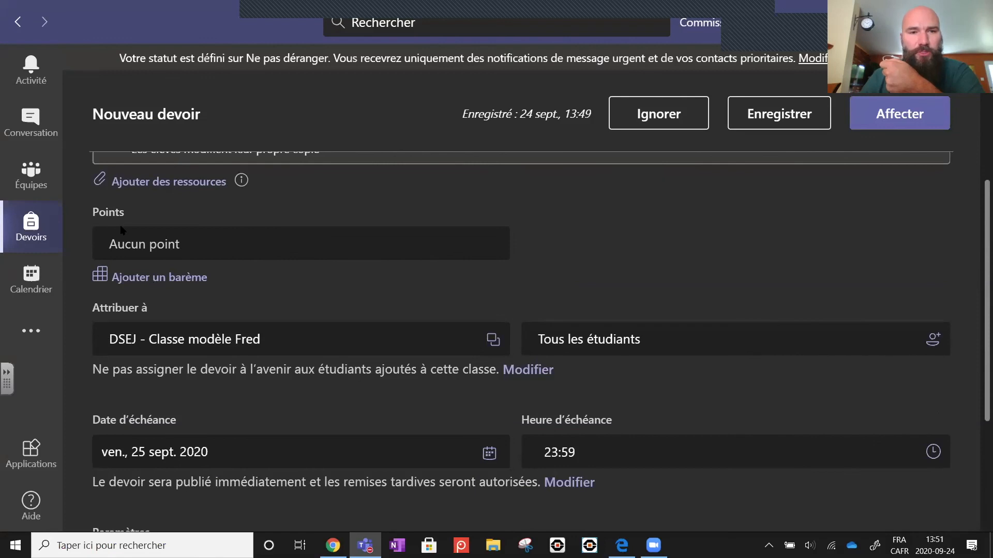
{"action": "scroll", "coordinate": [243, 371], "scroll_direction": "down", "scroll_amount": 1}
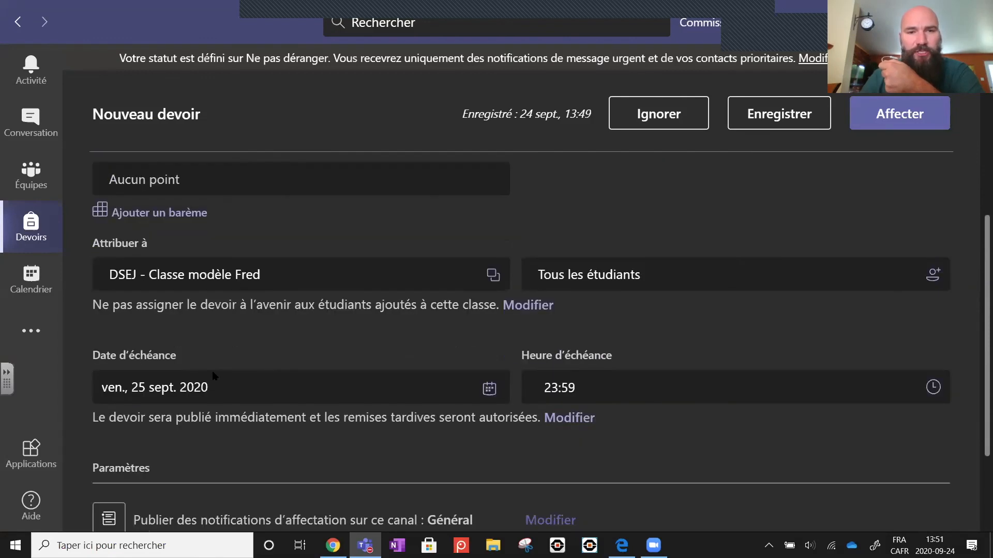
{"action": "scroll", "coordinate": [464, 411], "scroll_direction": "down", "scroll_amount": 1}
{"action": "scroll", "coordinate": [464, 411], "scroll_direction": "up", "scroll_amount": 1}
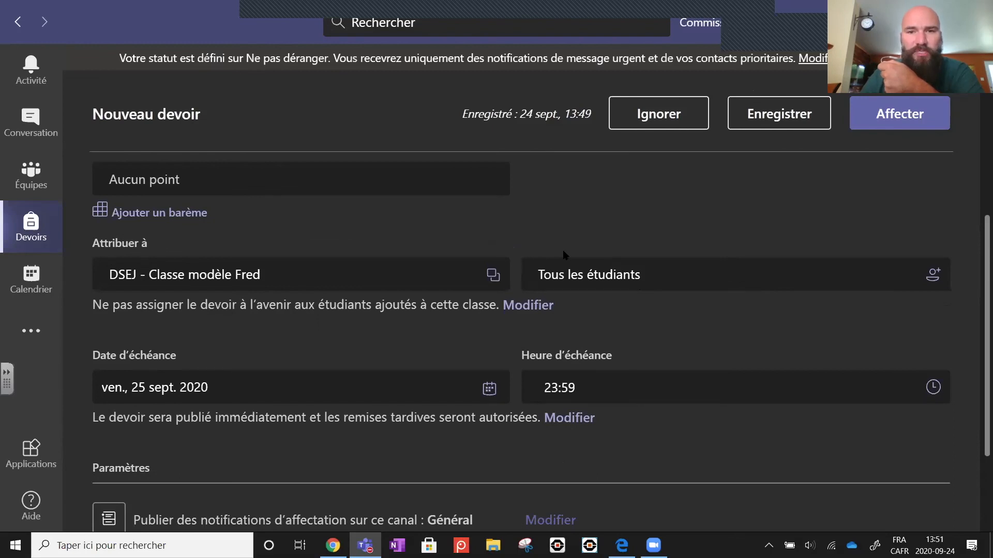
{"action": "scroll", "coordinate": [644, 289], "scroll_direction": "up", "scroll_amount": 1}
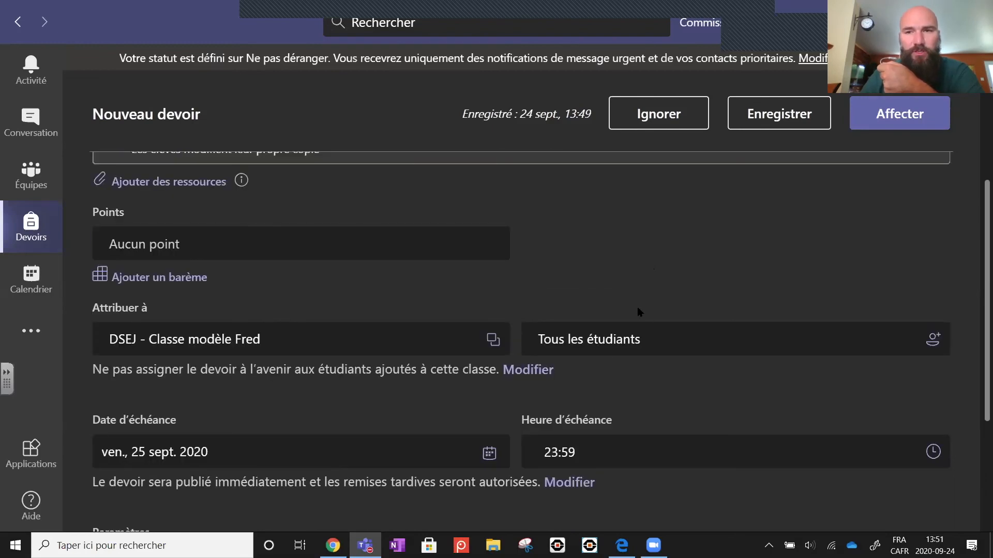
{"action": "left_click", "coordinate": [900, 113]}
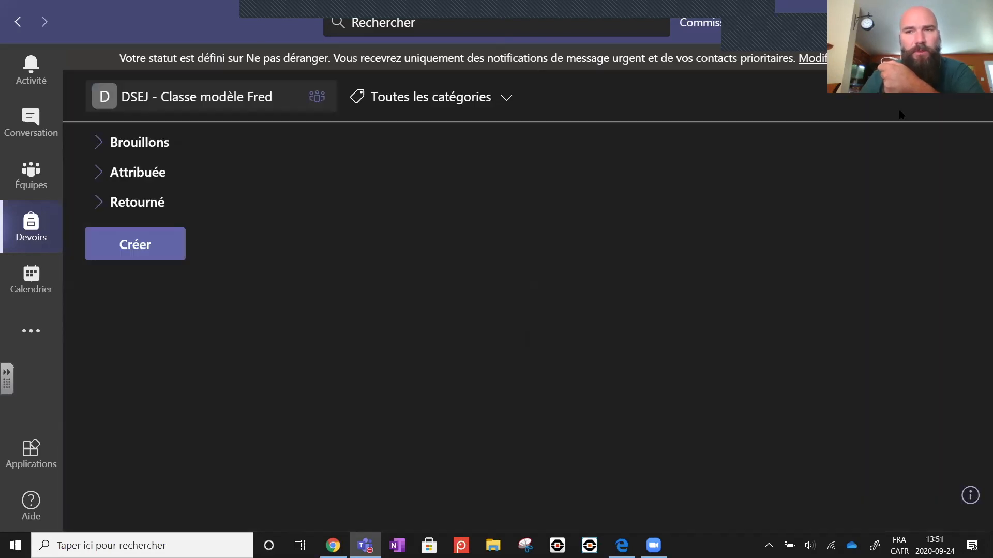
{"action": "left_click", "coordinate": [105, 174]}
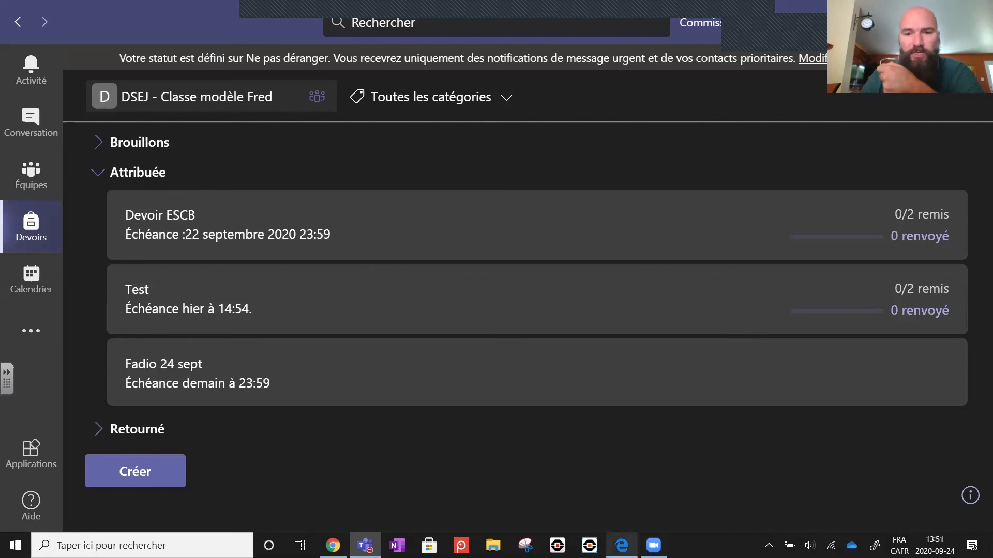
Step: Switch to the student's Office 365 home page in Edge and open Teams from there
{"action": "mouse_move", "coordinate": [622, 546]}
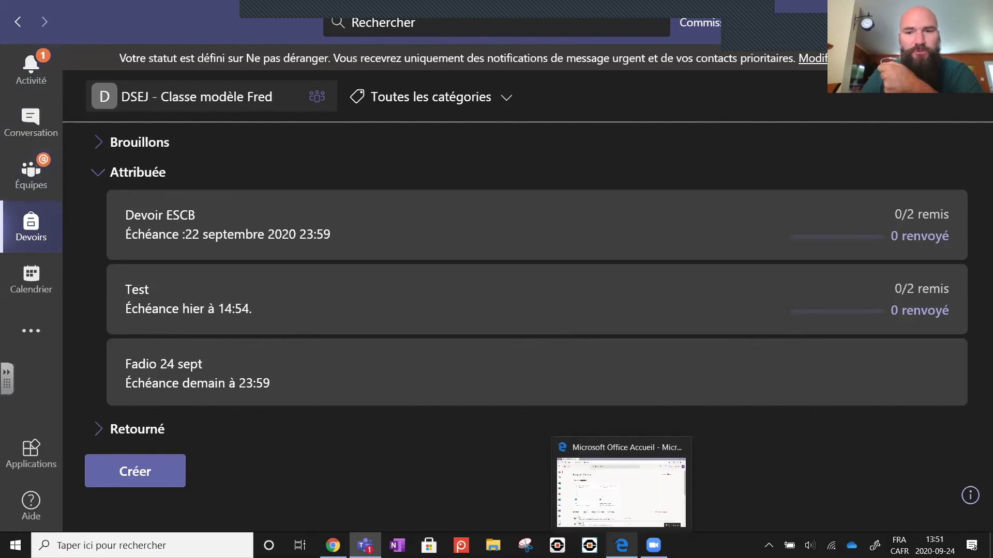
{"action": "left_click", "coordinate": [623, 481]}
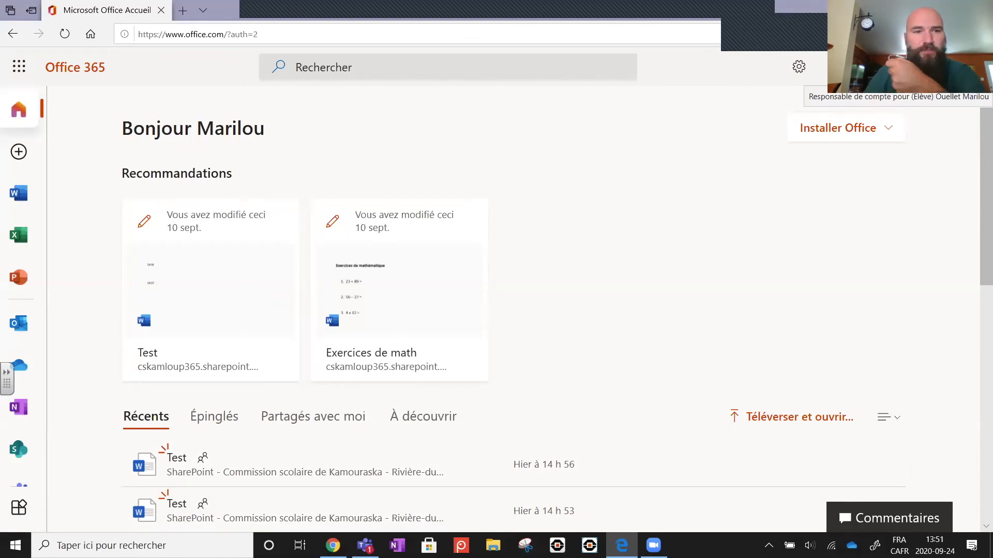
{"action": "scroll", "coordinate": [23, 408], "scroll_direction": "down", "scroll_amount": 2}
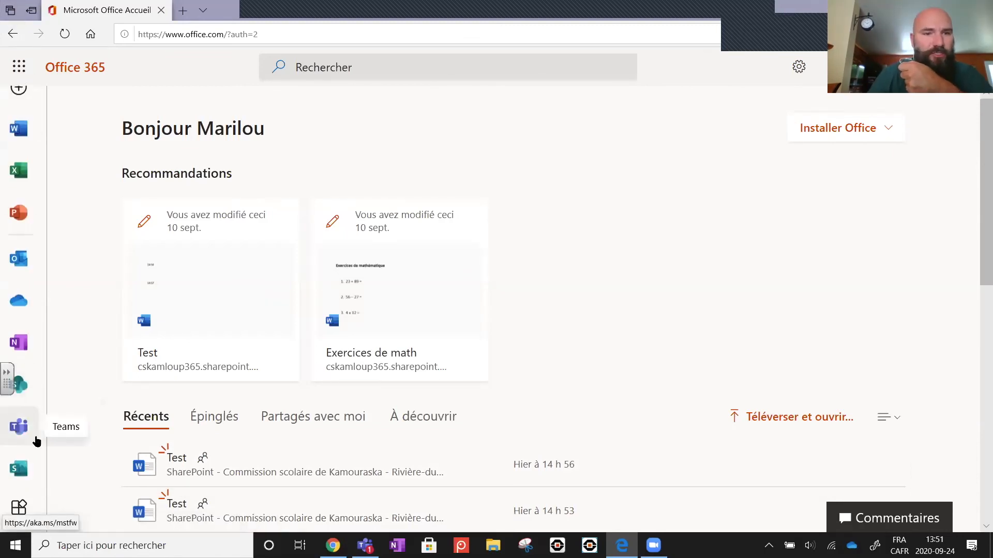
{"action": "left_click", "coordinate": [20, 430]}
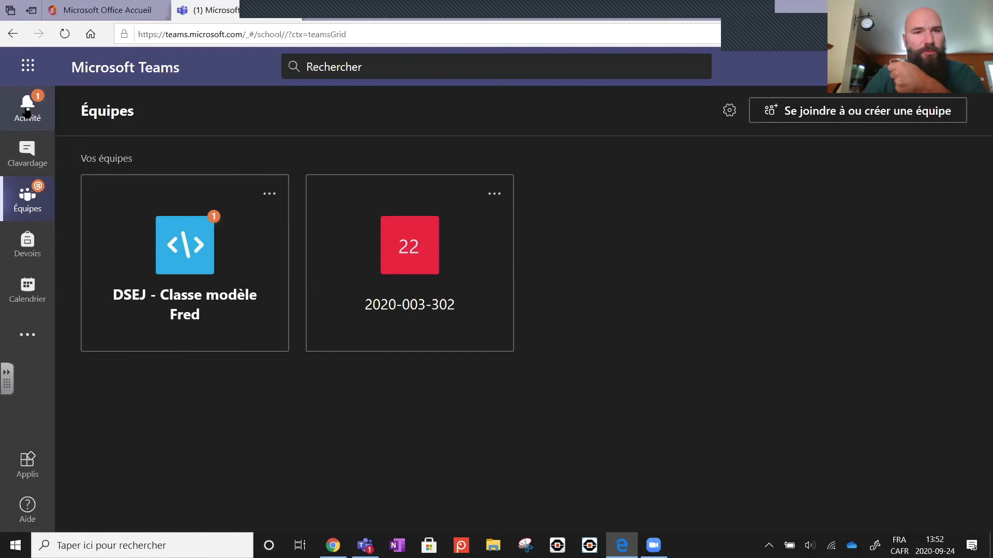
Step: Open the "Fadio 24 sept" assignment from the student's activity feed and expand it to full width
{"action": "left_click", "coordinate": [27, 112]}
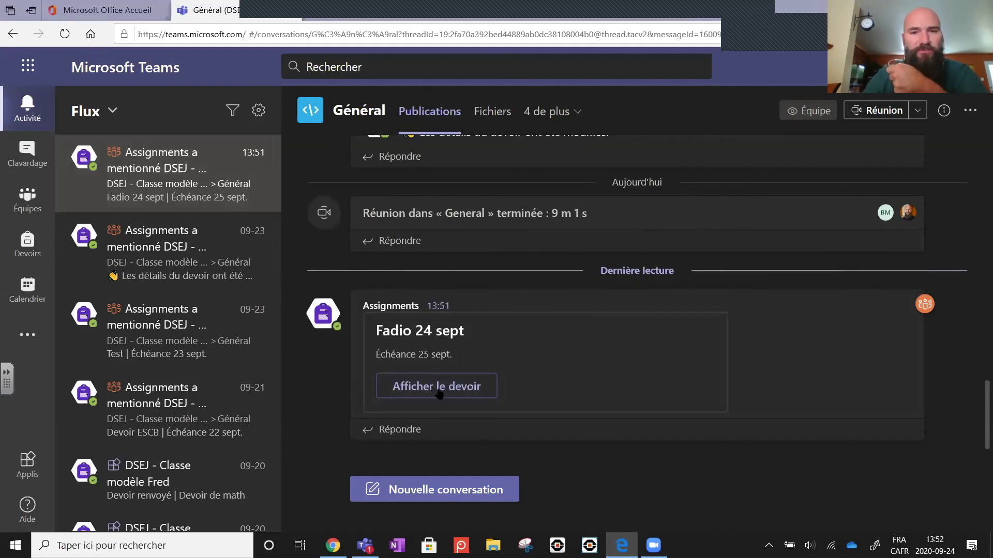
{"action": "left_click", "coordinate": [468, 389]}
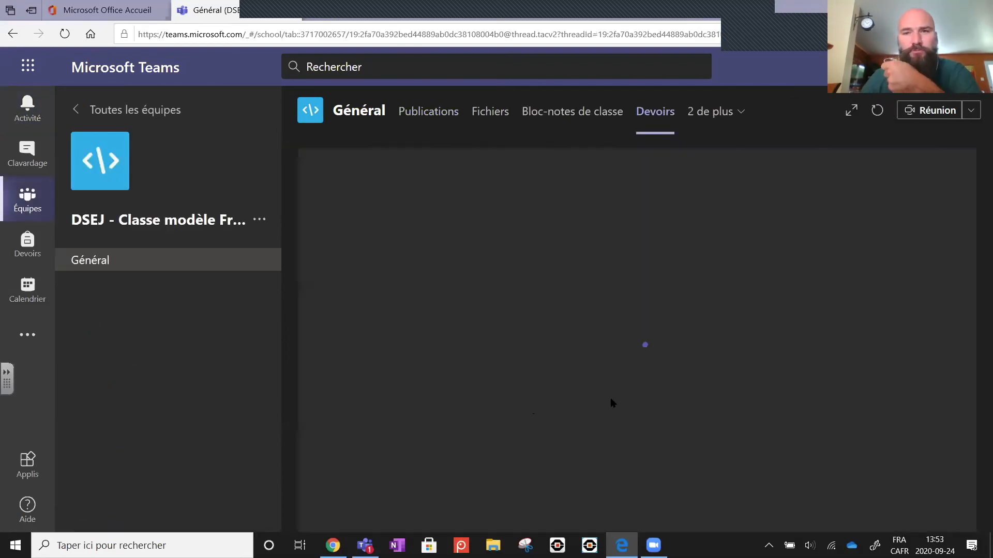
{"action": "left_click", "coordinate": [851, 111]}
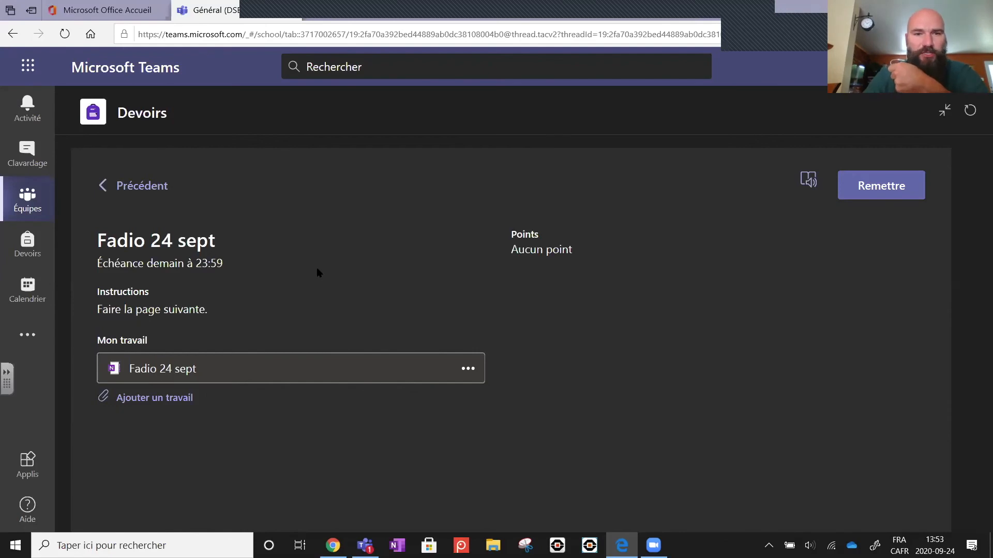
Step: Open the attached "Fadio 24 sept" page, scribble in green ink over the detective picture, and close the page
{"action": "left_click", "coordinate": [170, 369]}
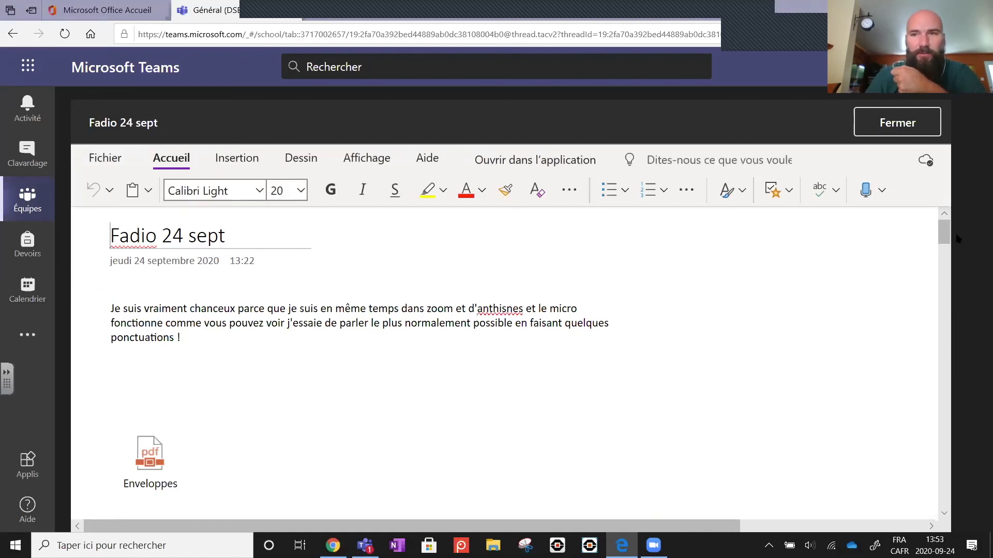
{"action": "mouse_move", "coordinate": [941, 236]}
{"action": "left_mouse_down"}
{"action": "mouse_move", "coordinate": [952, 336]}
{"action": "mouse_move", "coordinate": [950, 249]}
{"action": "left_mouse_up"}
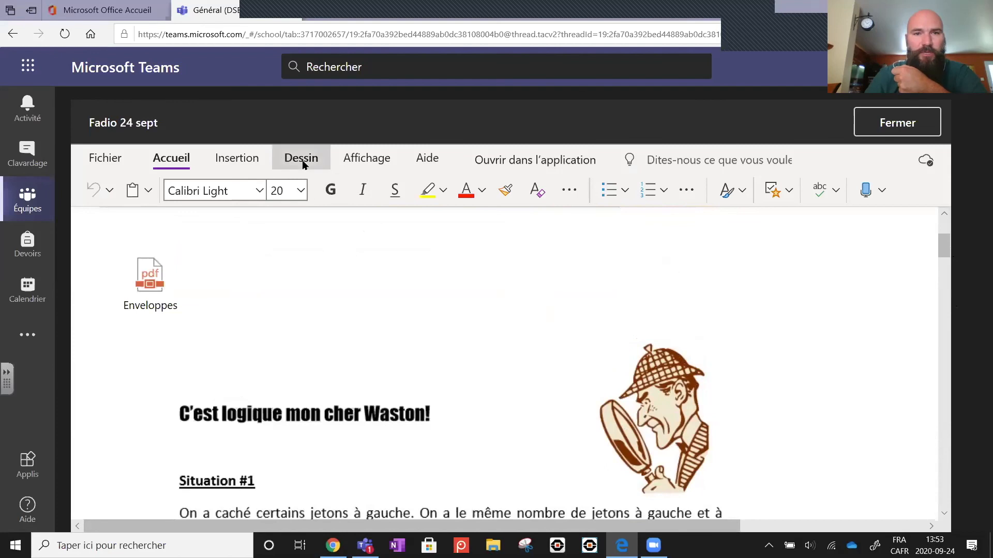
{"action": "left_click", "coordinate": [302, 161]}
{"action": "left_click", "coordinate": [327, 191]}
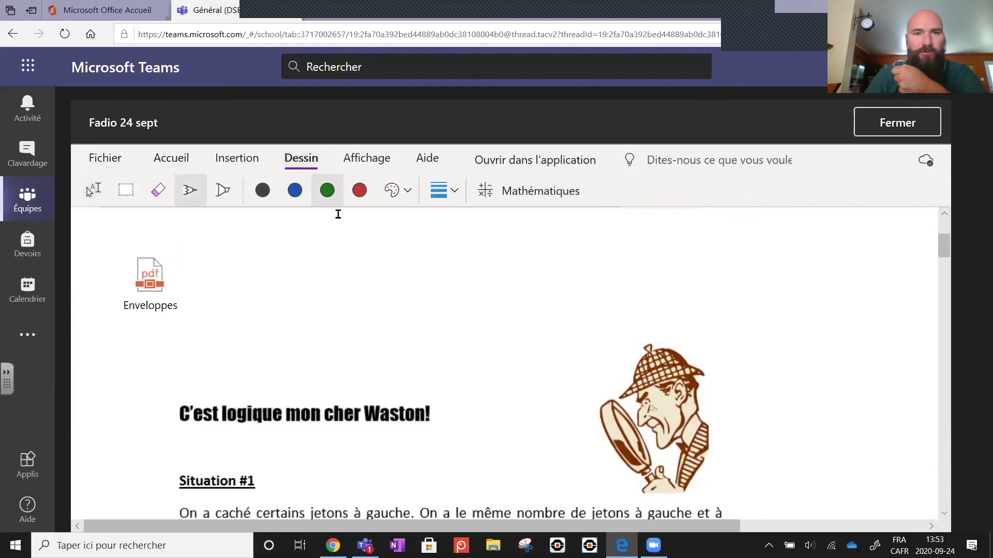
{"action": "mouse_move", "coordinate": [625, 385]}
{"action": "left_mouse_down"}
{"action": "mouse_move", "coordinate": [710, 401]}
{"action": "mouse_move", "coordinate": [701, 384]}
{"action": "mouse_move", "coordinate": [722, 465]}
{"action": "mouse_move", "coordinate": [644, 450]}
{"action": "mouse_move", "coordinate": [667, 486]}
{"action": "mouse_move", "coordinate": [620, 393]}
{"action": "left_mouse_up"}
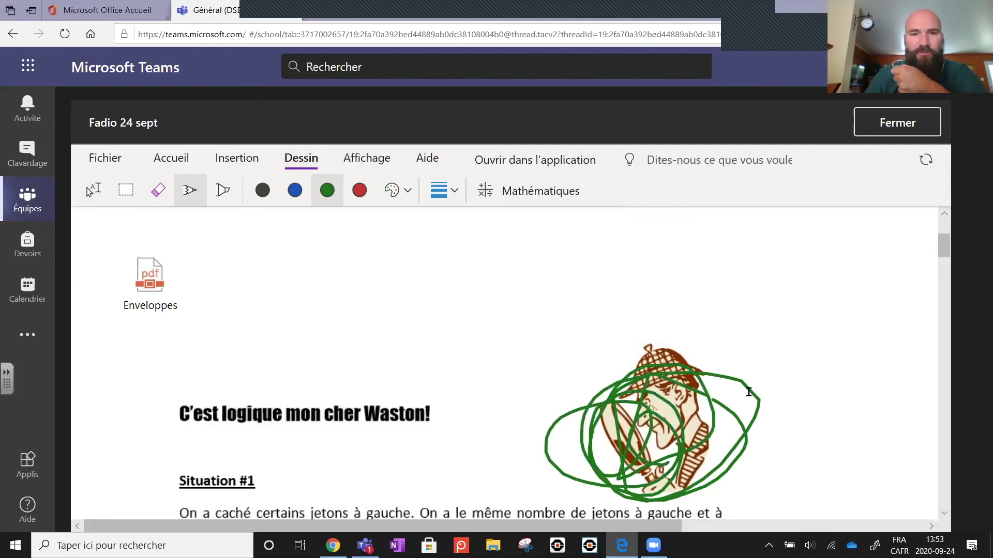
{"action": "left_click", "coordinate": [897, 124]}
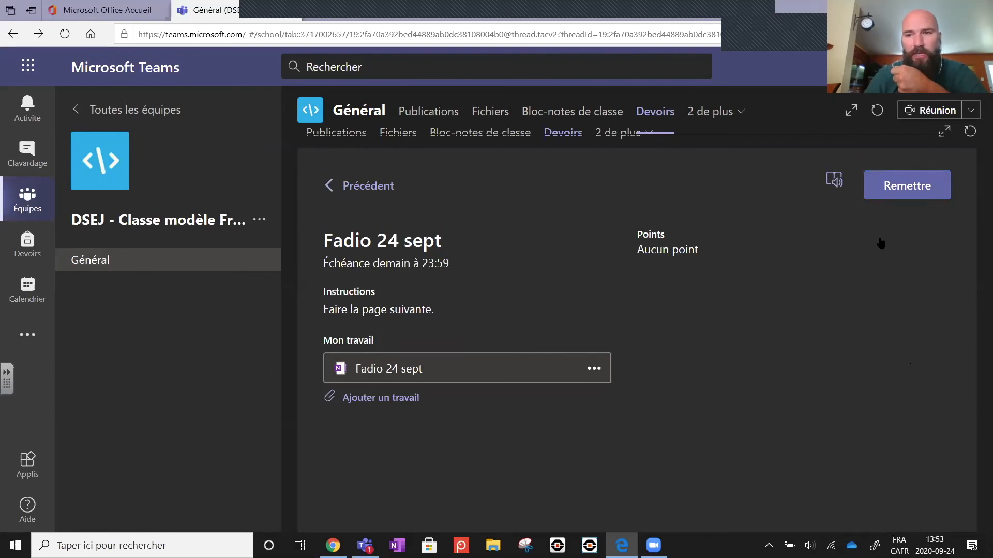
Step: Turn in the student's "Fadio 24 sept" assignment and switch back to the teacher's Teams desktop app
{"action": "left_click", "coordinate": [916, 187]}
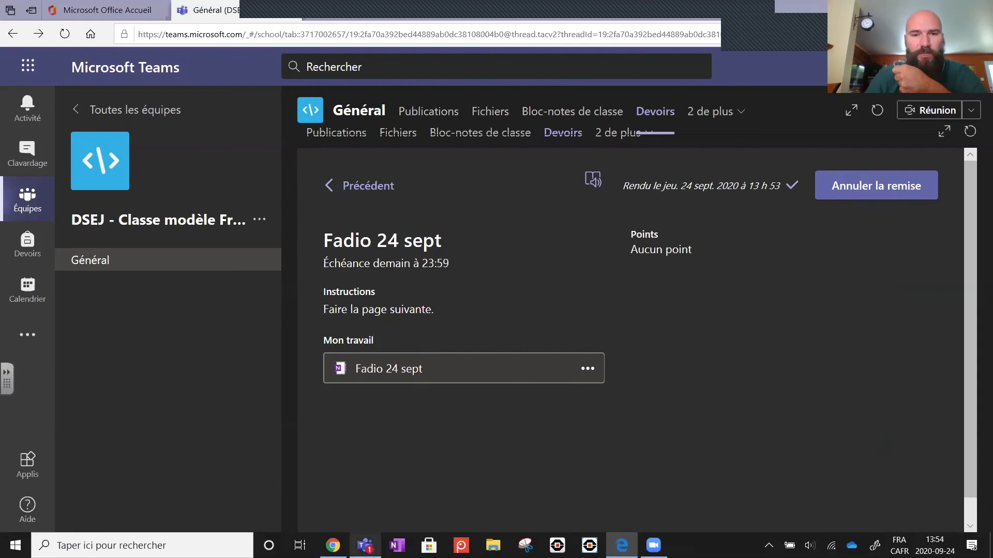
{"action": "mouse_move", "coordinate": [364, 545]}
{"action": "left_click", "coordinate": [339, 444]}
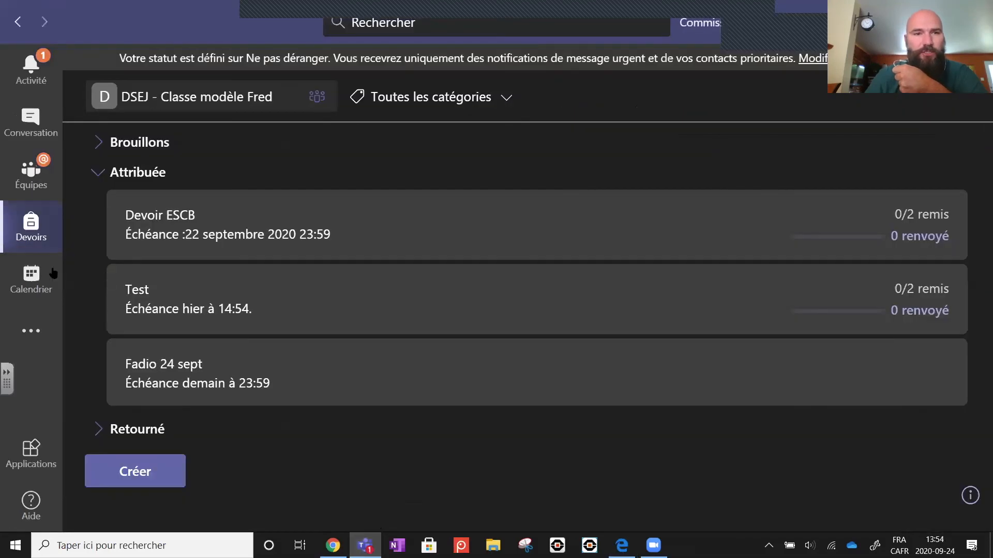
Step: Reload the DSEJ model class's assignment list, open "Fadio 24 sept", and open the work of the student who turned it in
{"action": "left_click", "coordinate": [32, 187]}
{"action": "left_click", "coordinate": [39, 236]}
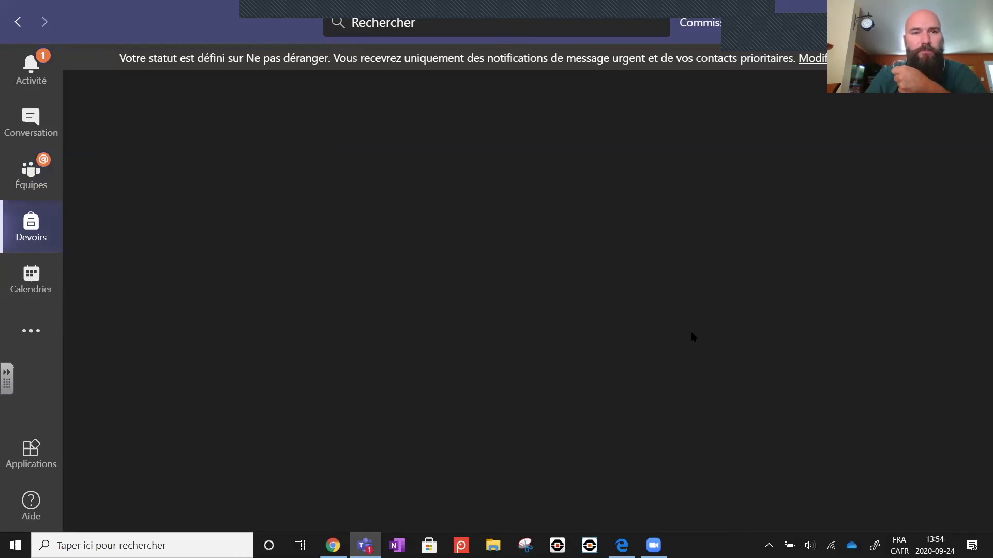
{"action": "scroll", "coordinate": [522, 445], "scroll_direction": "down", "scroll_amount": 6}
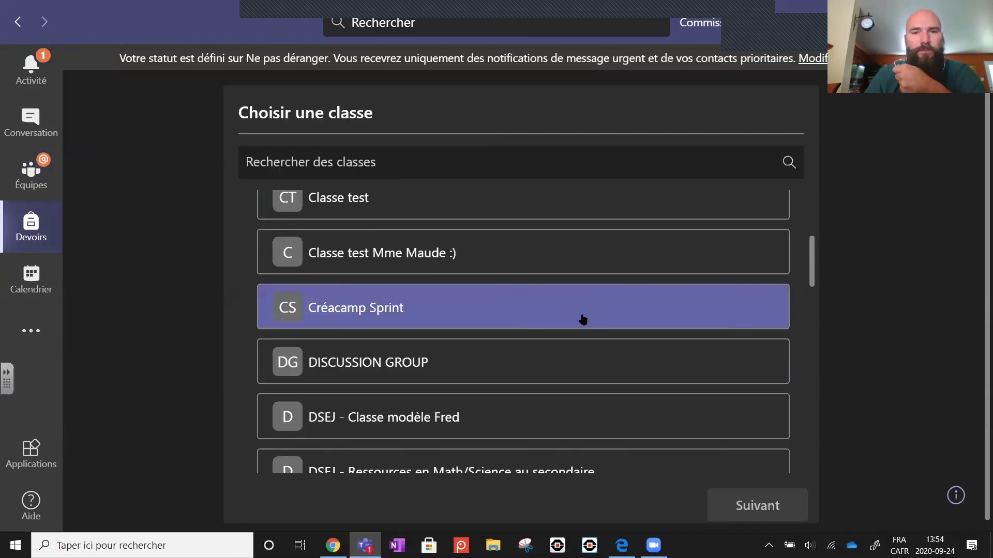
{"action": "left_click", "coordinate": [502, 292]}
{"action": "left_click", "coordinate": [749, 506]}
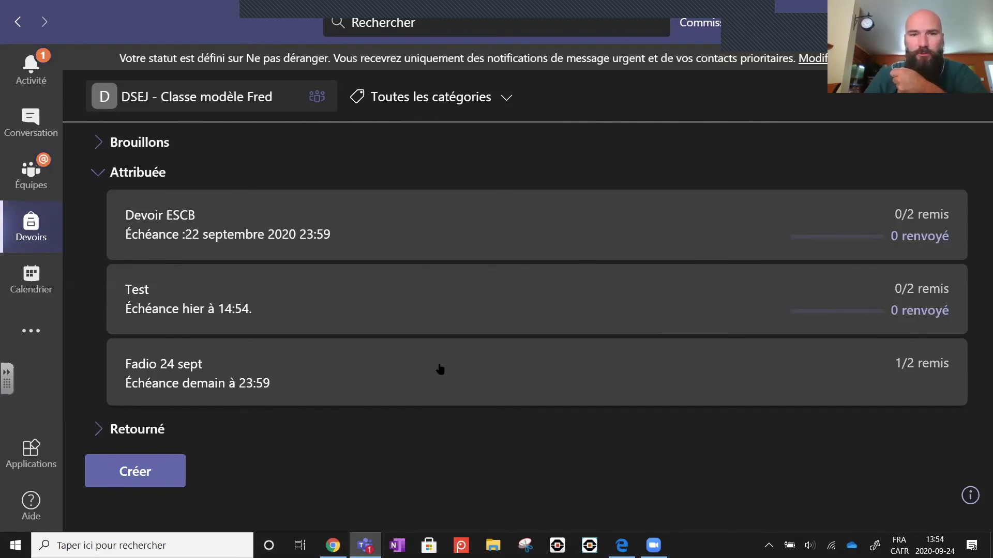
{"action": "left_click", "coordinate": [405, 372]}
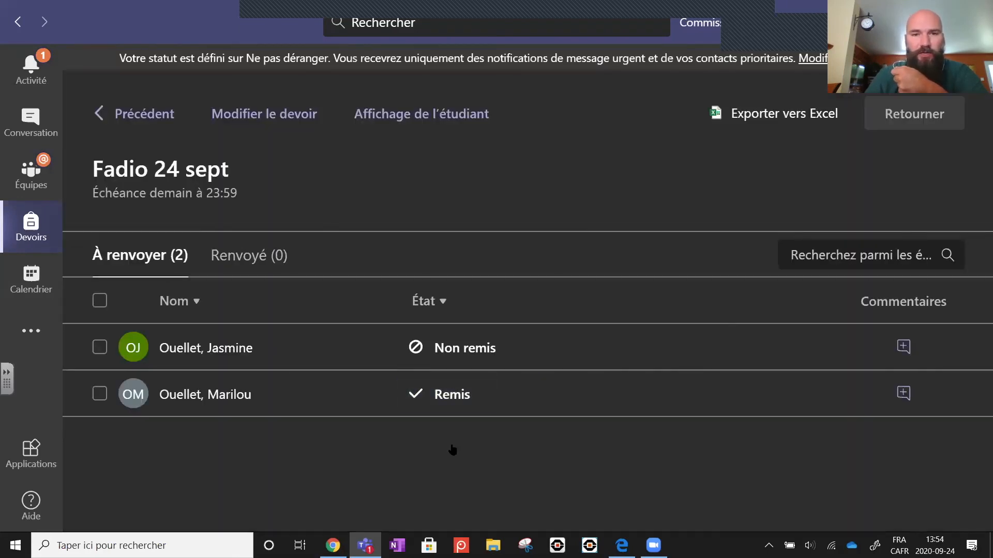
{"action": "left_click", "coordinate": [450, 398]}
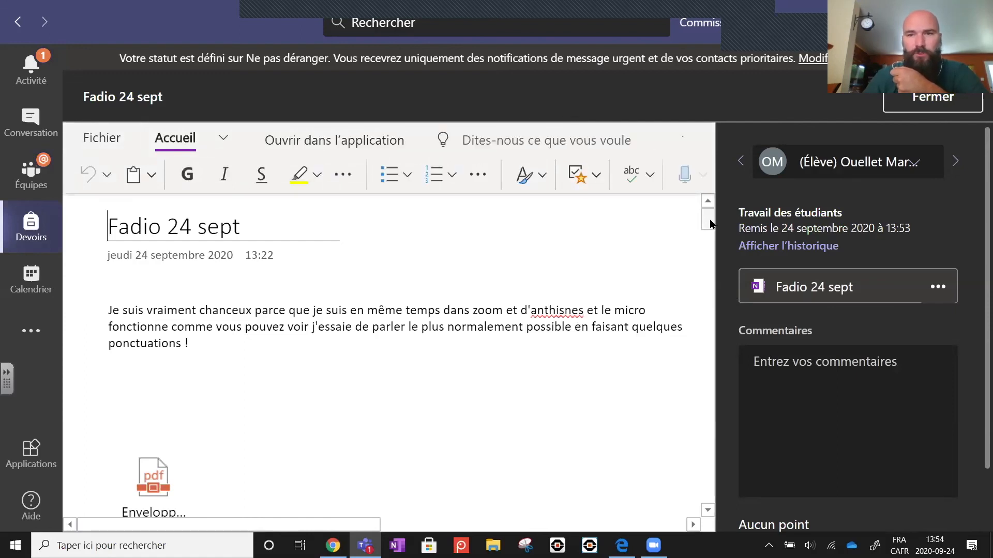
Step: Examine the student's green ink around the detective picture on the submitted "Fadio 24 sept" page
{"action": "scroll", "coordinate": [711, 230], "scroll_direction": "down", "scroll_amount": 5}
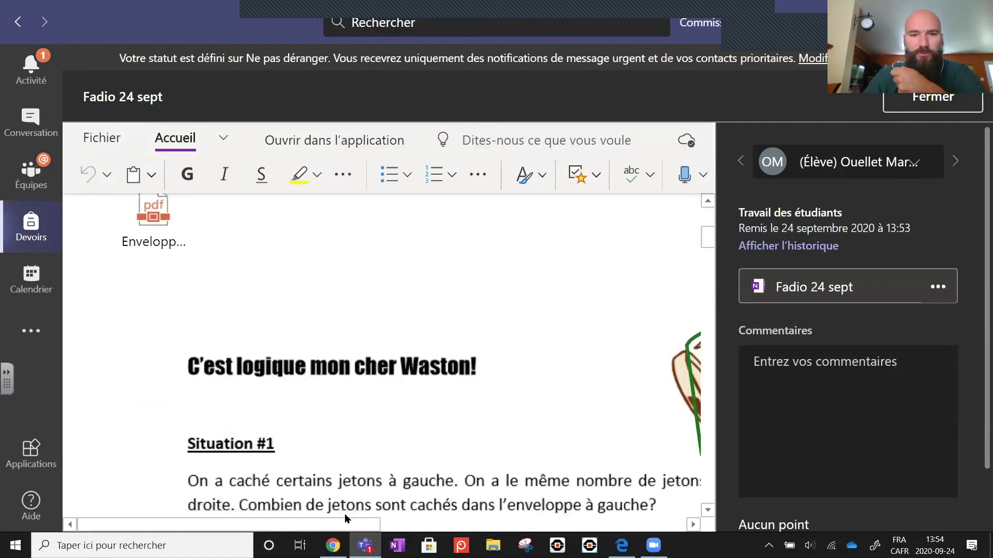
{"action": "left_click_drag", "start_coordinate": [349, 526], "coordinate": [497, 527]}
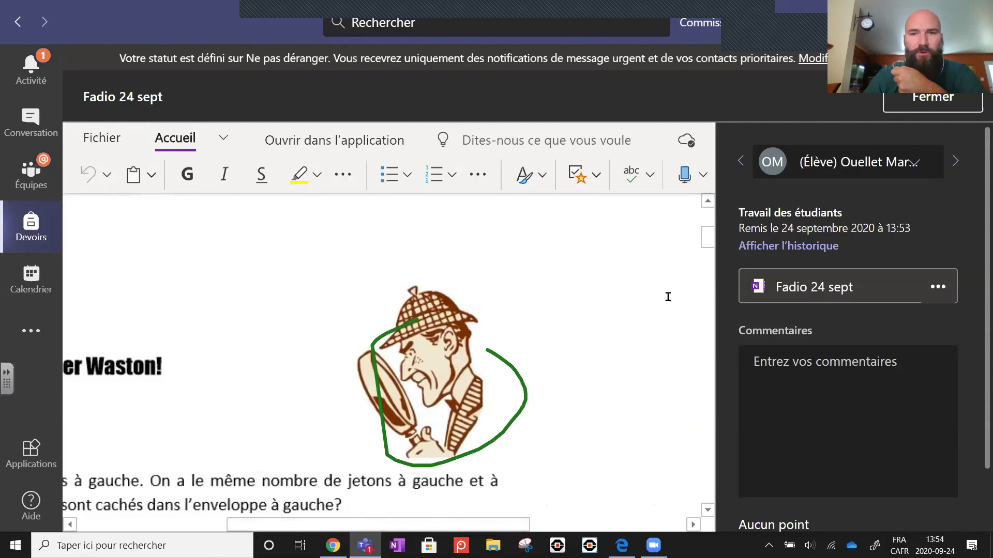
{"action": "scroll", "coordinate": [710, 243], "scroll_direction": "up", "scroll_amount": 1}
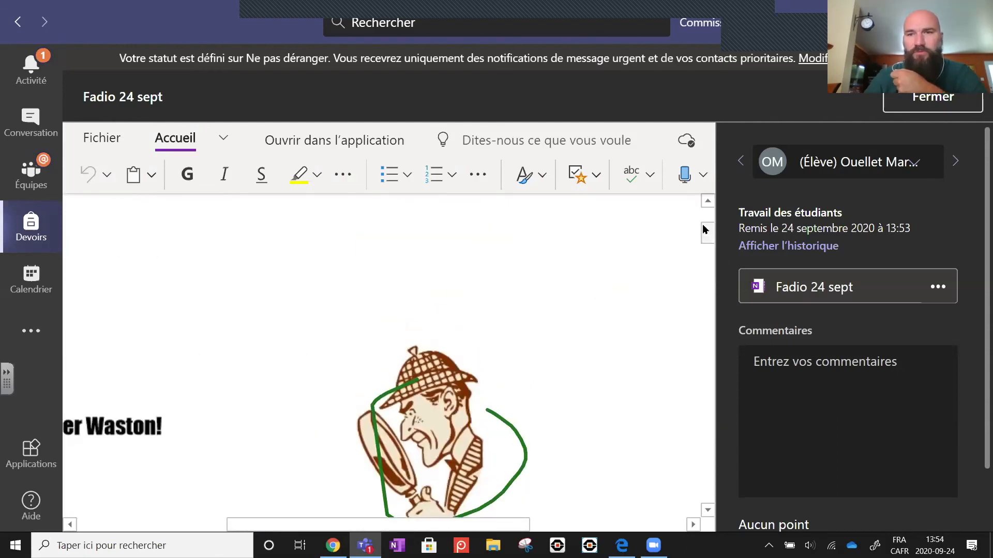
{"action": "scroll", "coordinate": [706, 230], "scroll_direction": "down", "scroll_amount": 2}
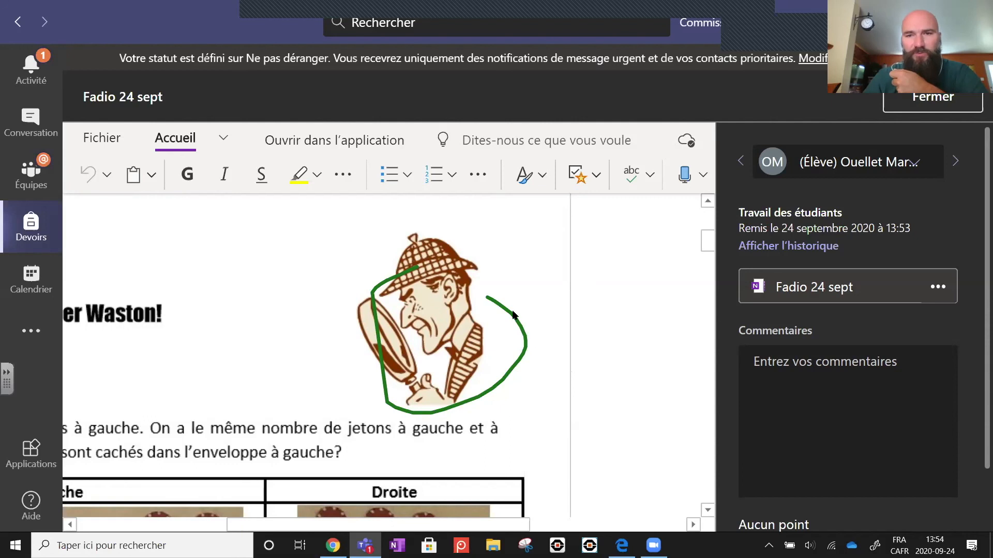
{"action": "scroll", "coordinate": [708, 243], "scroll_direction": "up", "scroll_amount": 3}
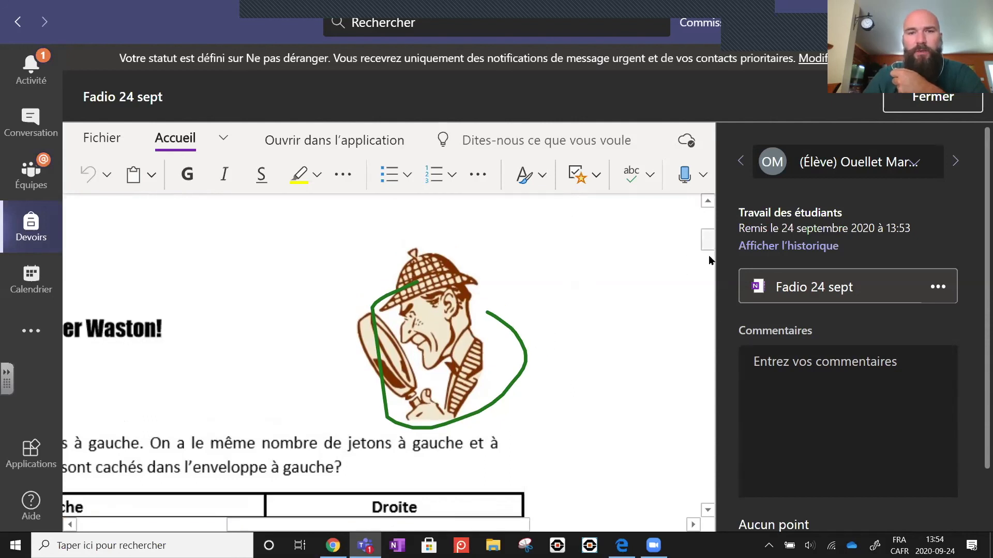
{"action": "scroll", "coordinate": [707, 243], "scroll_direction": "down", "scroll_amount": 2}
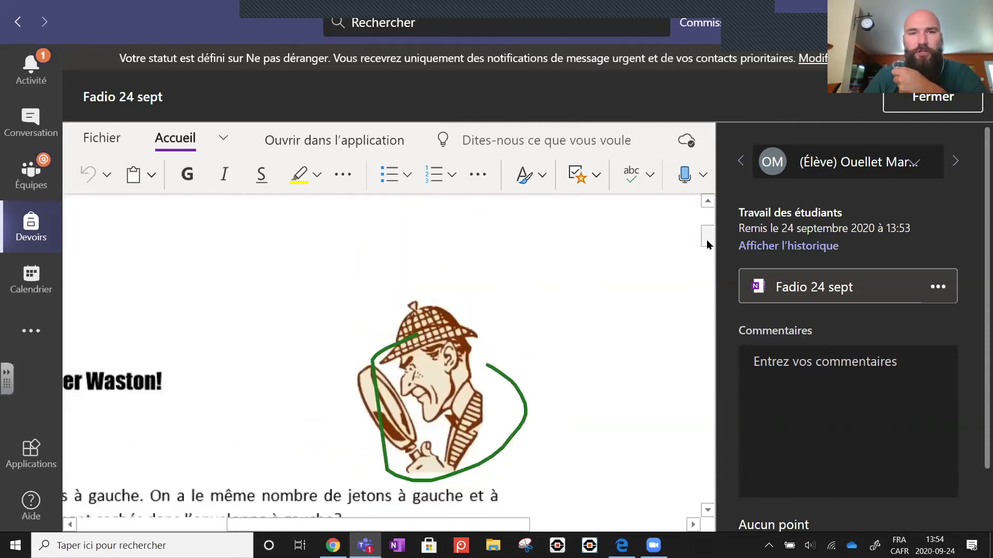
{"action": "scroll", "coordinate": [707, 244], "scroll_direction": "down", "scroll_amount": 1}
{"action": "scroll", "coordinate": [706, 253], "scroll_direction": "down", "scroll_amount": 3}
{"action": "scroll", "coordinate": [704, 250], "scroll_direction": "up", "scroll_amount": 1}
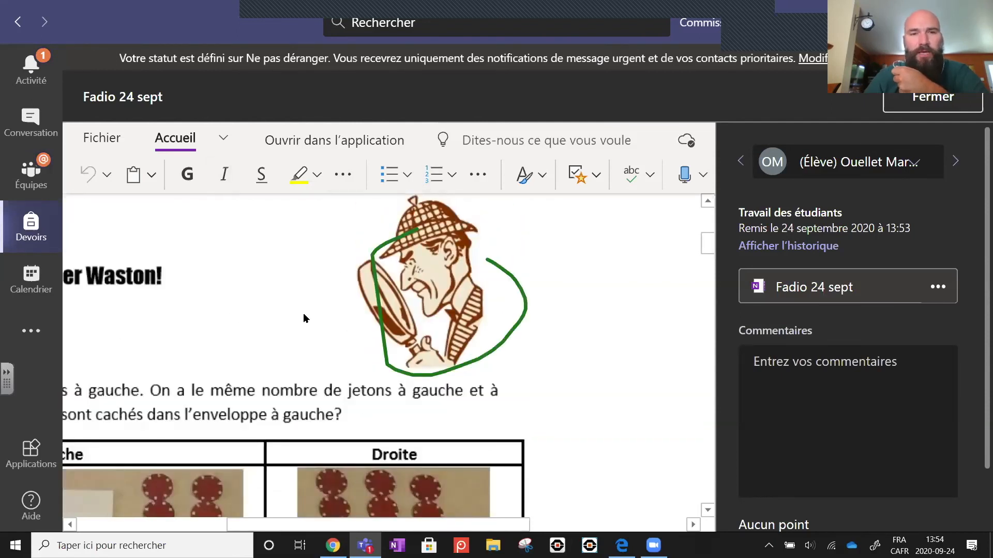
Step: Show the insertion tools for the submitted page and place the cursor in the typed "3+3=6" answer
{"action": "left_click", "coordinate": [224, 138]}
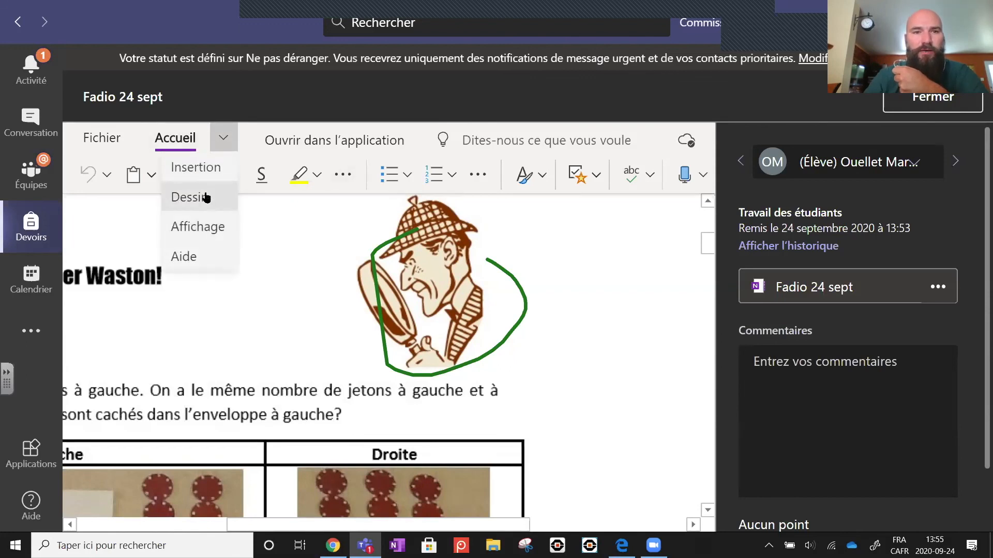
{"action": "left_click", "coordinate": [196, 166]}
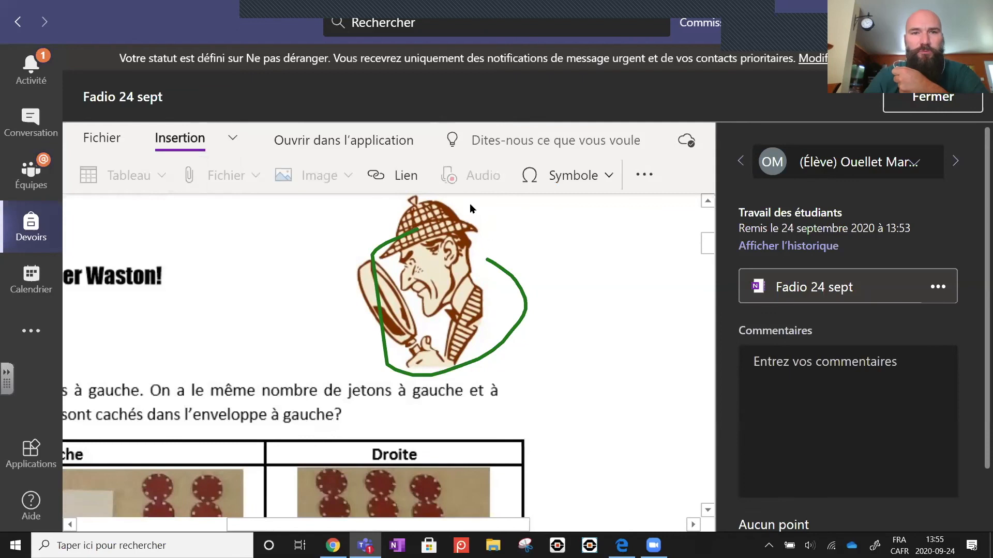
{"action": "left_click", "coordinate": [588, 332]}
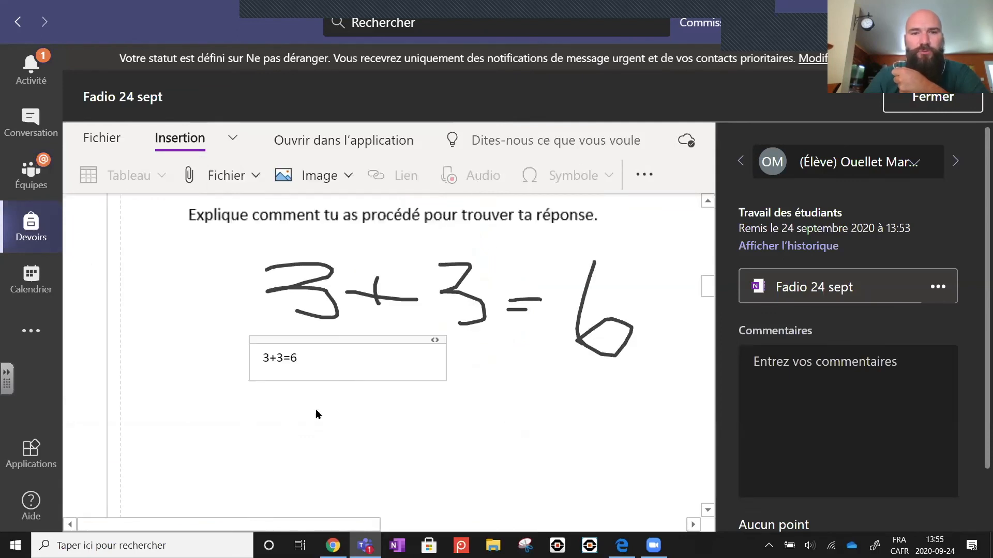
{"action": "left_click", "coordinate": [343, 356]}
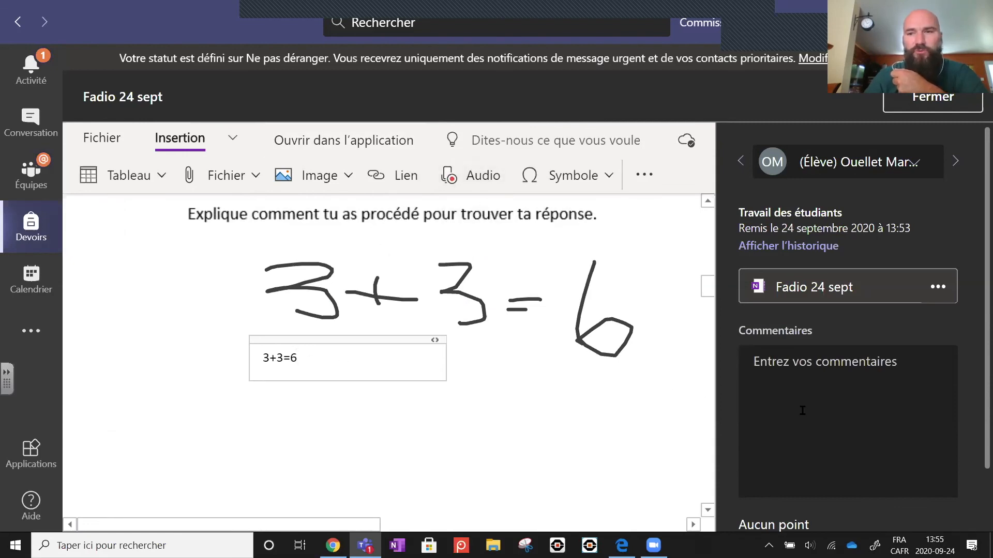
Step: Enter the feedback comment "Bravo," for the student and close the submission without returning it
{"action": "scroll", "coordinate": [801, 365], "scroll_direction": "down", "scroll_amount": 2}
{"action": "left_click", "coordinate": [775, 298]}
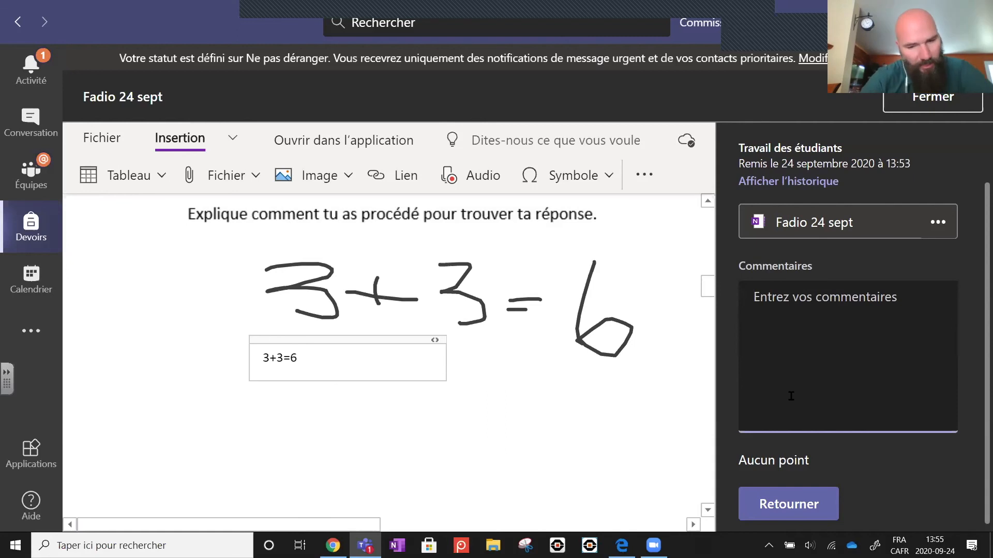
{"action": "type", "text": "Bravo, t"}
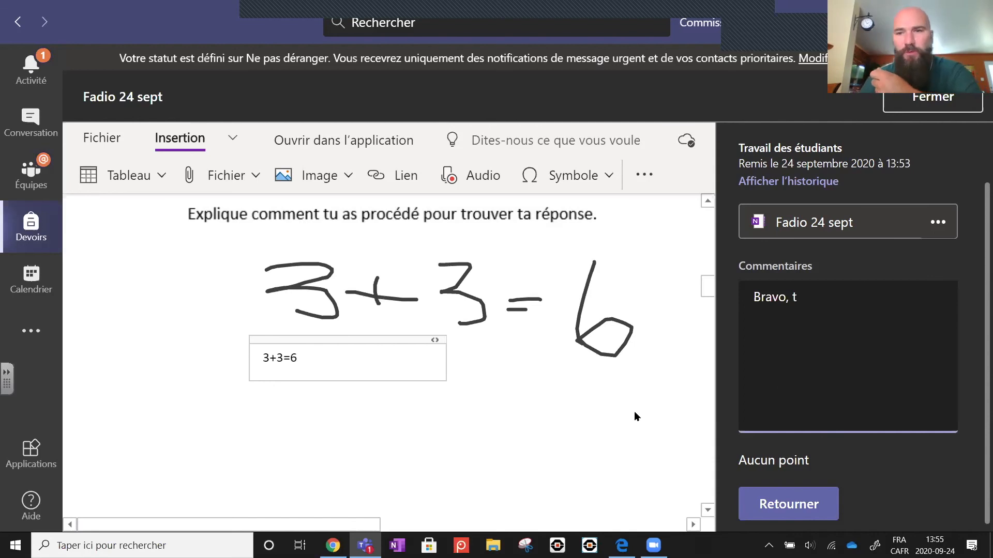
{"action": "key", "text": "BackSpace"}
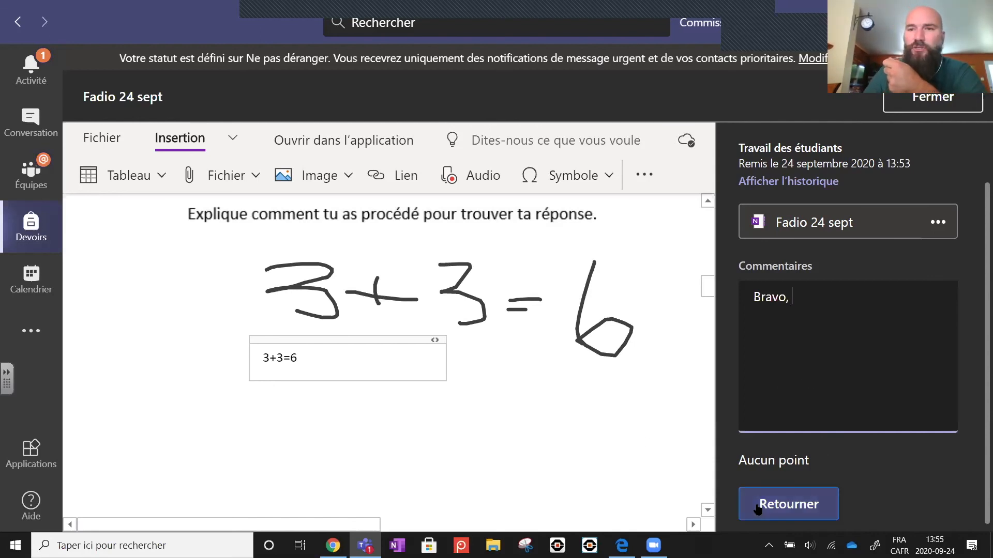
{"action": "left_click", "coordinate": [947, 98]}
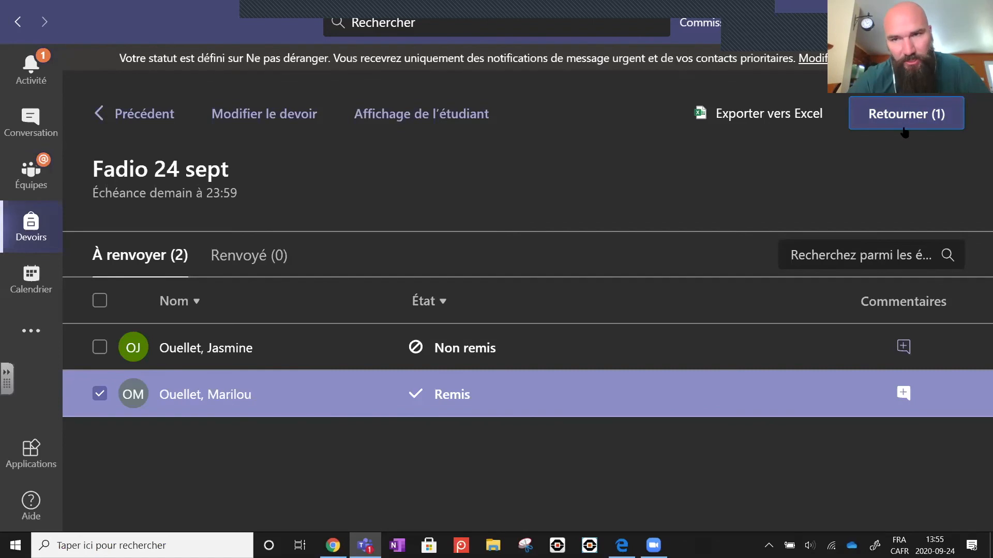
Step: Reduce the Teams display zoom by three levels
{"action": "key", "text": "ctrl+minus"}
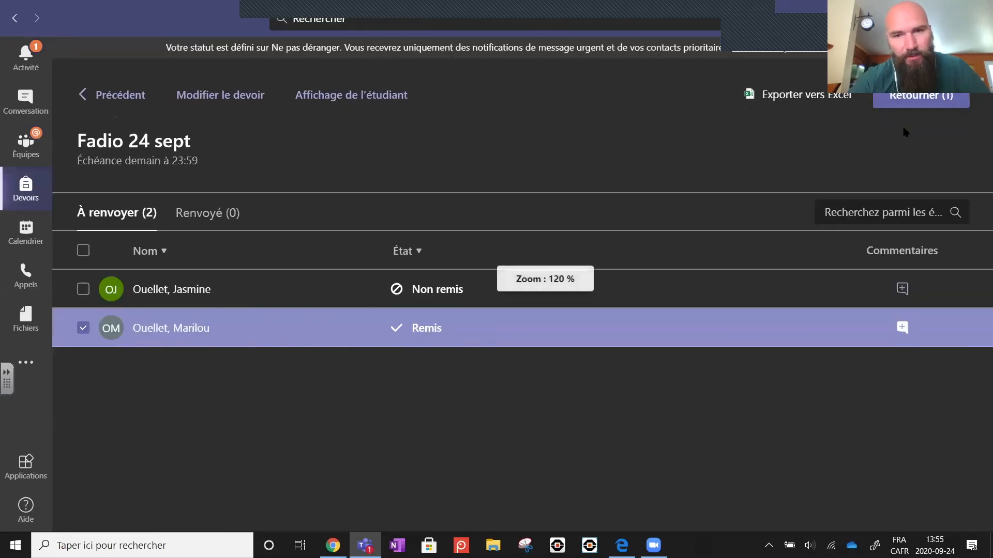
{"action": "key", "text": "ctrl+minus"}
{"action": "key", "text": "ctrl+minus"}
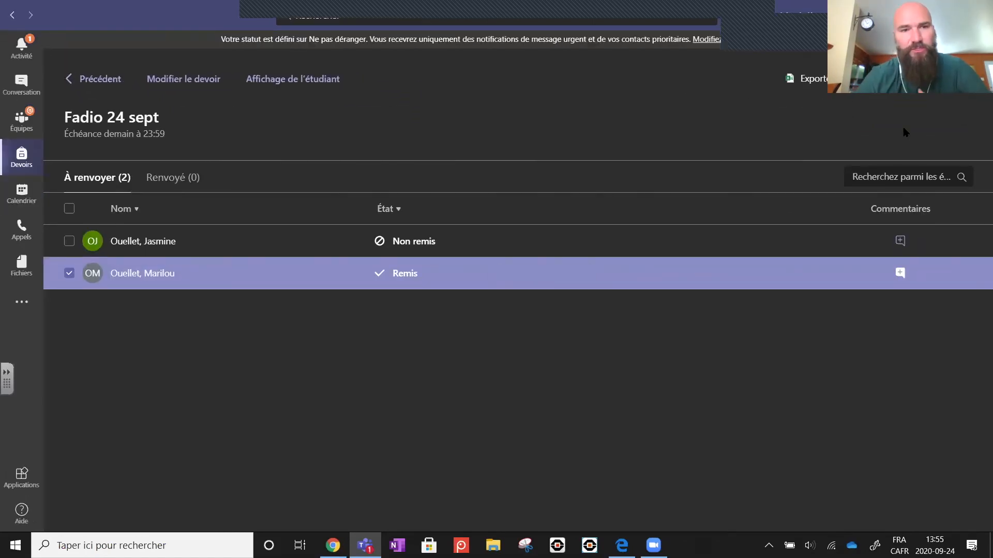
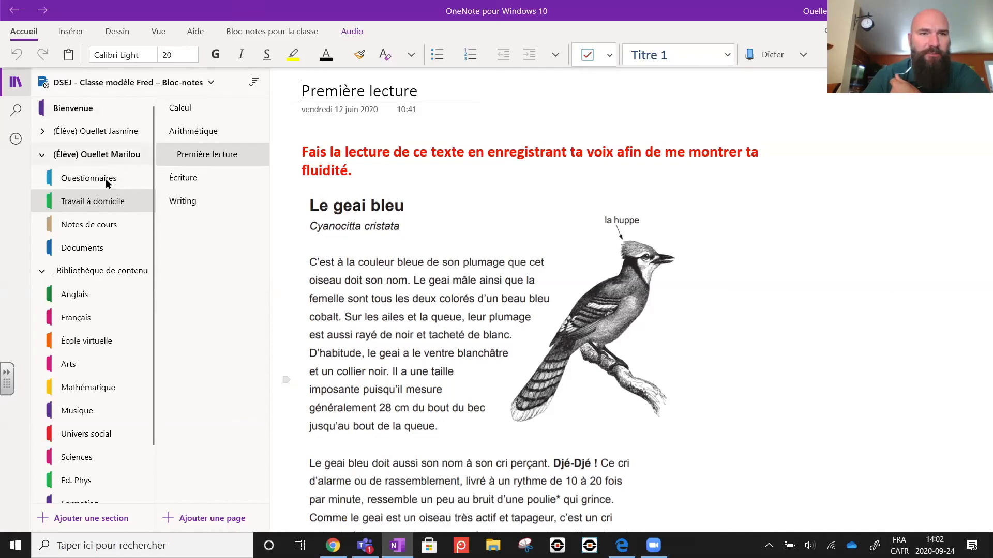
Step: Reopen the DSEJ model class notebook from the OneNote notebook list and open "Fadio 2" in the student's Documents section
{"action": "left_click", "coordinate": [146, 84]}
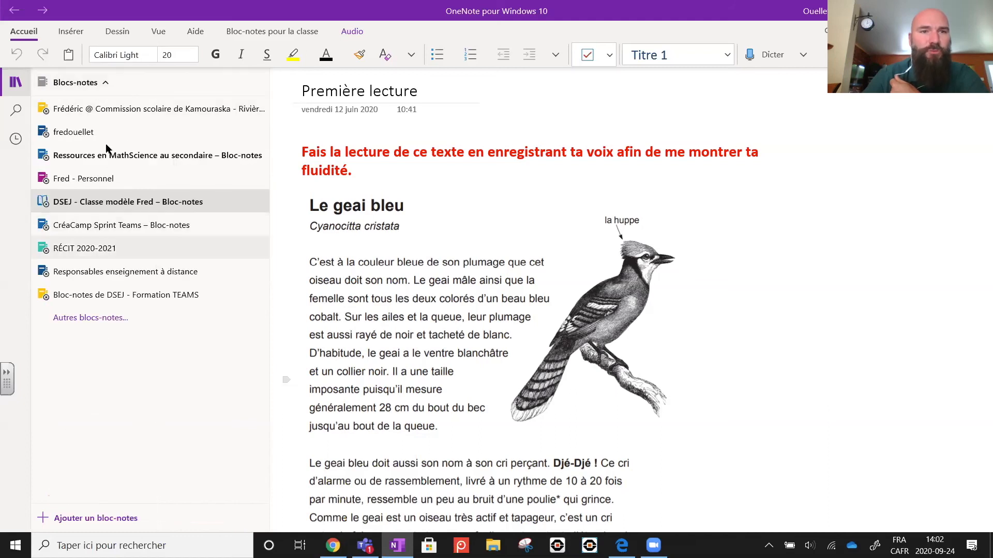
{"action": "left_click", "coordinate": [110, 203]}
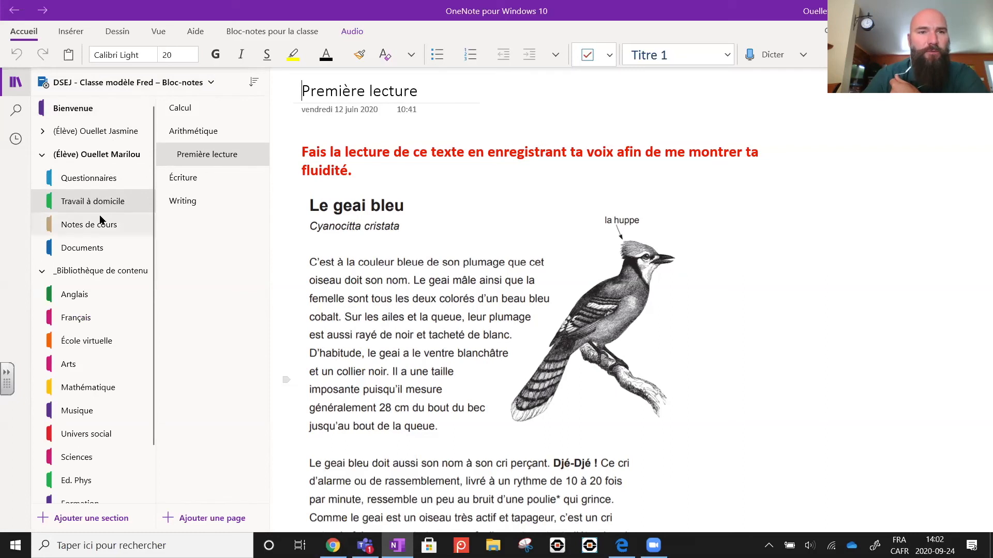
{"action": "left_click", "coordinate": [81, 249]}
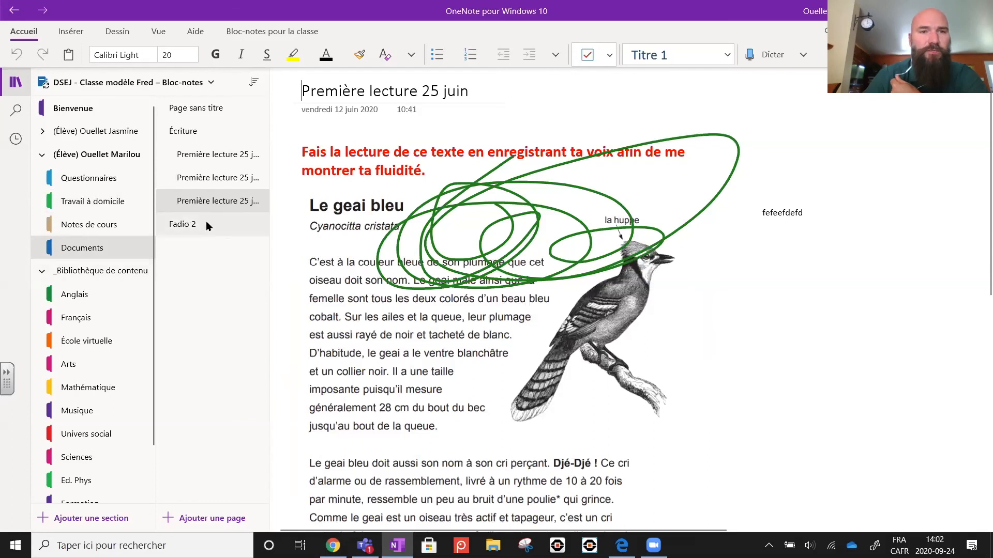
{"action": "left_click", "coordinate": [179, 228]}
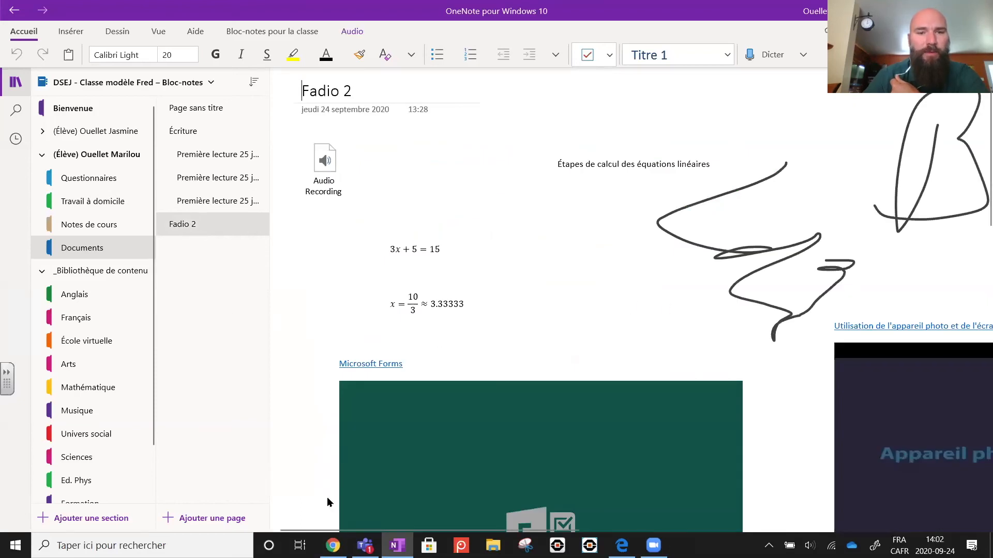
Step: Switch to Teams, go to the class team's notebook, and expand its section and page navigation
{"action": "mouse_move", "coordinate": [397, 545]}
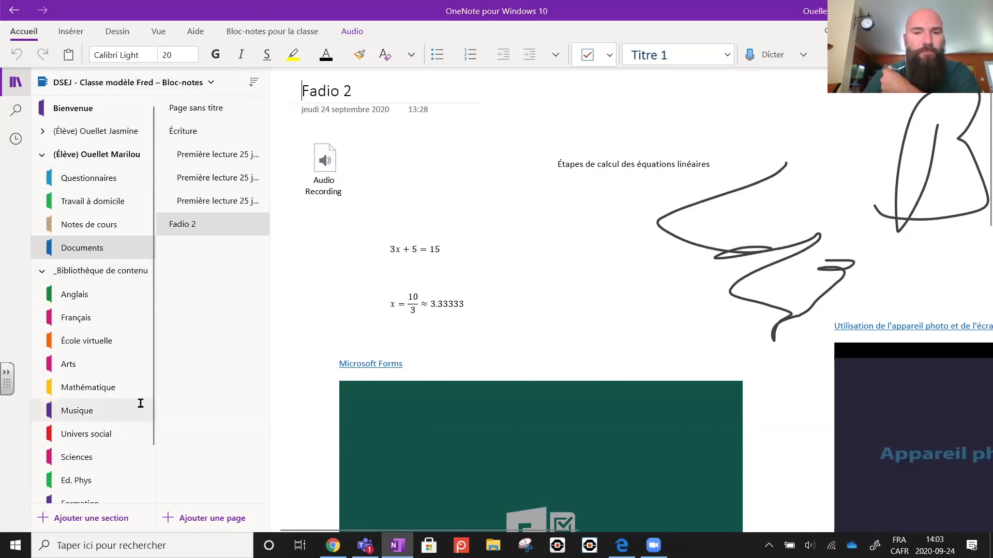
{"action": "mouse_move", "coordinate": [365, 544]}
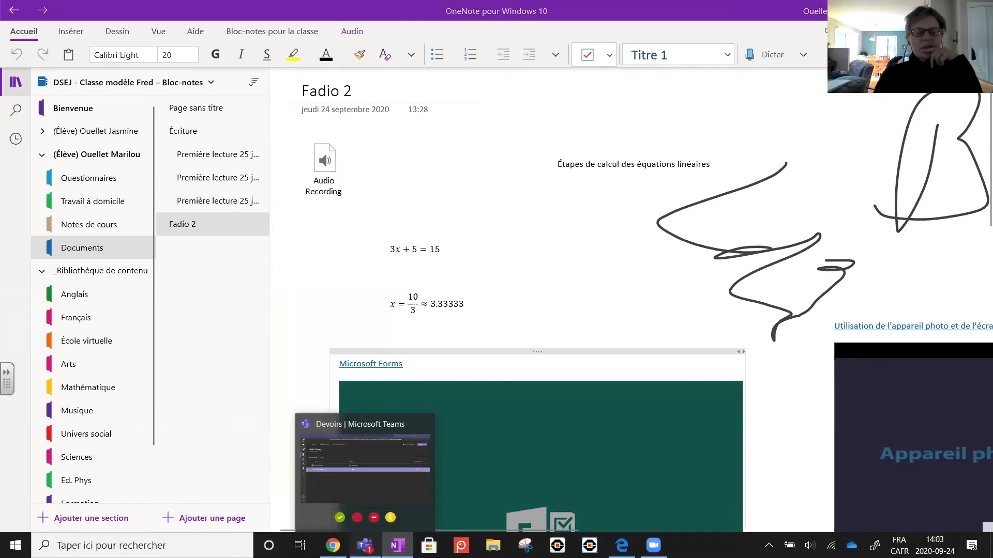
{"action": "left_click", "coordinate": [365, 544]}
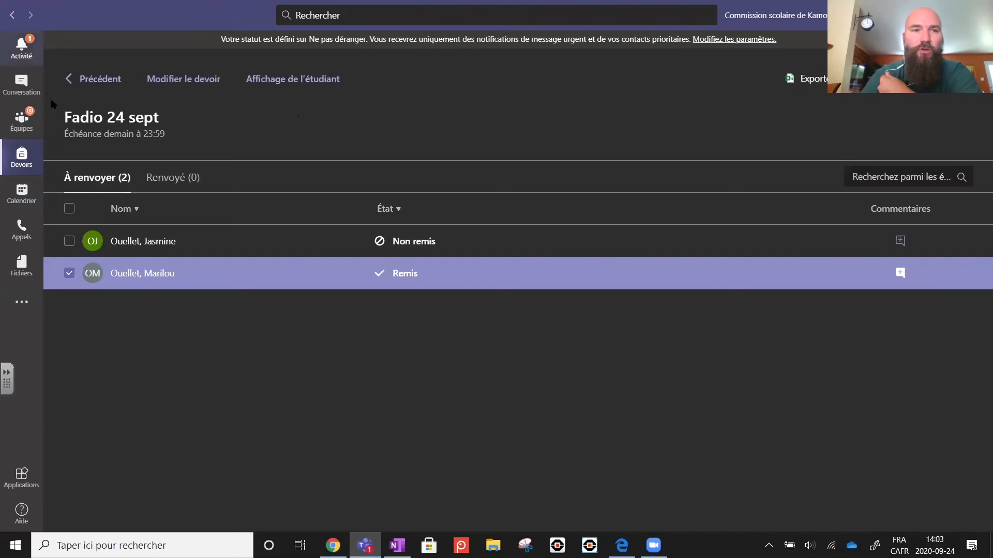
{"action": "left_click", "coordinate": [22, 120]}
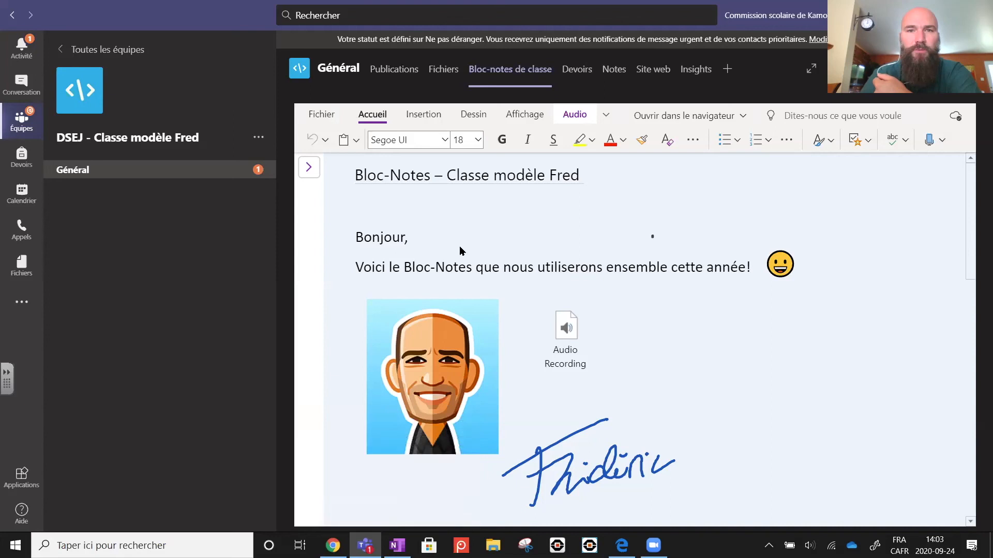
{"action": "left_click", "coordinate": [310, 168]}
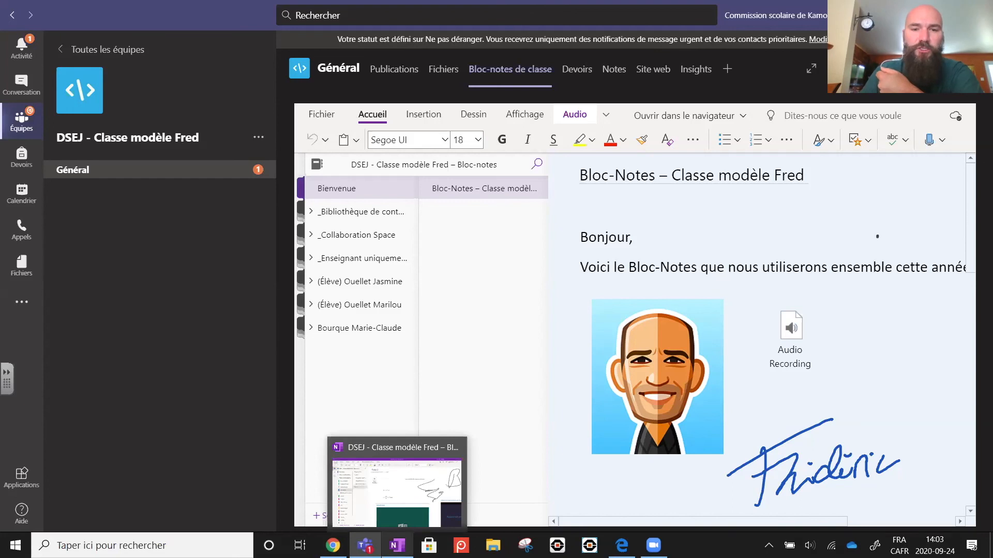
Step: Compare the class notebook in OneNote for Windows 10 with its Teams version, finishing in OneNote
{"action": "left_click", "coordinate": [397, 546]}
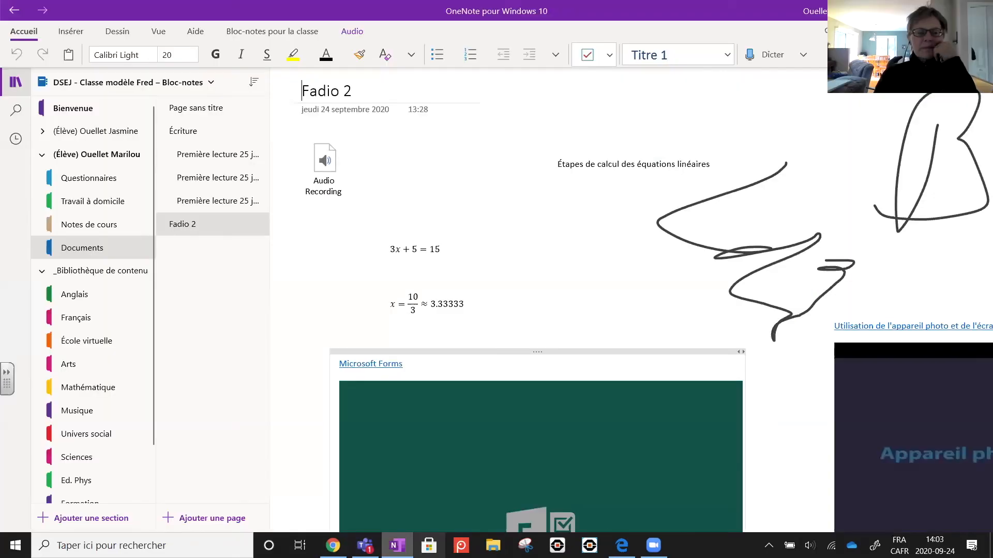
{"action": "left_click", "coordinate": [365, 545]}
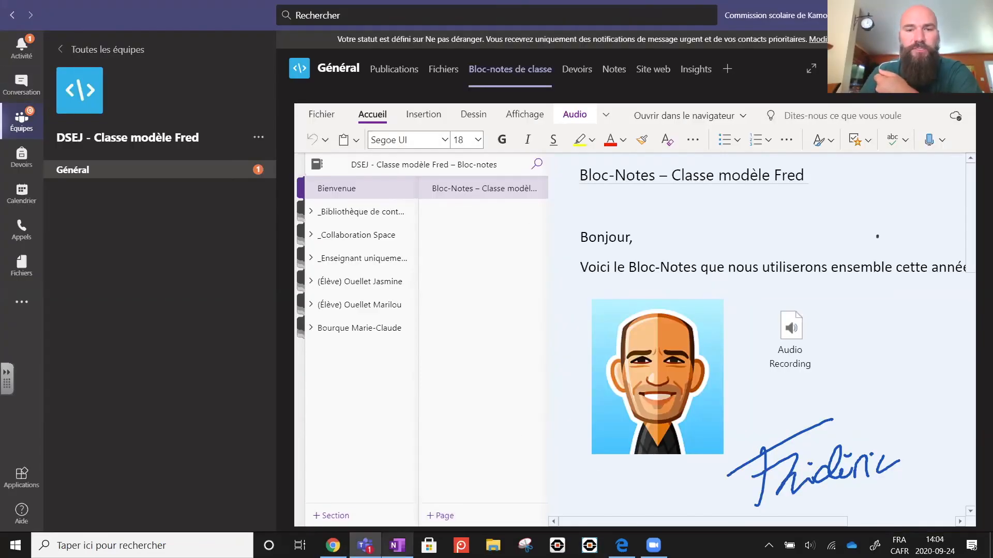
{"action": "left_click", "coordinate": [397, 546]}
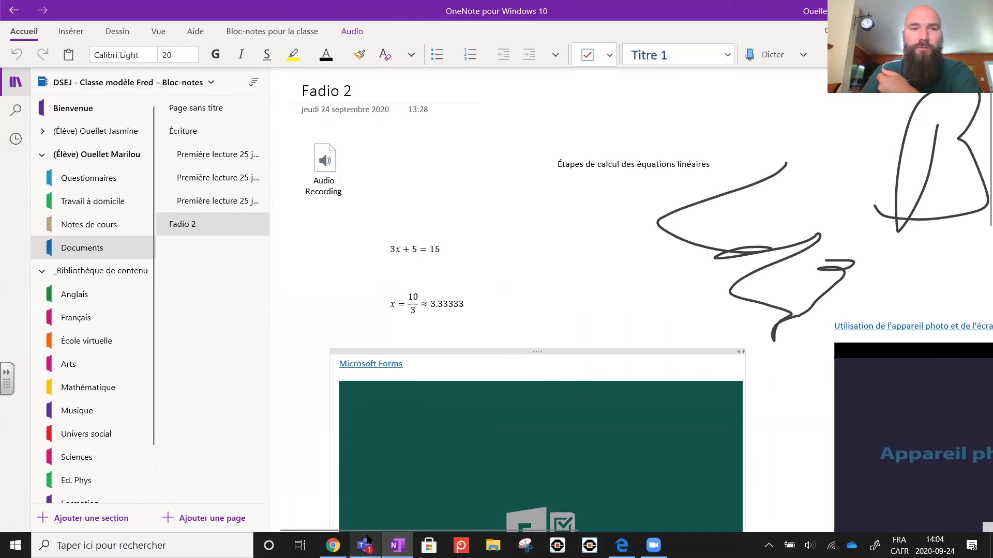
Step: Switch to Teams and expand the class notebook tab to its full-width view
{"action": "mouse_move", "coordinate": [368, 541]}
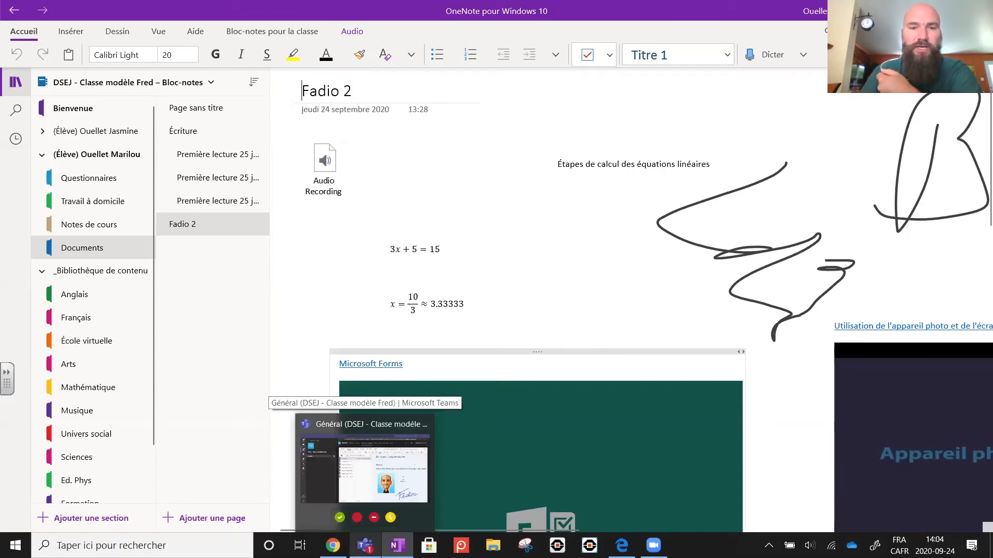
{"action": "left_click", "coordinate": [364, 476]}
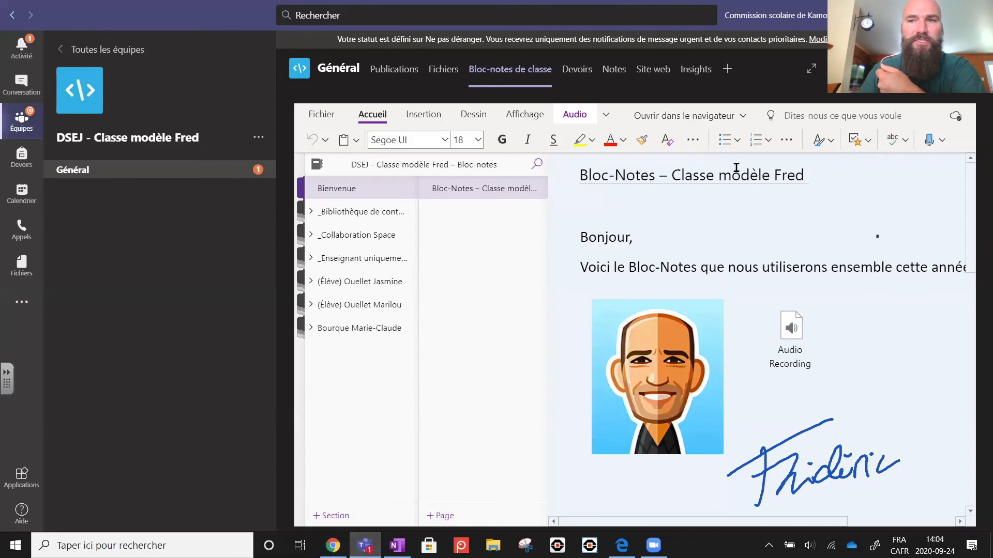
{"action": "left_click", "coordinate": [809, 68]}
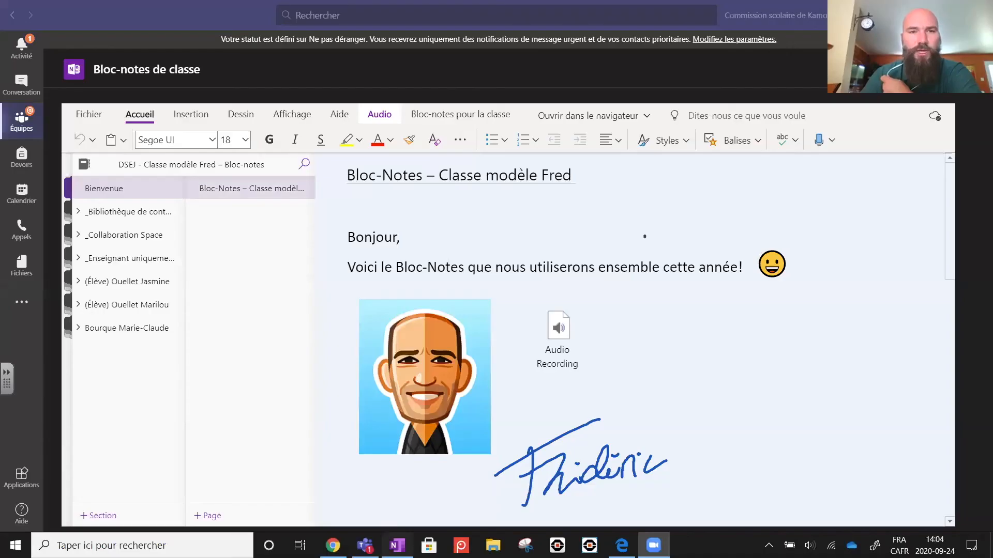
Step: Switch to OneNote, synchronize only the DSEJ model class notebook, and check the page's sync status
{"action": "left_click", "coordinate": [397, 546]}
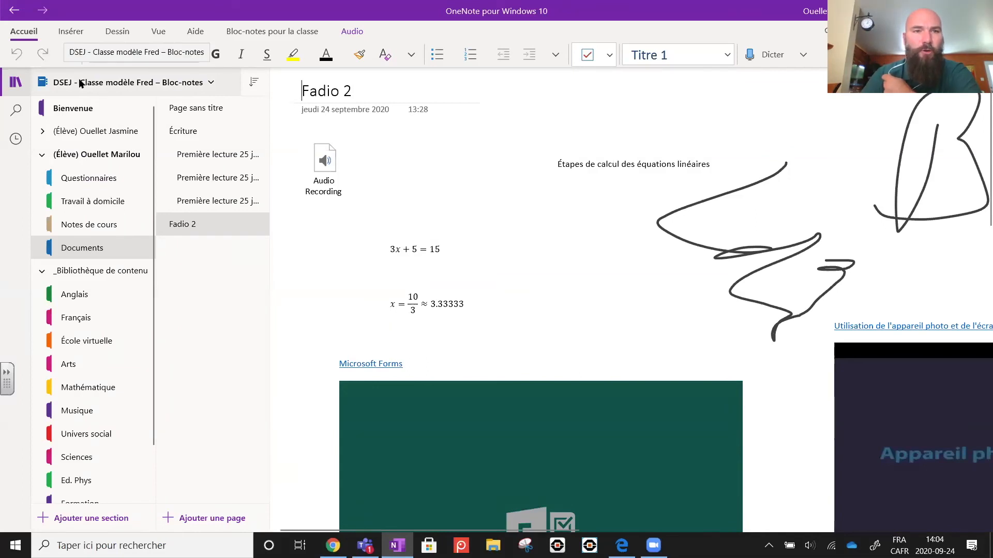
{"action": "left_click", "coordinate": [191, 84]}
{"action": "left_click", "coordinate": [106, 84]}
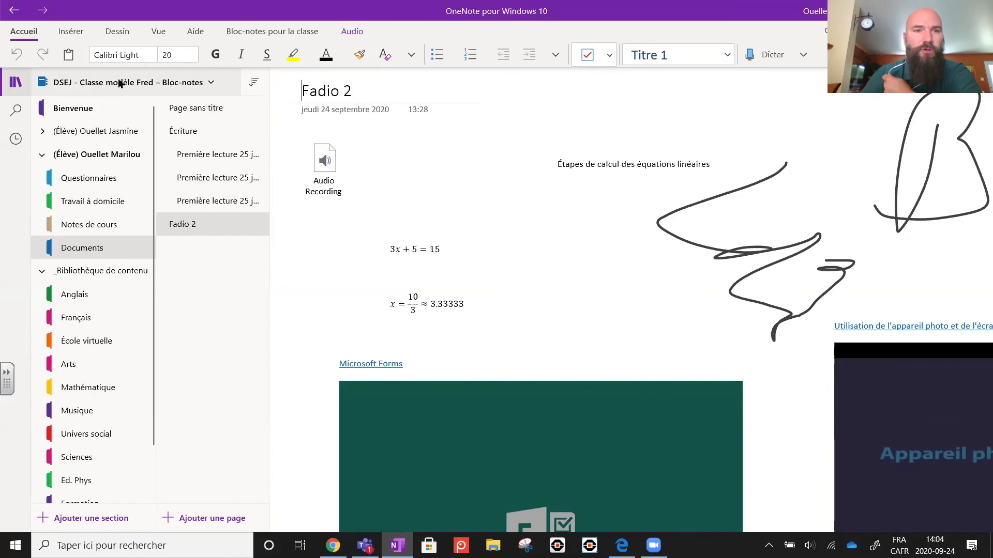
{"action": "right_click", "coordinate": [119, 84]}
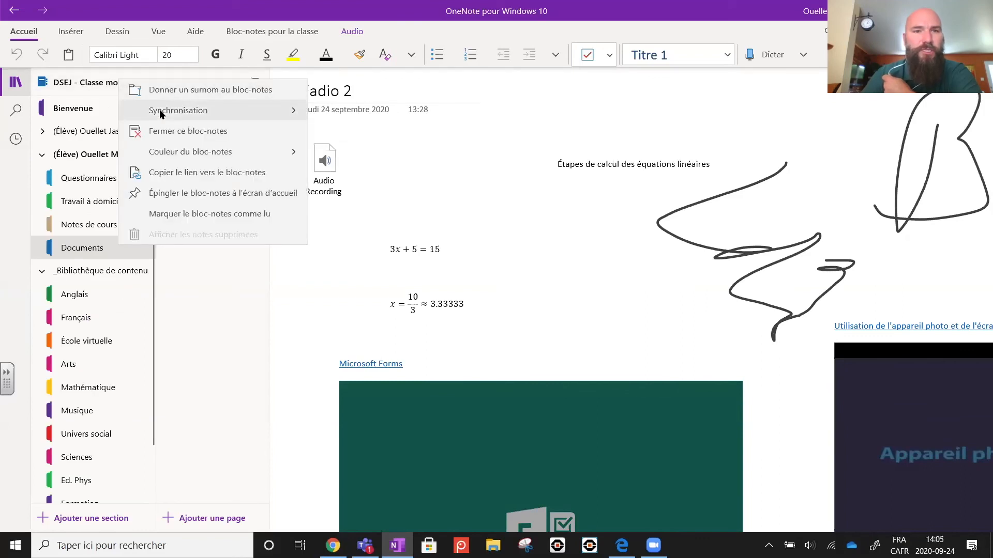
{"action": "left_click", "coordinate": [245, 112]}
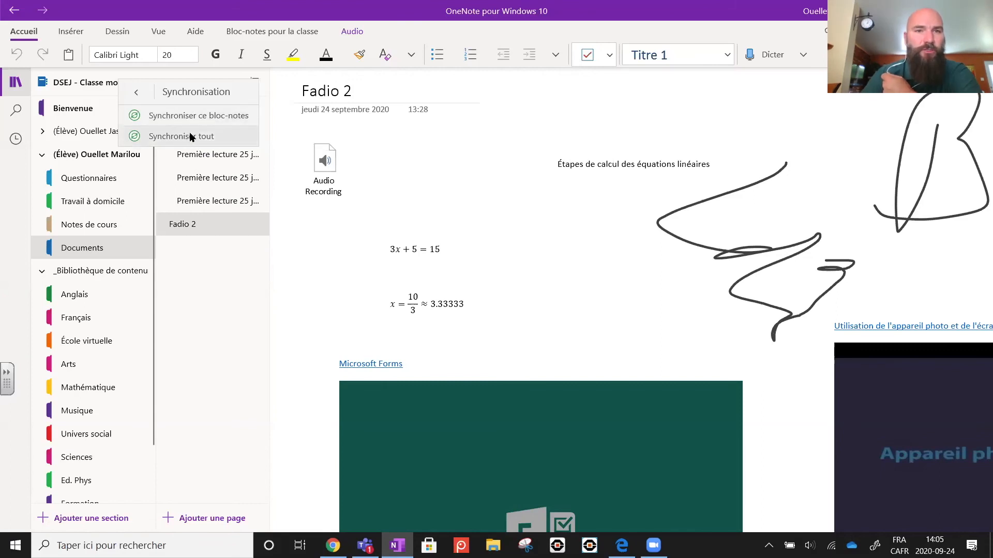
{"action": "left_click", "coordinate": [193, 114]}
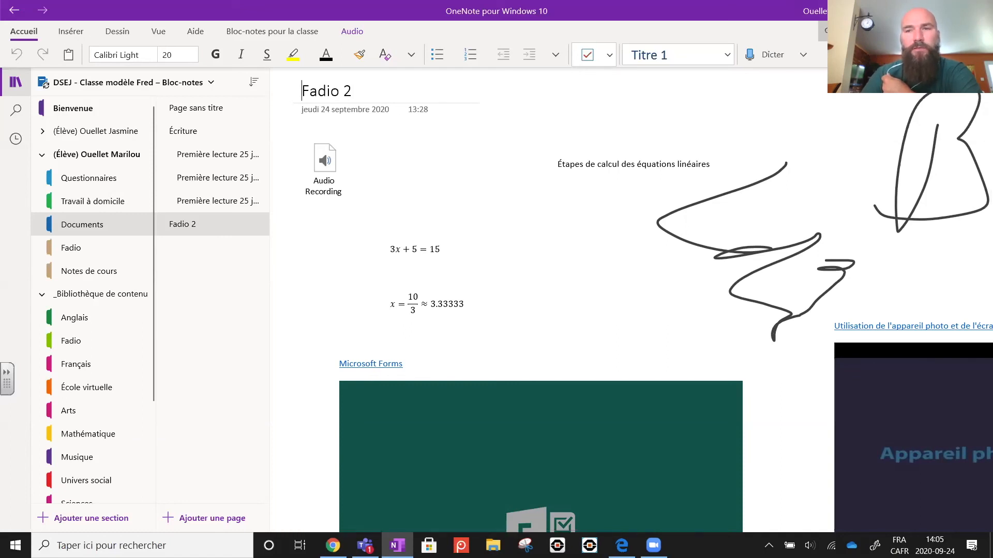
{"action": "left_click", "coordinate": [824, 31]}
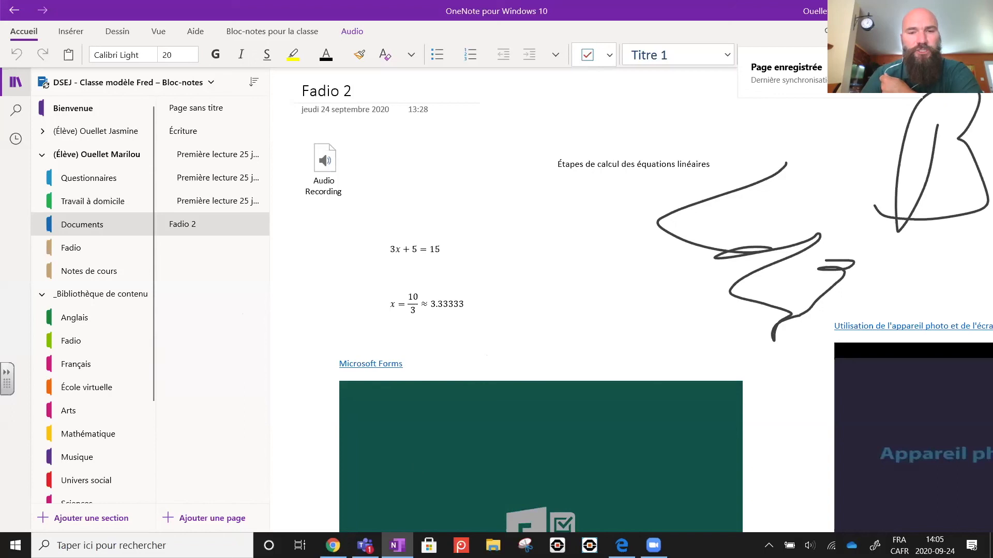
Step: Return to the list of all teams in Teams and start creating a new team of type Classe
{"action": "mouse_move", "coordinate": [365, 546]}
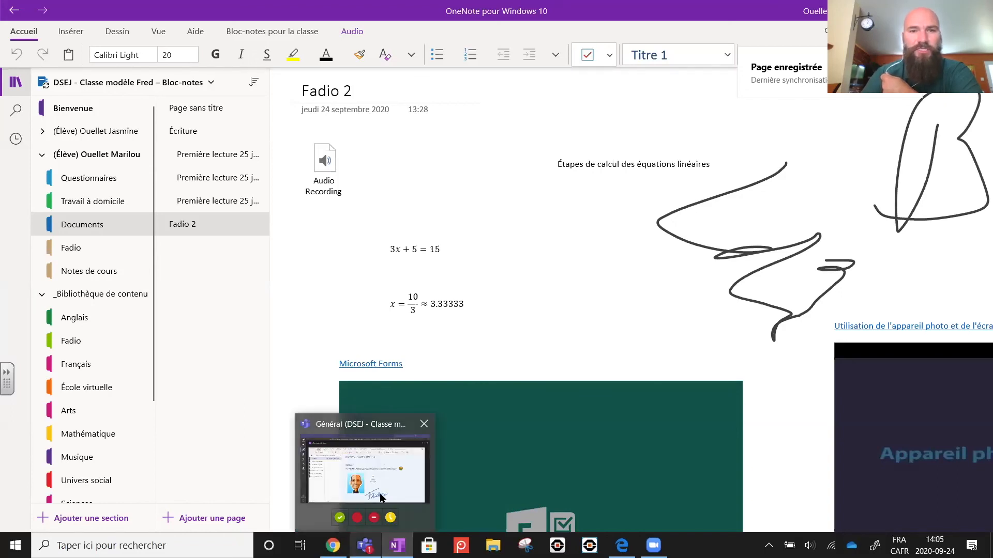
{"action": "left_click", "coordinate": [384, 495]}
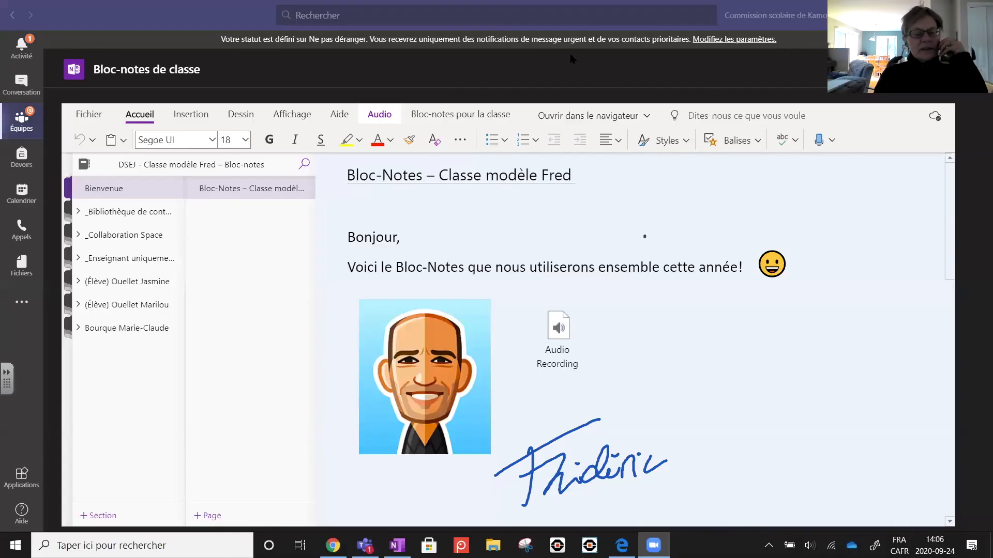
{"action": "left_click", "coordinate": [22, 121]}
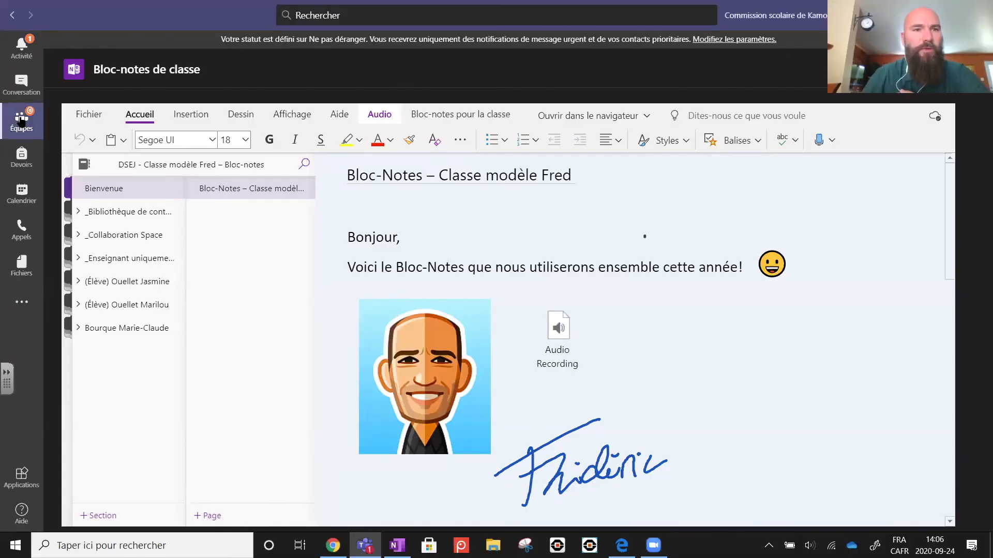
{"action": "left_click", "coordinate": [21, 122]}
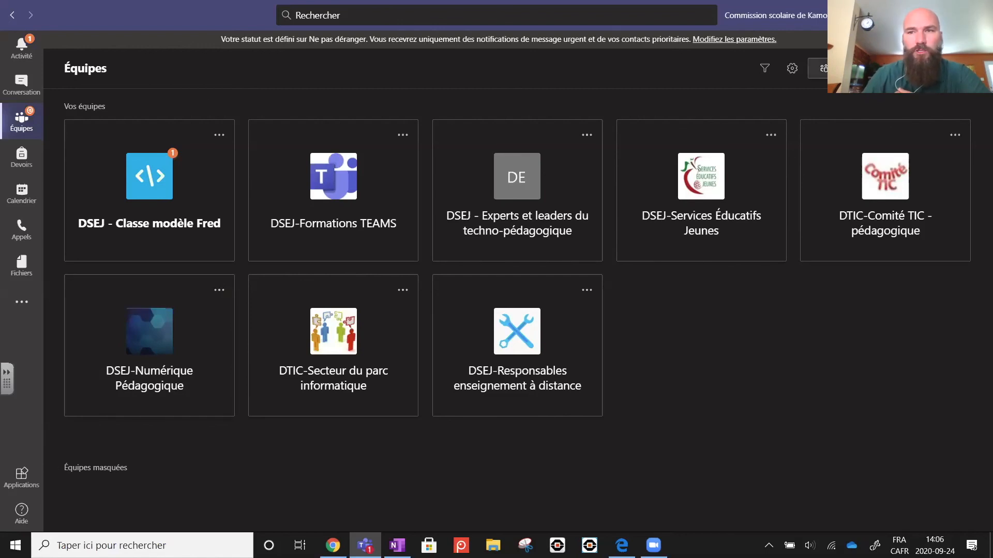
{"action": "left_click", "coordinate": [819, 68]}
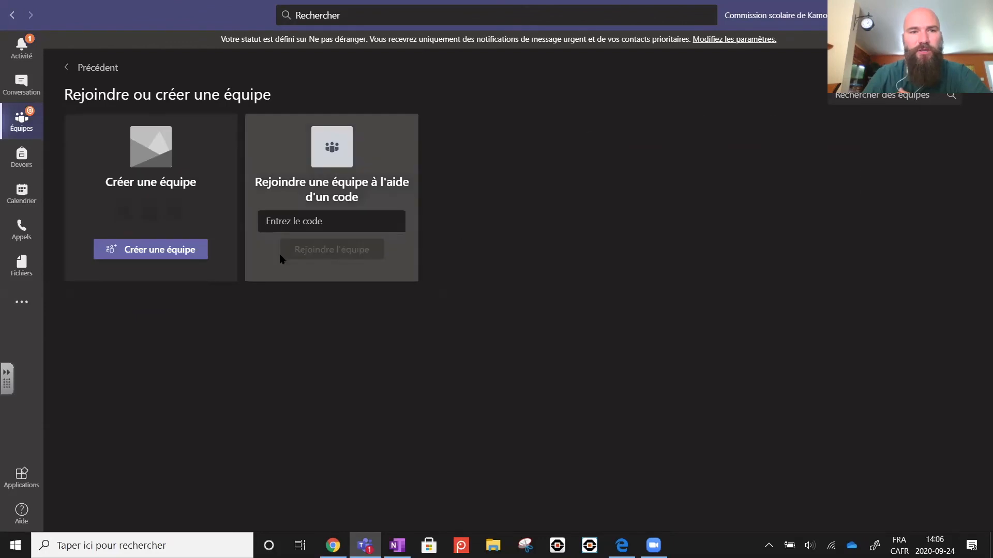
{"action": "left_click", "coordinate": [154, 251]}
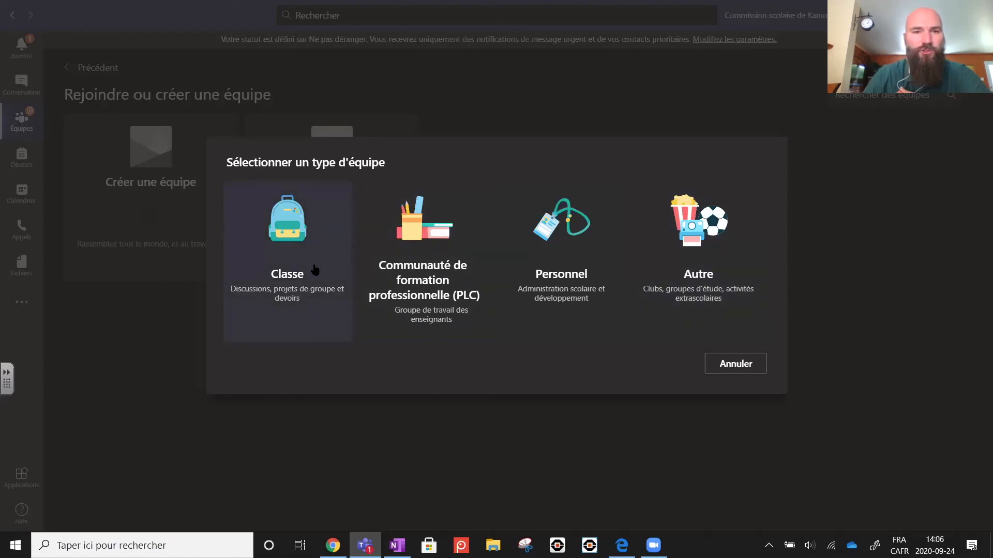
{"action": "left_click", "coordinate": [279, 260]}
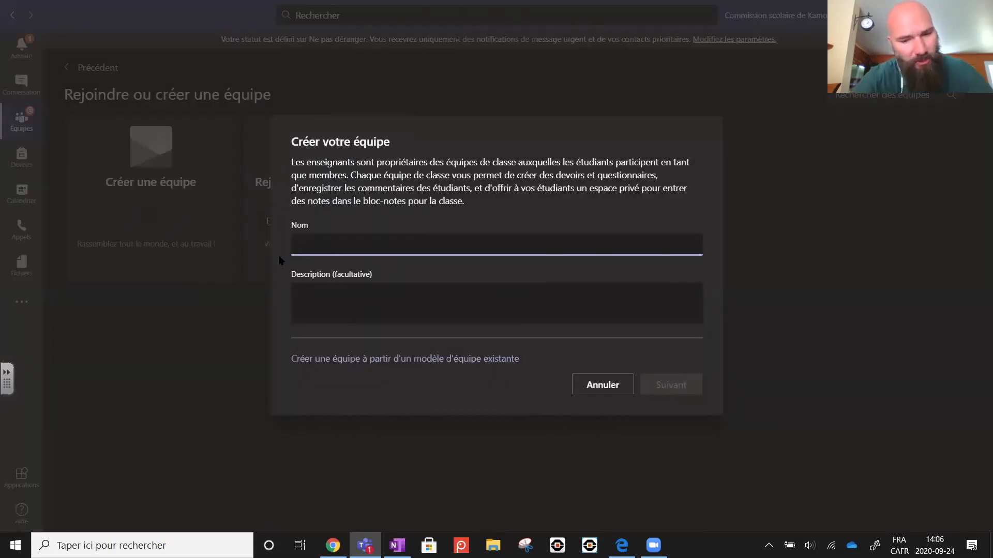
Step: Name the new class team "Test Fadio" and proceed to adding members
{"action": "type", "text": "Te"}
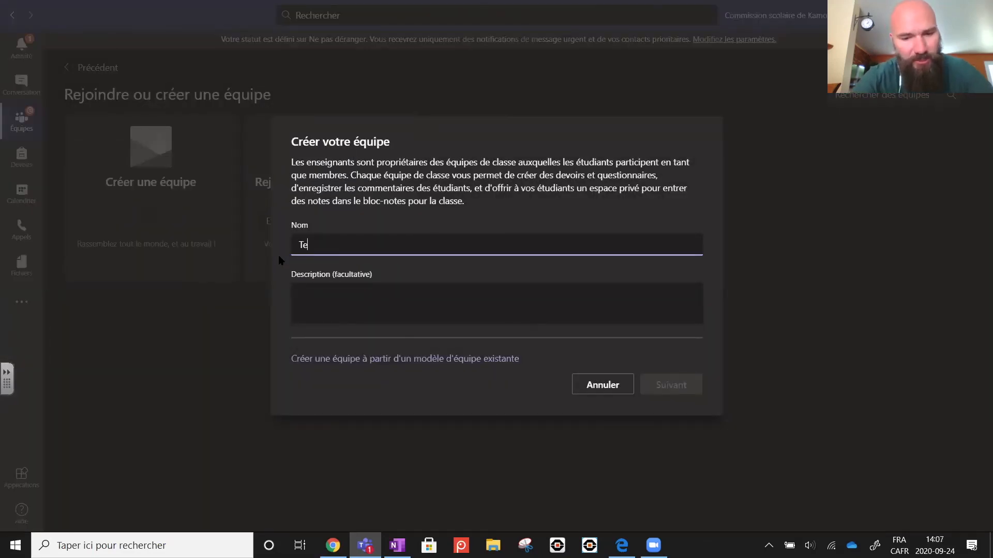
{"action": "type", "text": "st Fdio"}
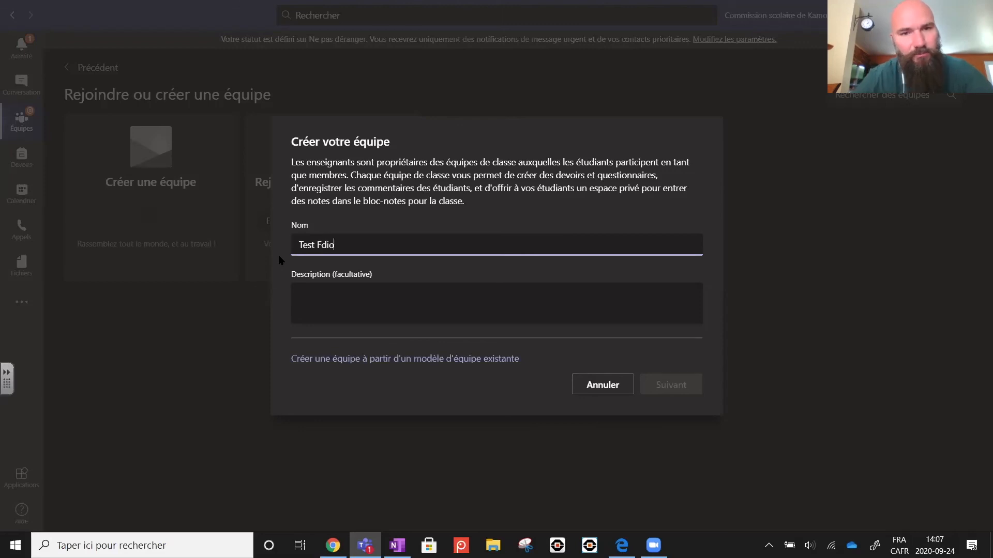
{"action": "key", "text": "BackSpace"}
{"action": "key", "text": "BackSpace"}
{"action": "key", "text": "BackSpace"}
{"action": "type", "text": "adio"}
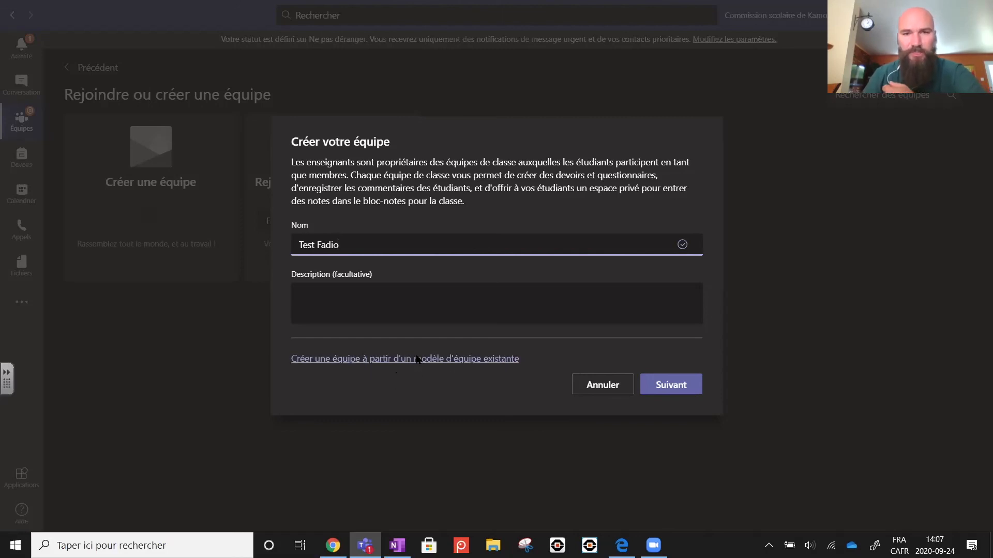
{"action": "left_click", "coordinate": [671, 384]}
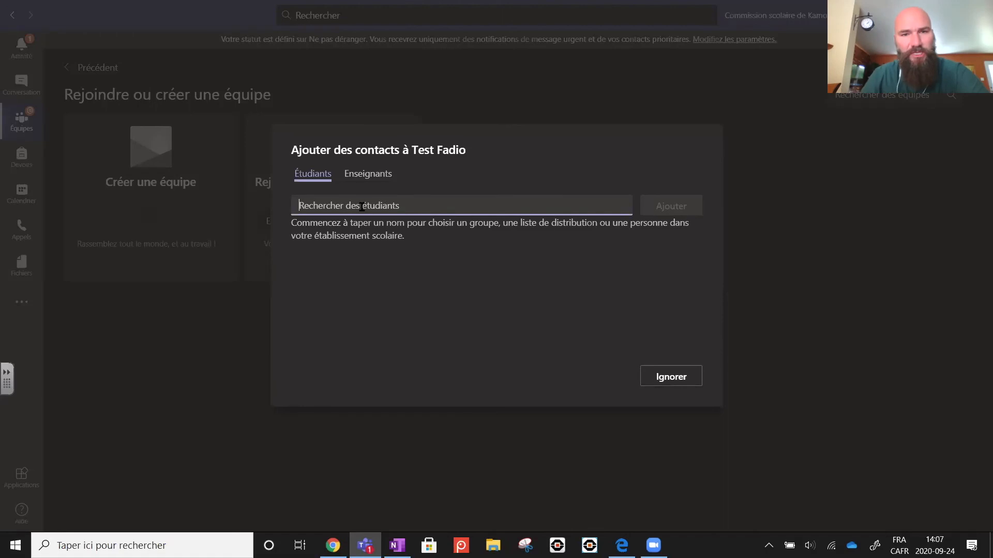
Step: Look at the student and teacher member options, skip adding anyone, and open the new team's course materials area
{"action": "left_click", "coordinate": [367, 174]}
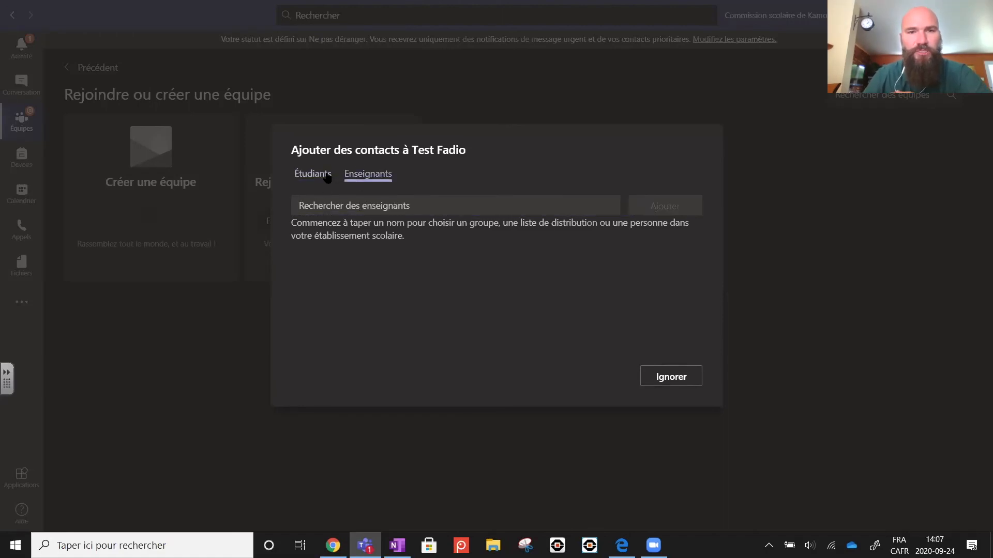
{"action": "left_click", "coordinate": [321, 178]}
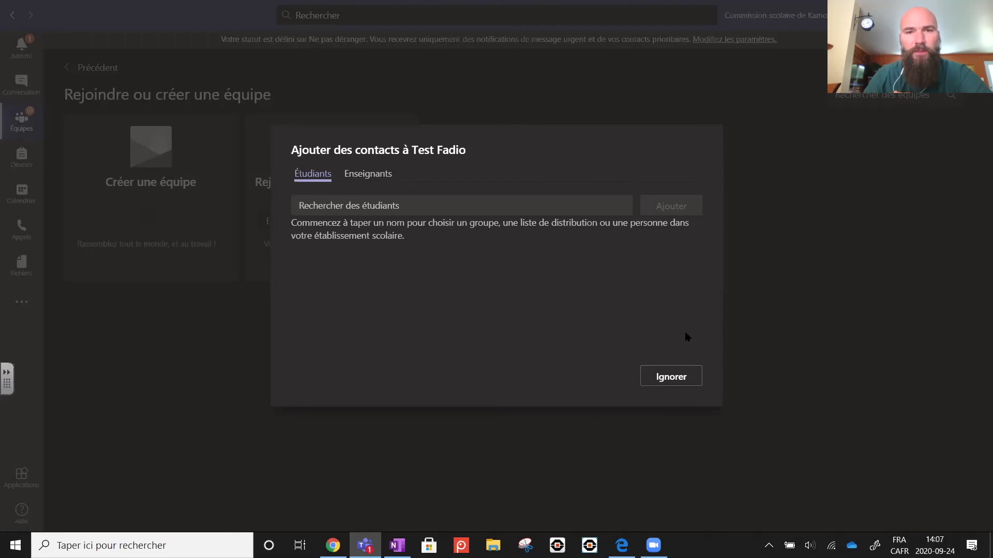
{"action": "left_click", "coordinate": [669, 380]}
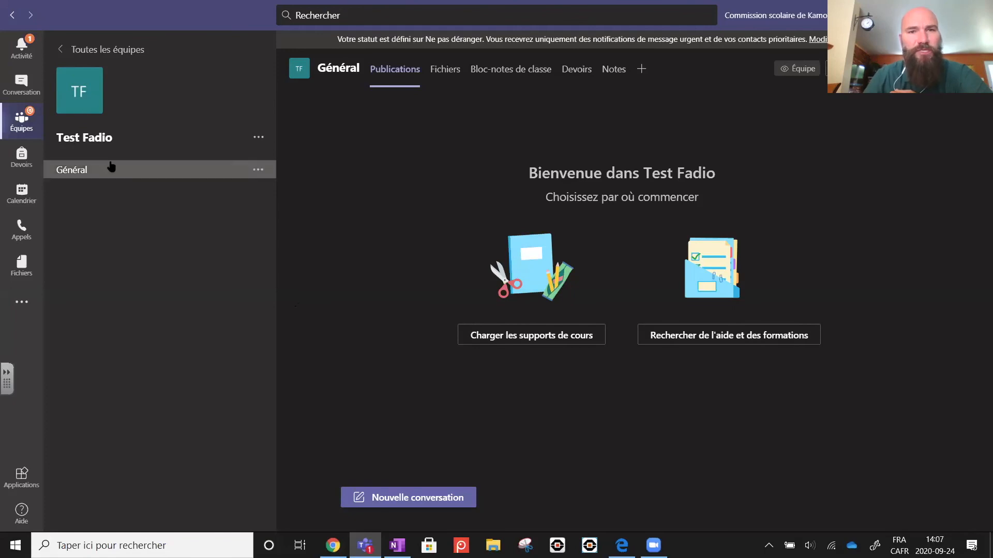
{"action": "left_click", "coordinate": [535, 335]}
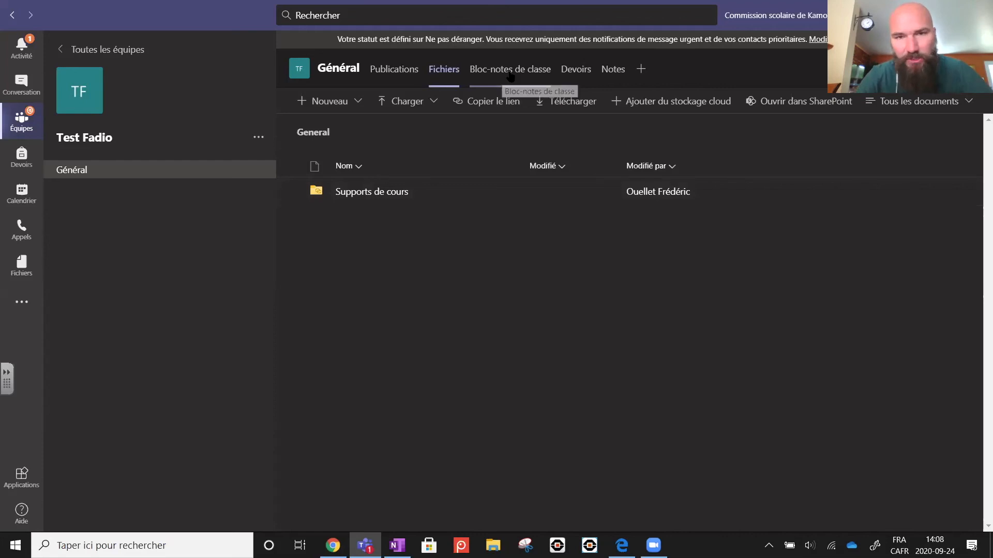
Step: Enlarge the Teams display and open the Test Fadio team's class notebook in expanded view
{"action": "key", "text": "ctrl+equal"}
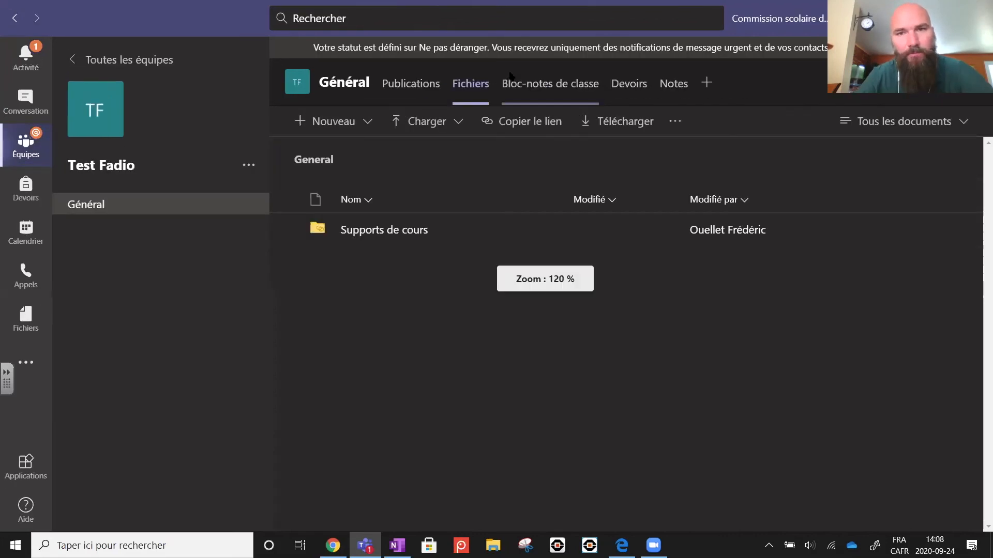
{"action": "key", "text": "ctrl+equal"}
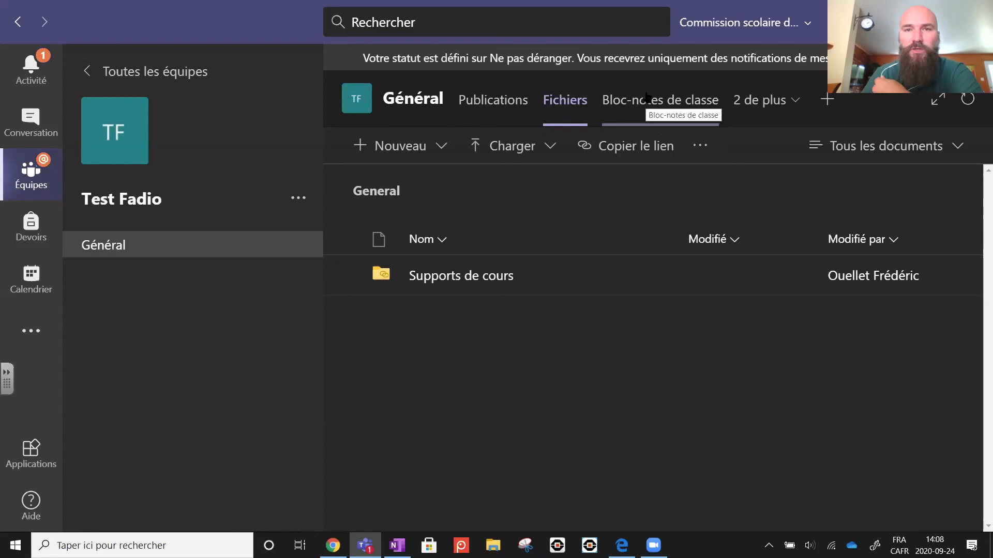
{"action": "left_click", "coordinate": [651, 103]}
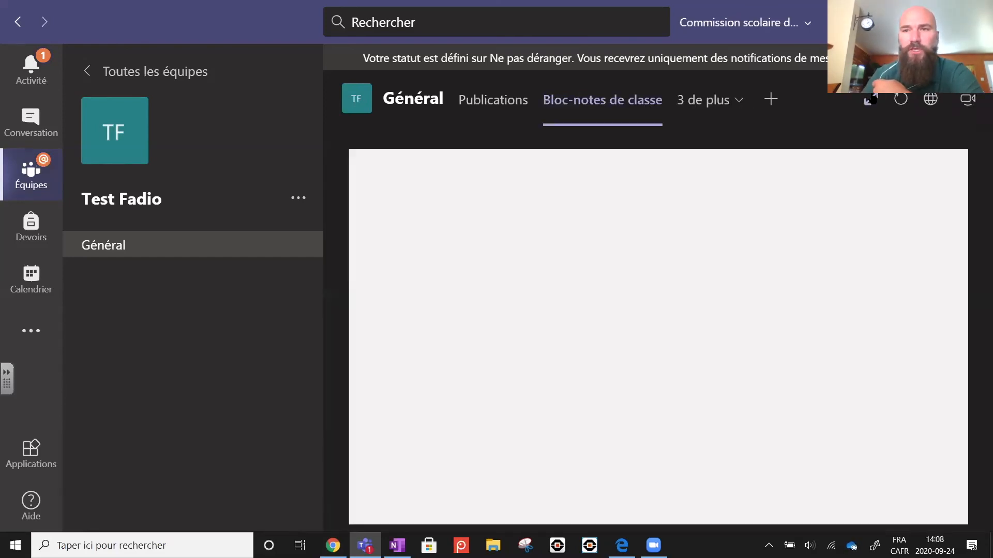
{"action": "left_click", "coordinate": [870, 99]}
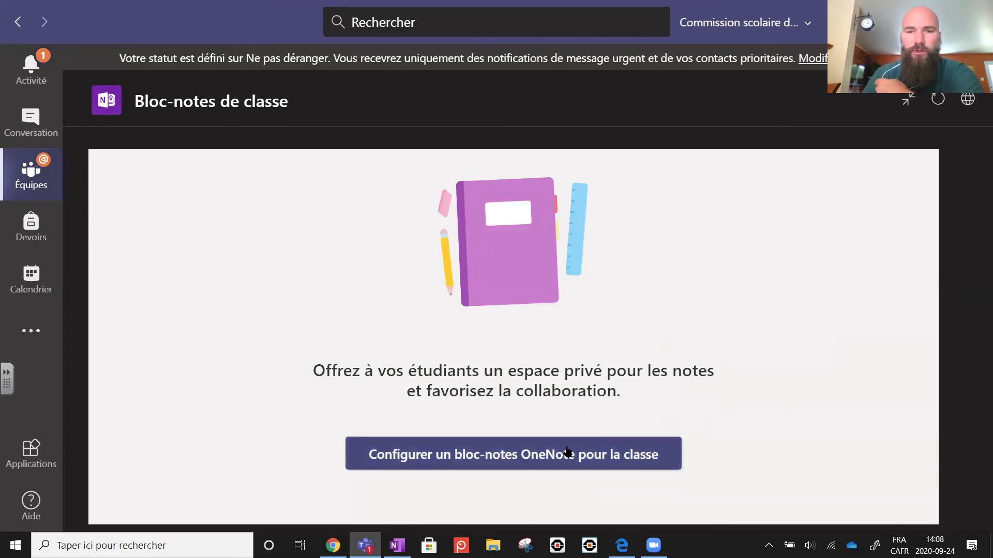
Step: Start setting up the OneNote class notebook as a blank notebook and review the permissions of its four spaces
{"action": "left_click", "coordinate": [536, 459]}
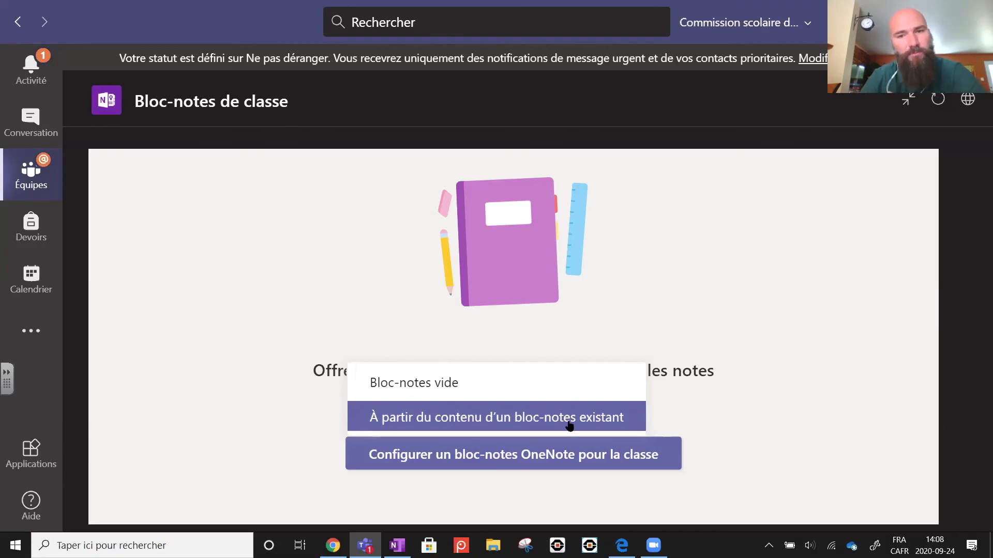
{"action": "left_click", "coordinate": [463, 384]}
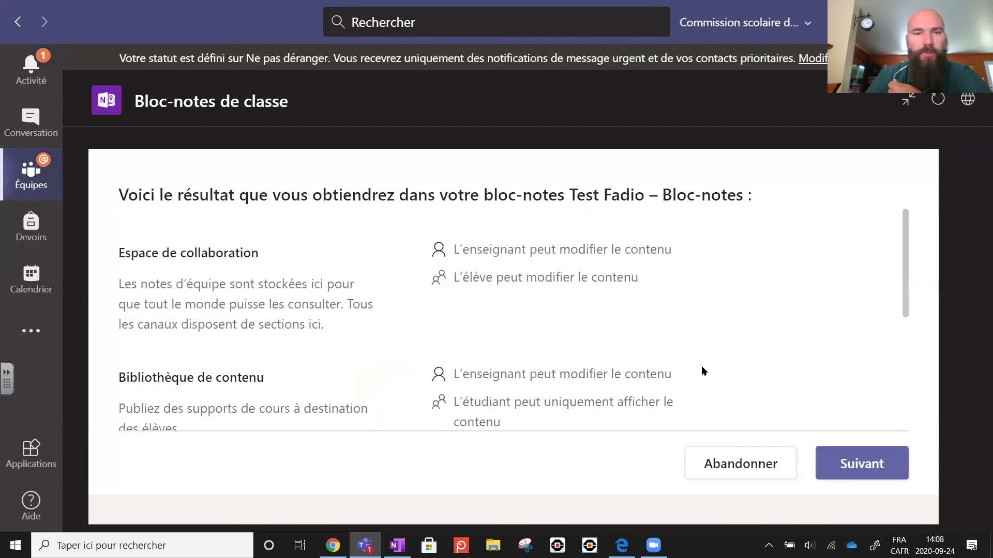
{"action": "scroll", "coordinate": [904, 274], "scroll_direction": "down", "scroll_amount": 1}
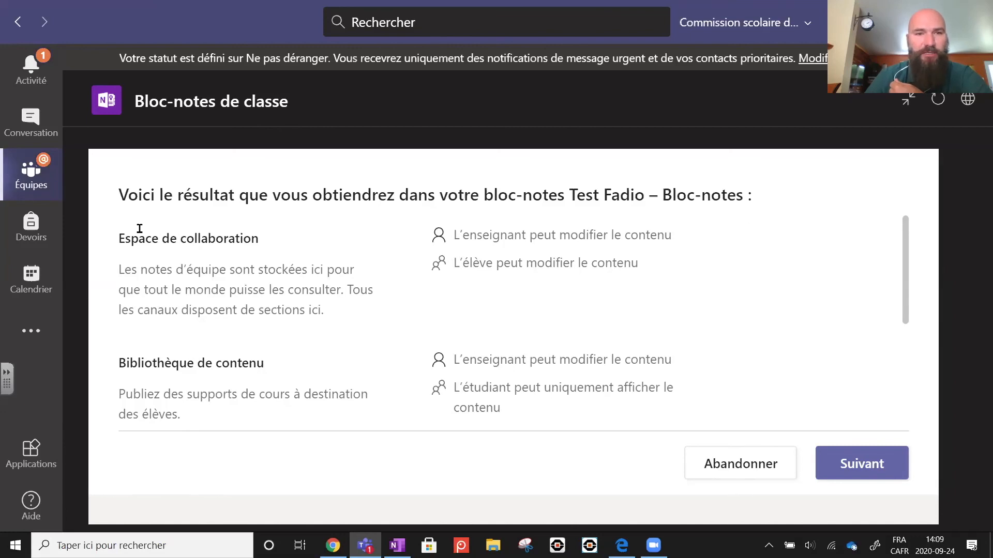
{"action": "left_click_drag", "start_coordinate": [908, 299], "coordinate": [916, 352]}
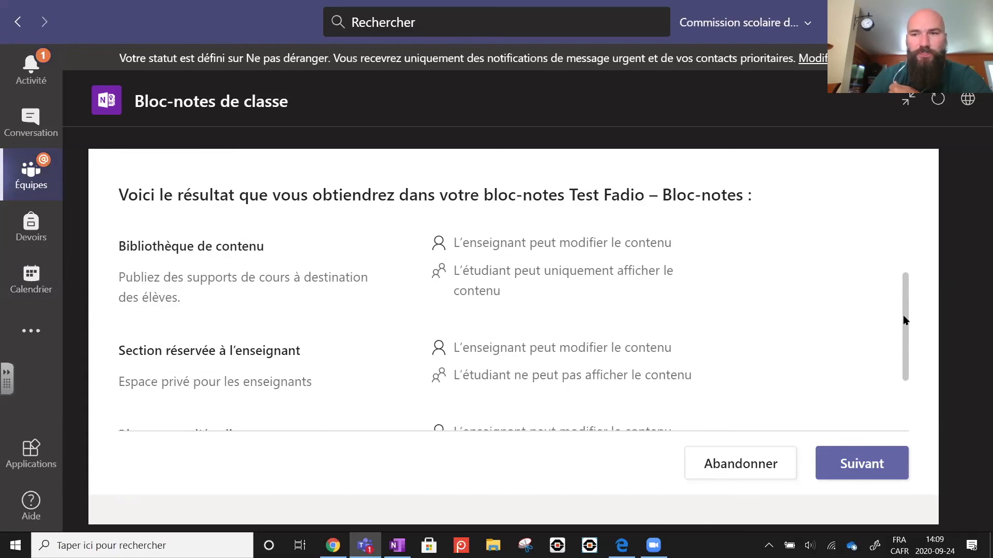
{"action": "scroll", "coordinate": [926, 381], "scroll_direction": "down", "scroll_amount": 2}
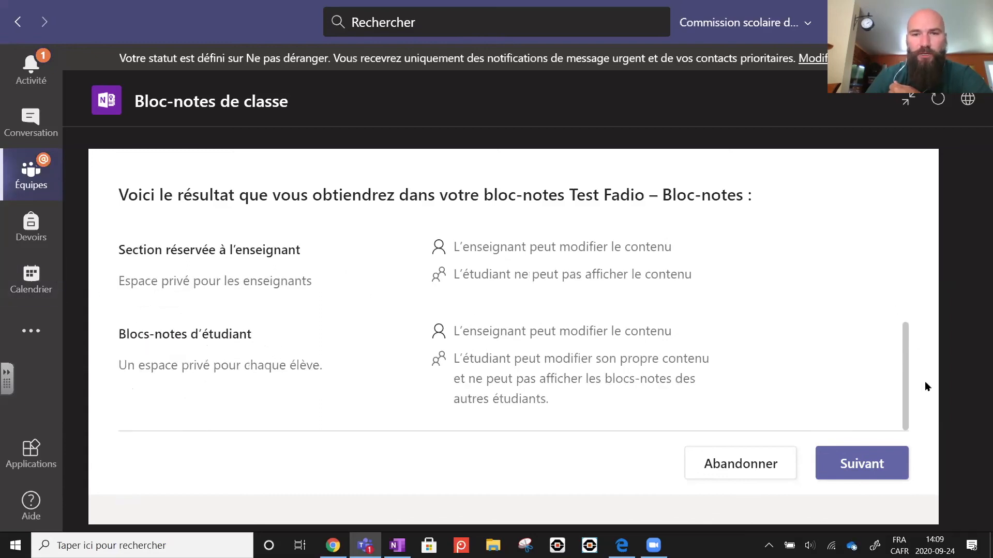
Step: Continue to the student section setup and remove the Questionnaires and Notes de cours sections
{"action": "left_click", "coordinate": [861, 464]}
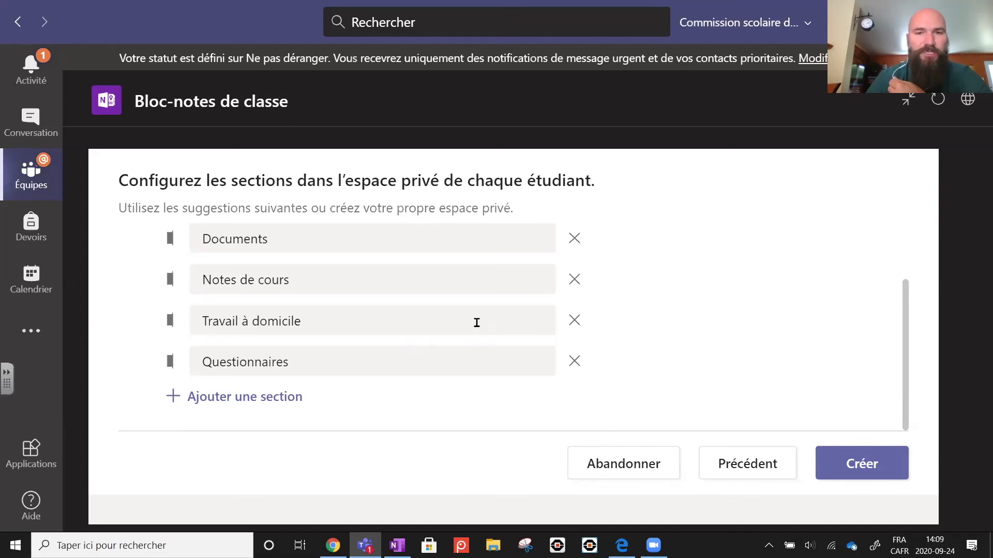
{"action": "left_click", "coordinate": [575, 363]}
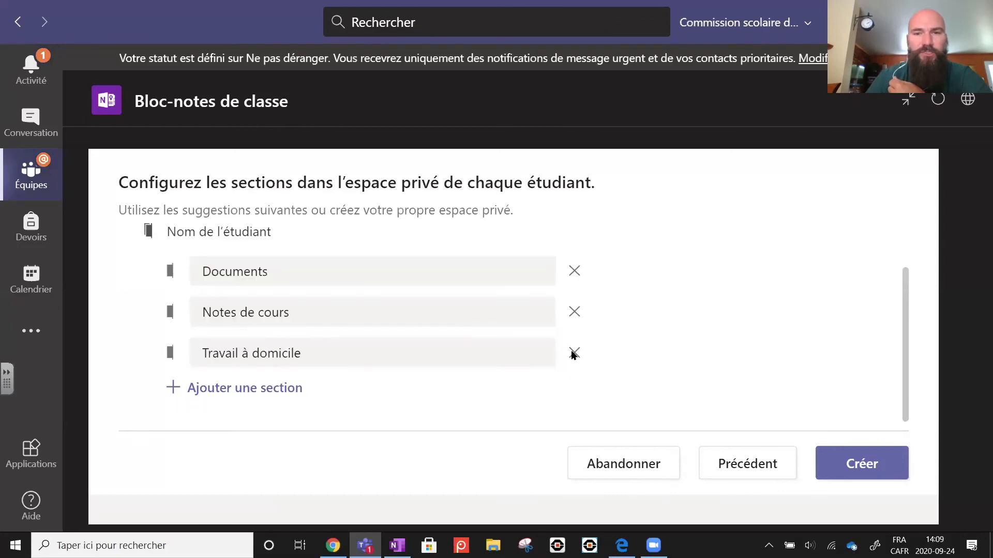
{"action": "left_click", "coordinate": [575, 316]}
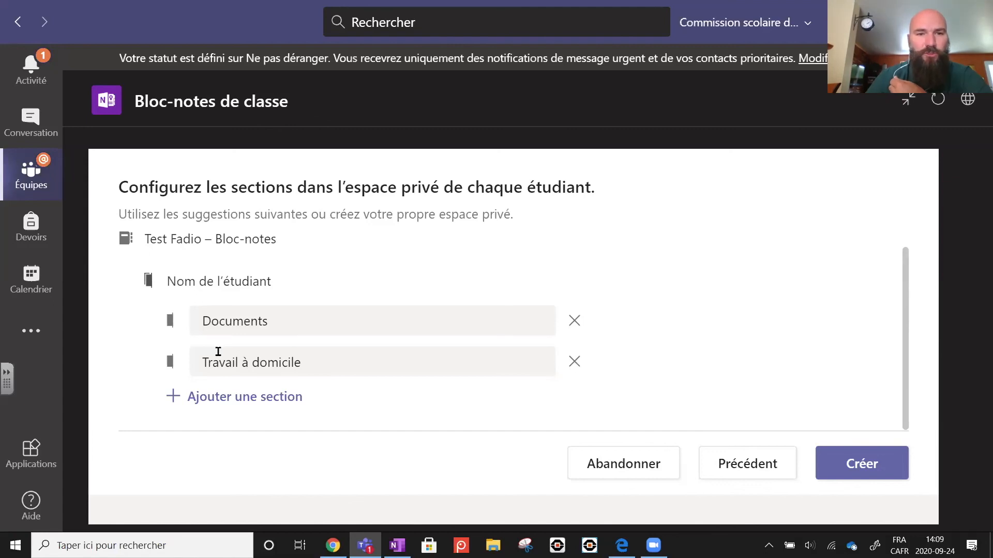
Step: Shorten the Documents section's name to "Doc" and create the class notebook
{"action": "left_click", "coordinate": [312, 317]}
{"action": "key", "text": "BackSpace"}
{"action": "key", "text": "BackSpace"}
{"action": "key", "text": "BackSpace"}
{"action": "key", "text": "BackSpace"}
{"action": "key", "text": "BackSpace"}
{"action": "key", "text": "BackSpace"}
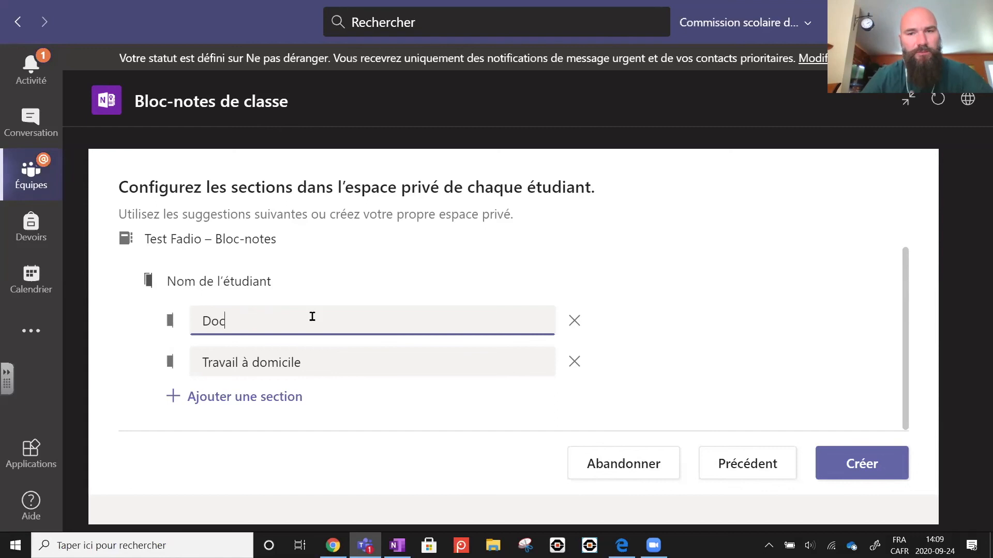
{"action": "left_click", "coordinate": [697, 337]}
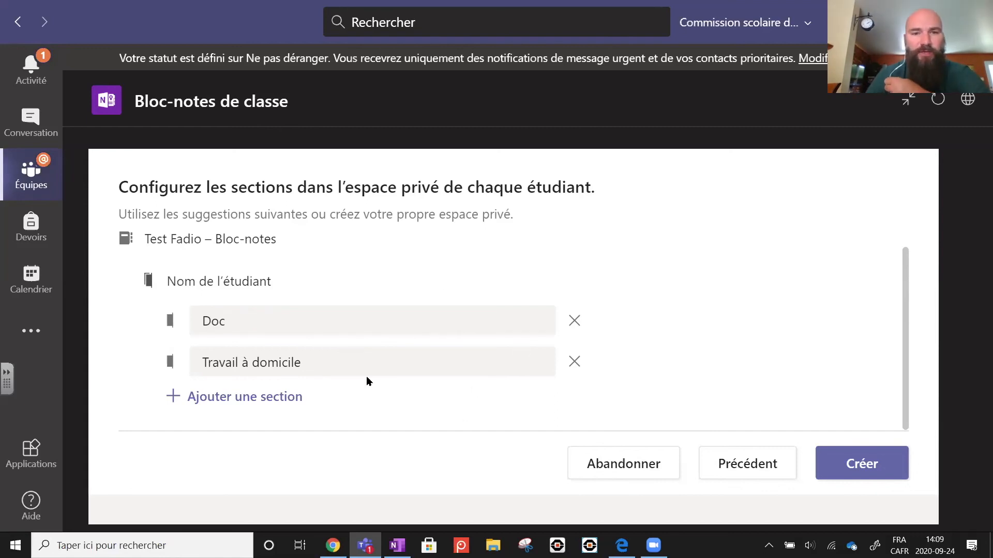
{"action": "left_click", "coordinate": [861, 466]}
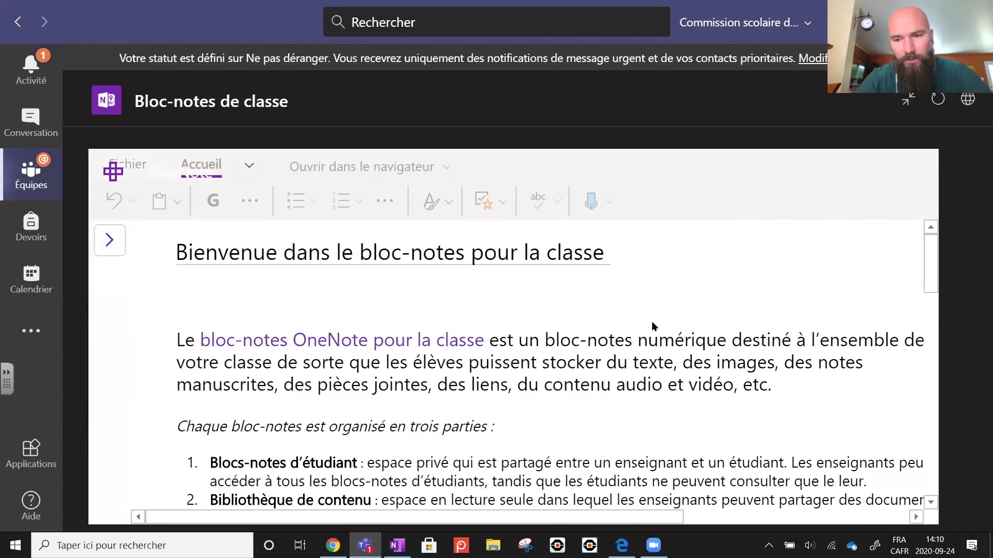
Step: Reduce the Teams display zoom and look over the new notebook's sections and pages
{"action": "key", "text": "ctrl+equal"}
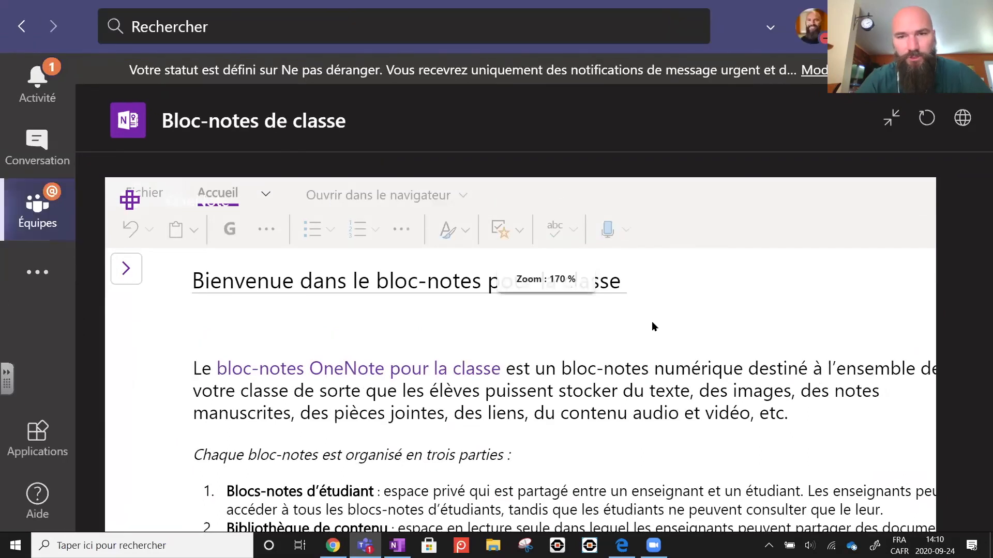
{"action": "key", "text": "ctrl+minus"}
{"action": "key", "text": "ctrl+minus"}
{"action": "key", "text": "ctrl+minus"}
{"action": "key", "text": "ctrl+minus"}
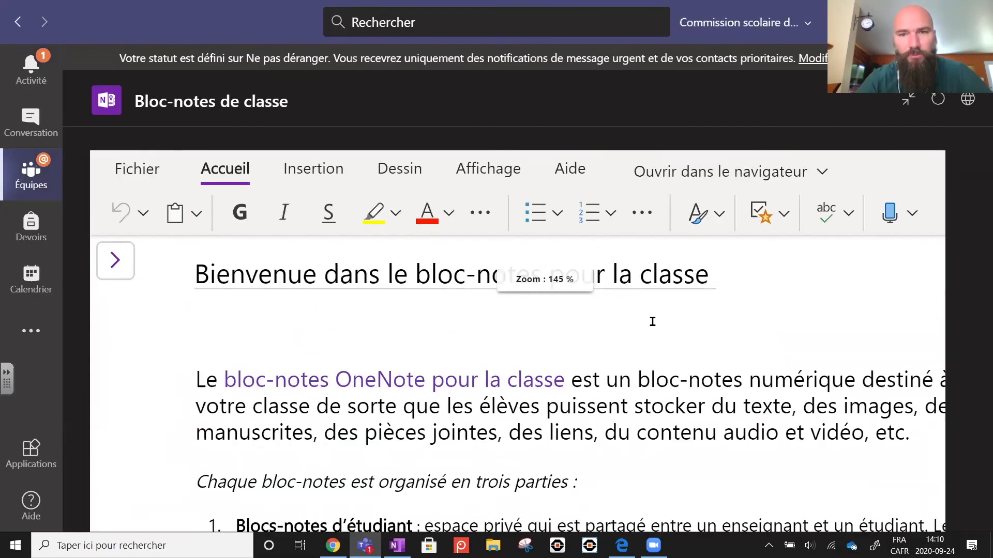
{"action": "key", "text": "ctrl+minus"}
{"action": "key", "text": "ctrl+minus"}
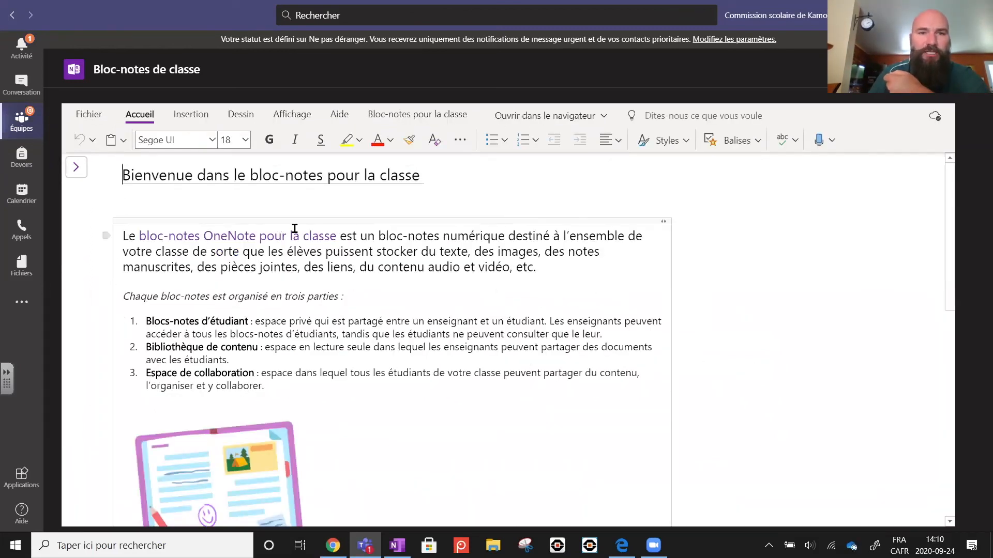
{"action": "left_click", "coordinate": [76, 168]}
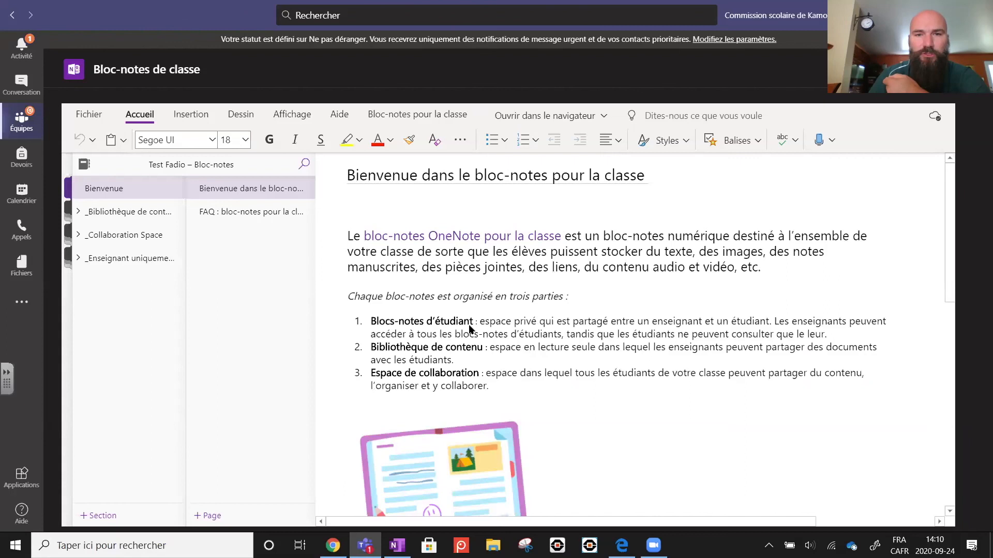
{"action": "left_click", "coordinate": [471, 279]}
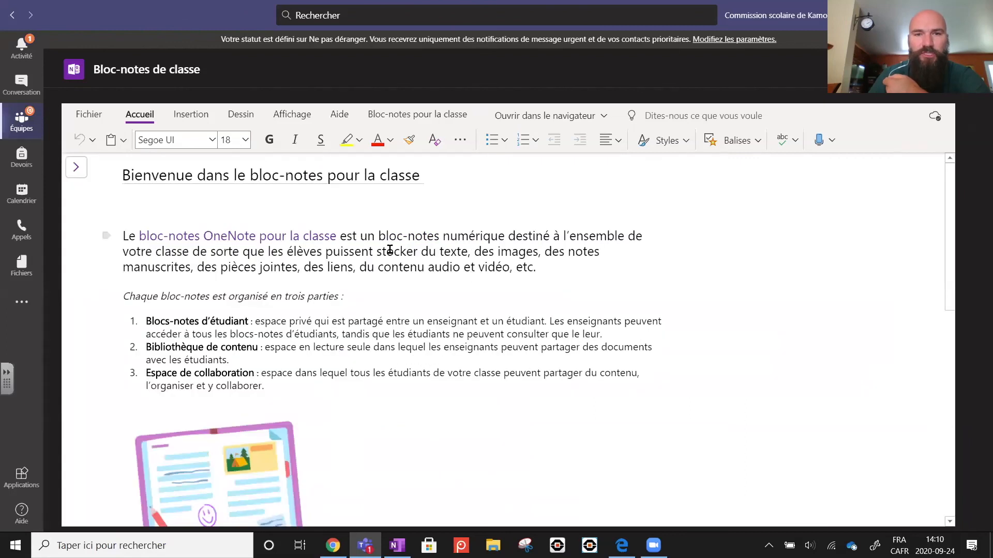
Step: Delete the introductory content block from the welcome page and place an empty text block below the title
{"action": "left_click", "coordinate": [379, 220]}
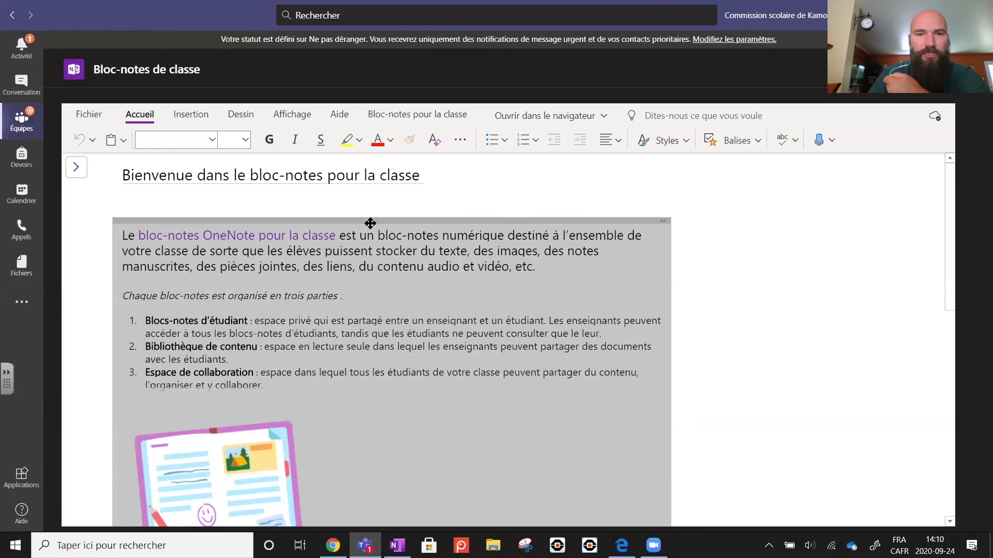
{"action": "key", "text": "Delete"}
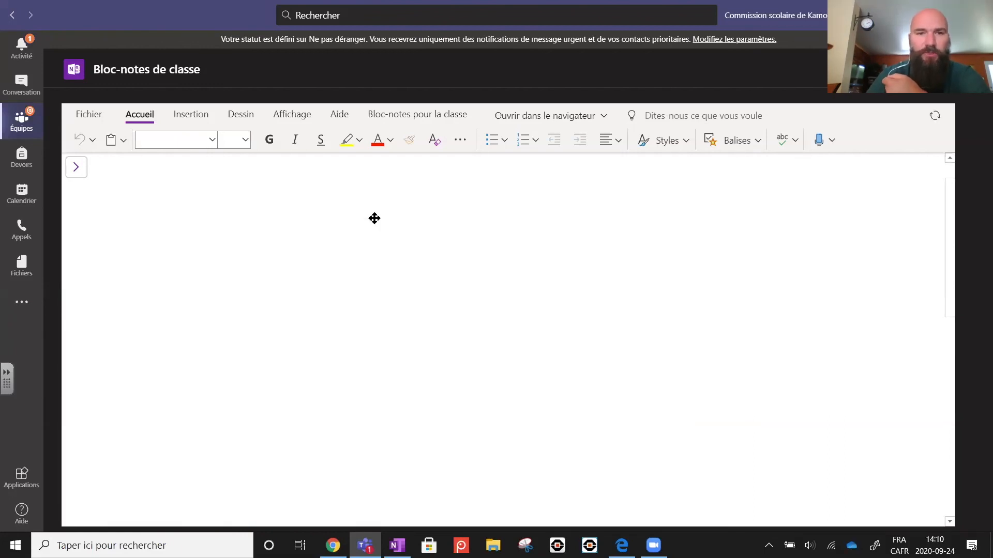
{"action": "left_click", "coordinate": [75, 167]}
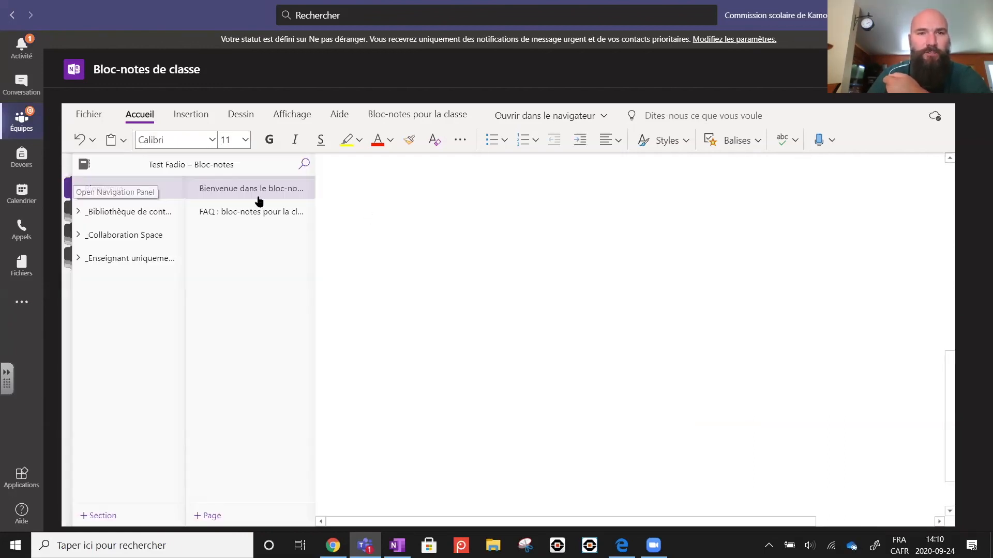
{"action": "left_click", "coordinate": [361, 202]}
{"action": "left_click", "coordinate": [87, 174]}
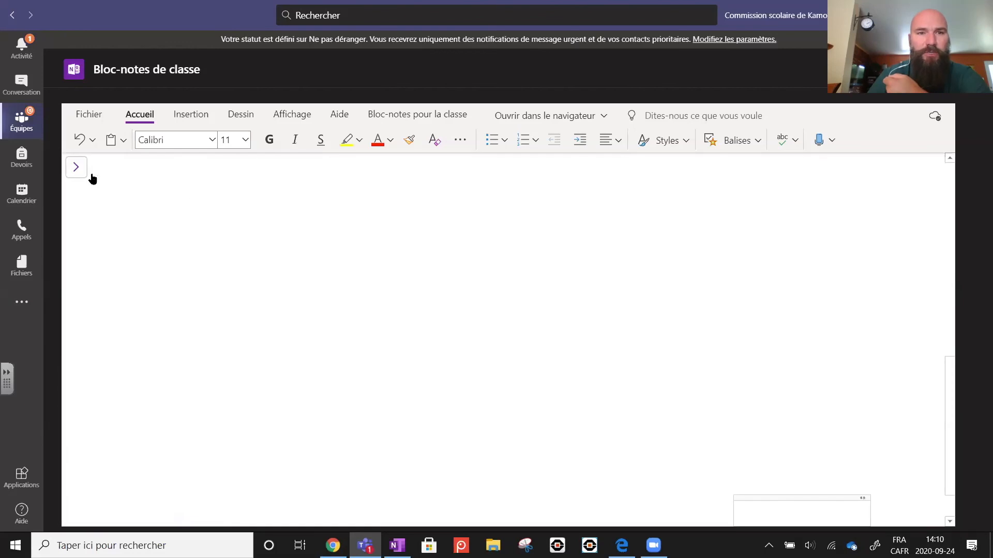
{"action": "left_click", "coordinate": [366, 184]}
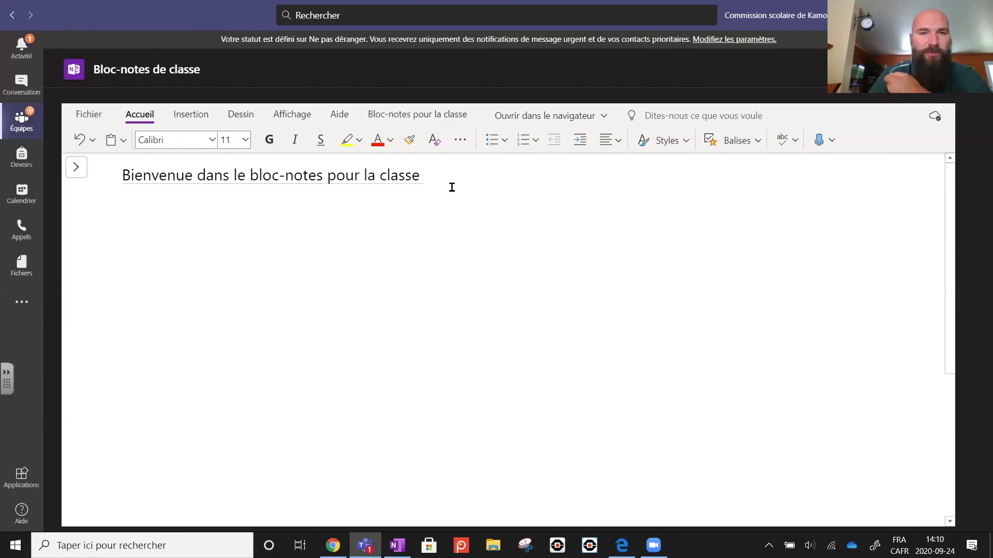
{"action": "left_click", "coordinate": [157, 235]}
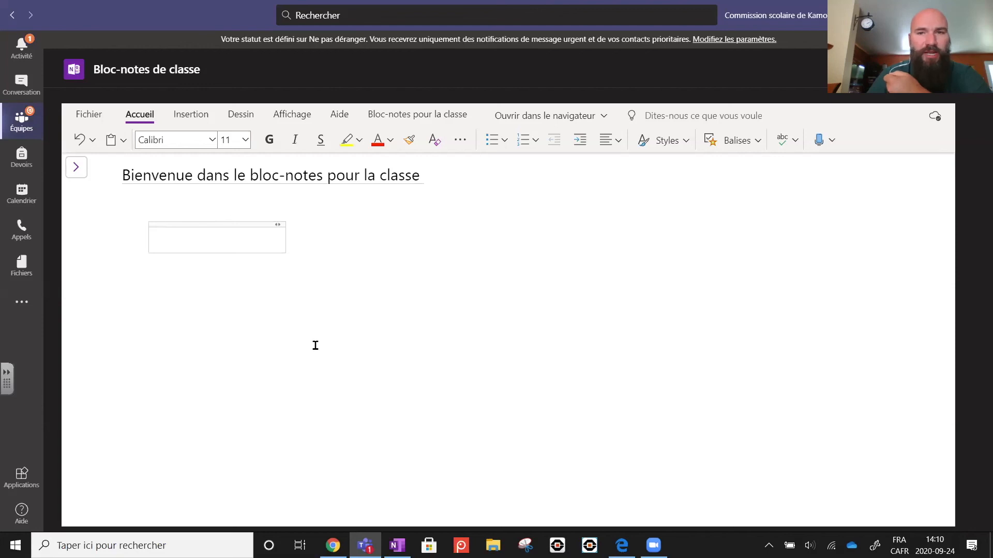
Step: Expand the notebook's three section groups and open the teacher-only guide page with the class notebook commands shown
{"action": "left_click", "coordinate": [75, 166]}
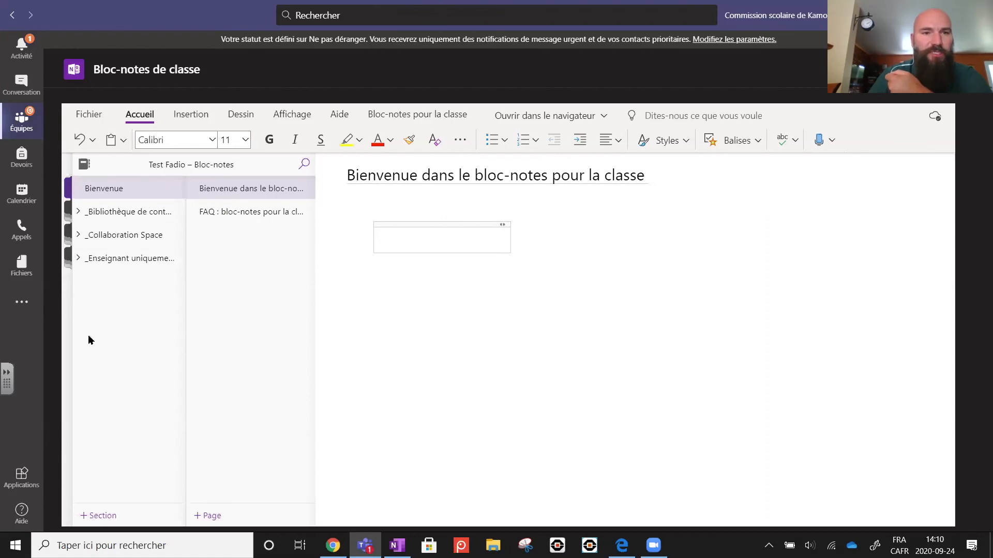
{"action": "left_click", "coordinate": [77, 212]}
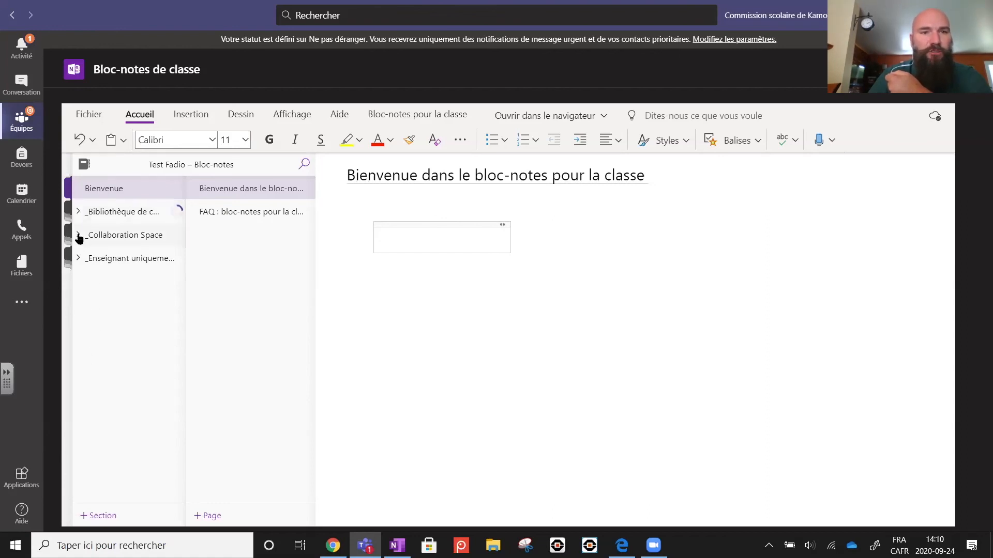
{"action": "left_click", "coordinate": [80, 261]}
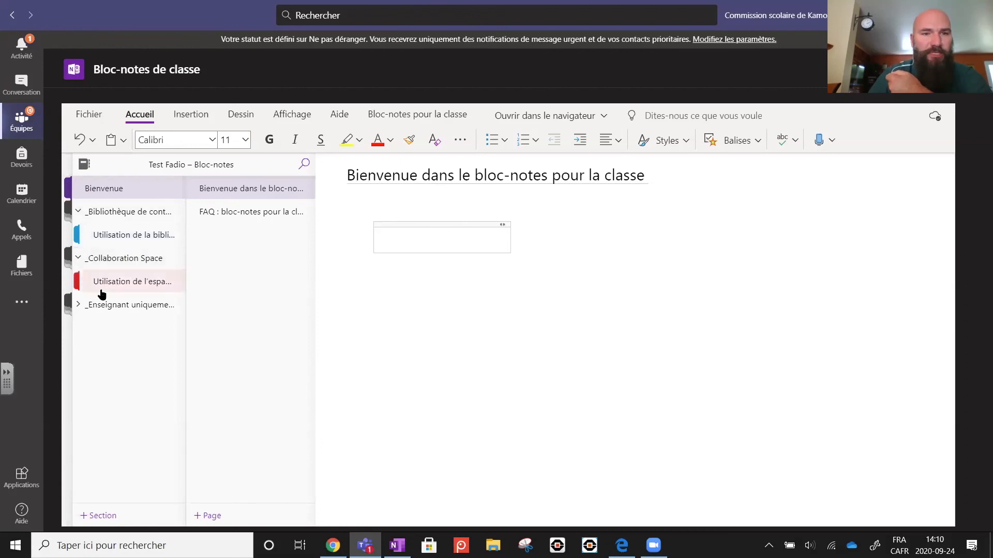
{"action": "left_click", "coordinate": [81, 306]}
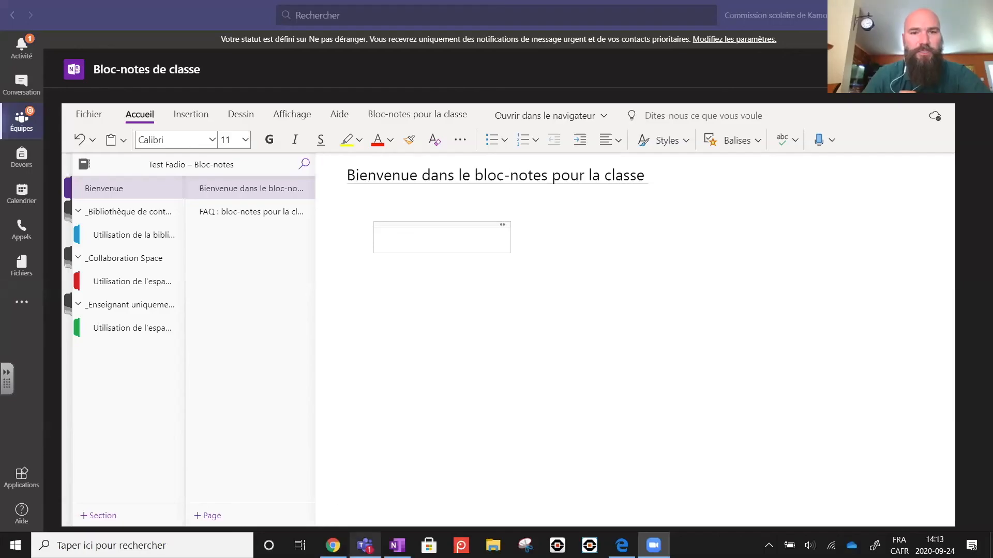
{"action": "left_click", "coordinate": [120, 333]}
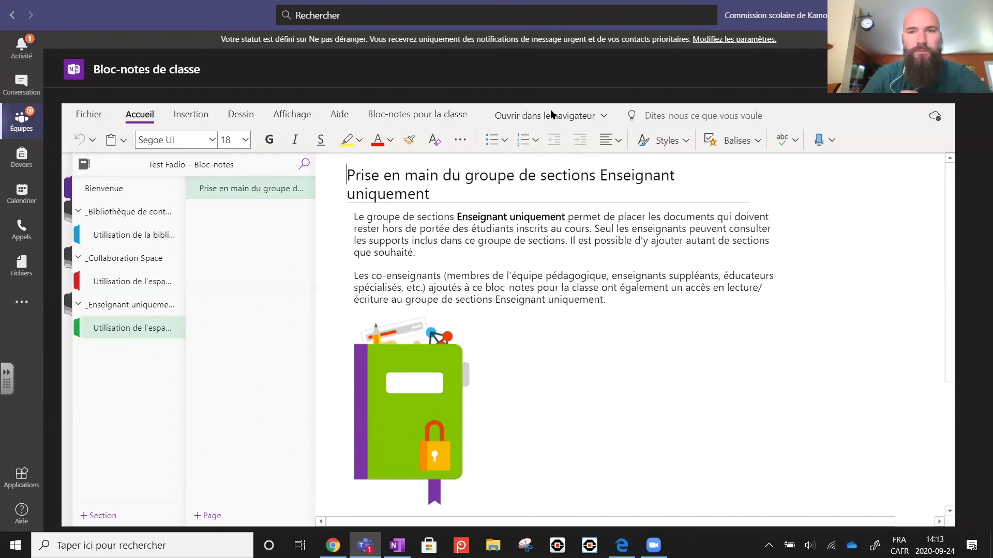
{"action": "left_click", "coordinate": [414, 115]}
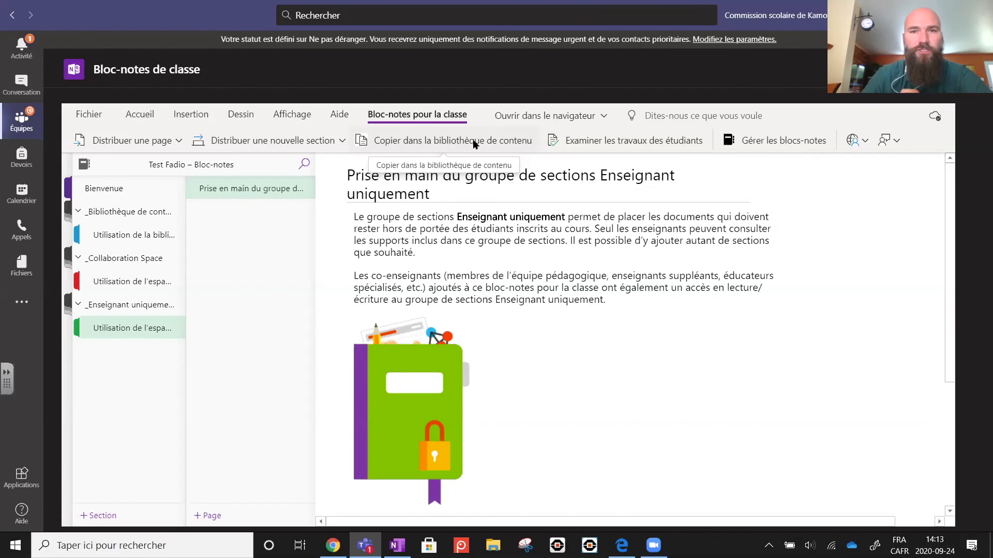
{"action": "left_click", "coordinate": [408, 142]}
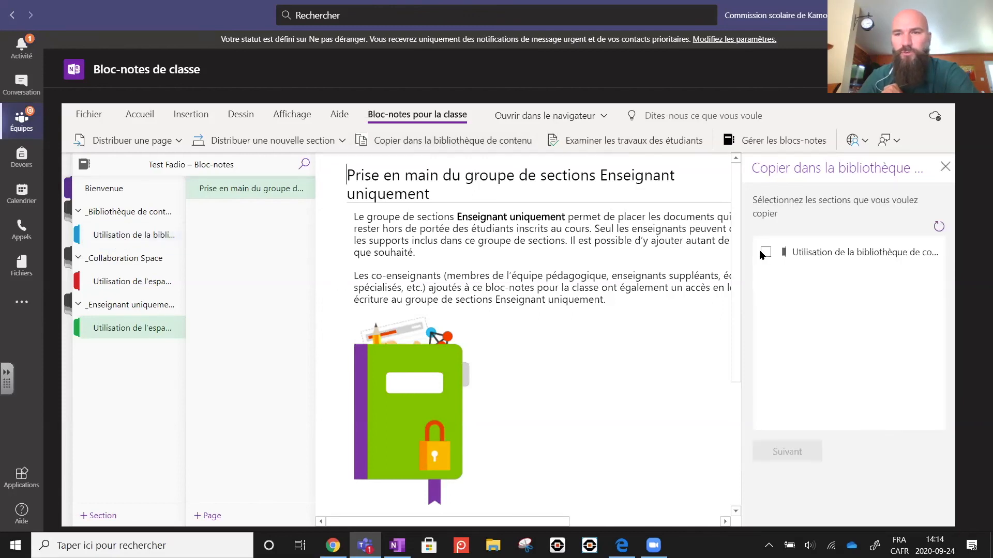
{"action": "left_click", "coordinate": [766, 253]}
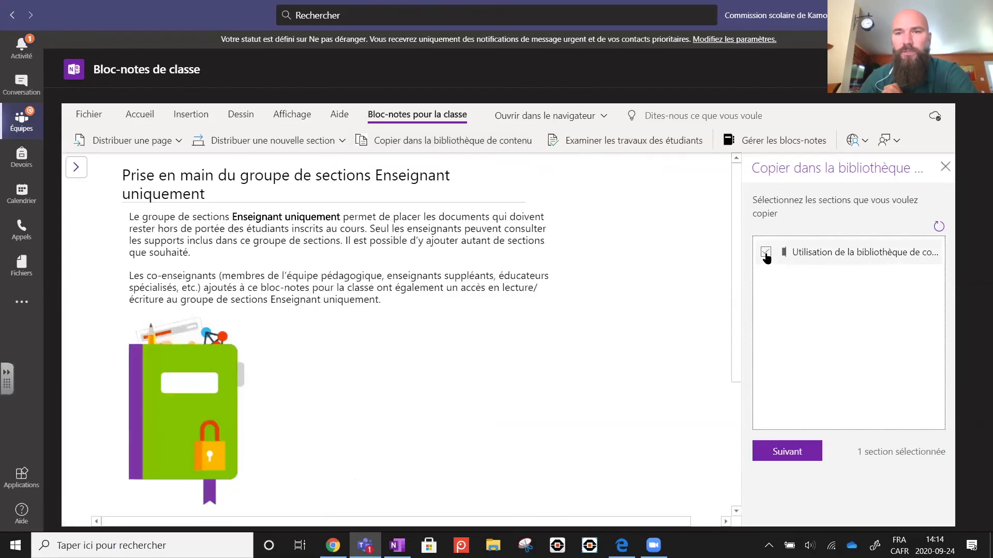
{"action": "left_click", "coordinate": [796, 454]}
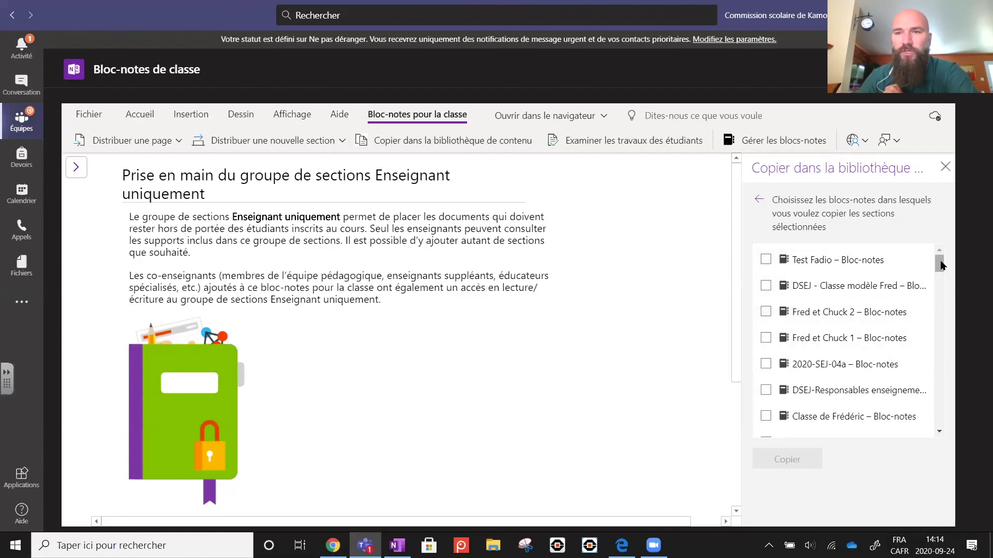
{"action": "left_click_drag", "start_coordinate": [940, 266], "coordinate": [940, 272]}
{"action": "left_click", "coordinate": [945, 168]}
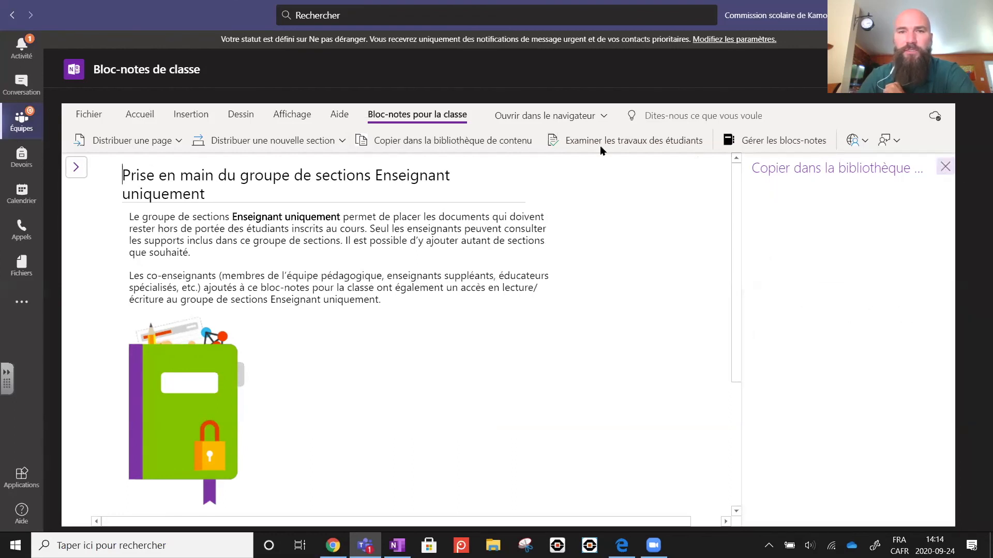
{"action": "left_click", "coordinate": [945, 167]}
Step: Copy the "Utilisation de la bibliothèque de contenu" section to the content library of the "DSEJ - Classe modèle Fred" notebook
{"action": "left_click", "coordinate": [455, 145]}
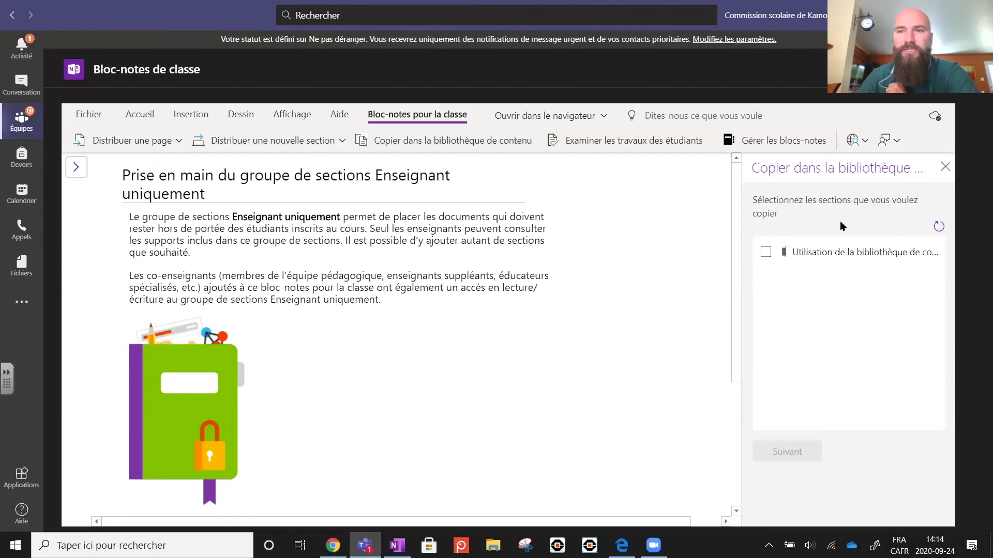
{"action": "left_click", "coordinate": [766, 254]}
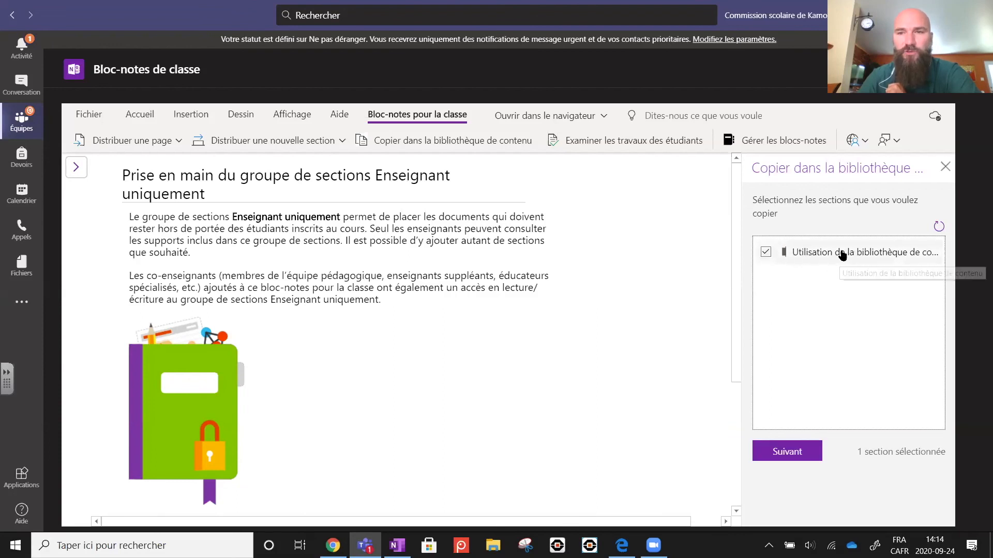
{"action": "left_click", "coordinate": [794, 454]}
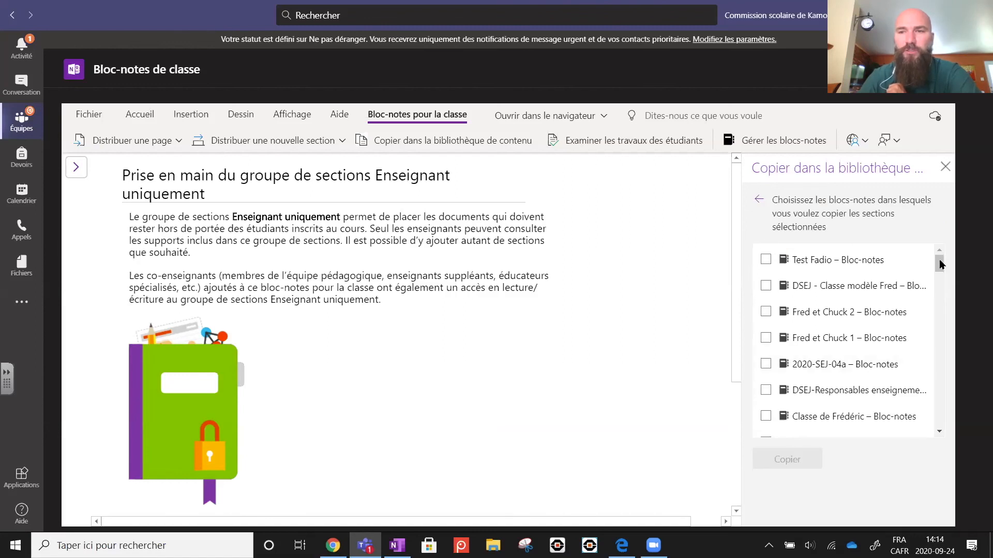
{"action": "mouse_move", "coordinate": [941, 273]}
{"action": "left_mouse_down"}
{"action": "mouse_move", "coordinate": [948, 315]}
{"action": "mouse_move", "coordinate": [948, 273]}
{"action": "left_mouse_up"}
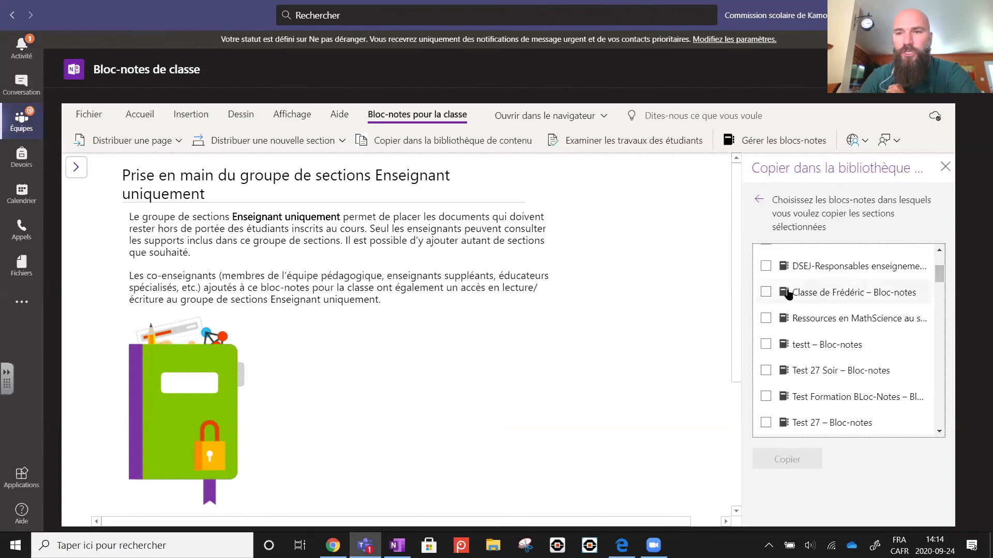
{"action": "scroll", "coordinate": [794, 308], "scroll_direction": "up", "scroll_amount": 2}
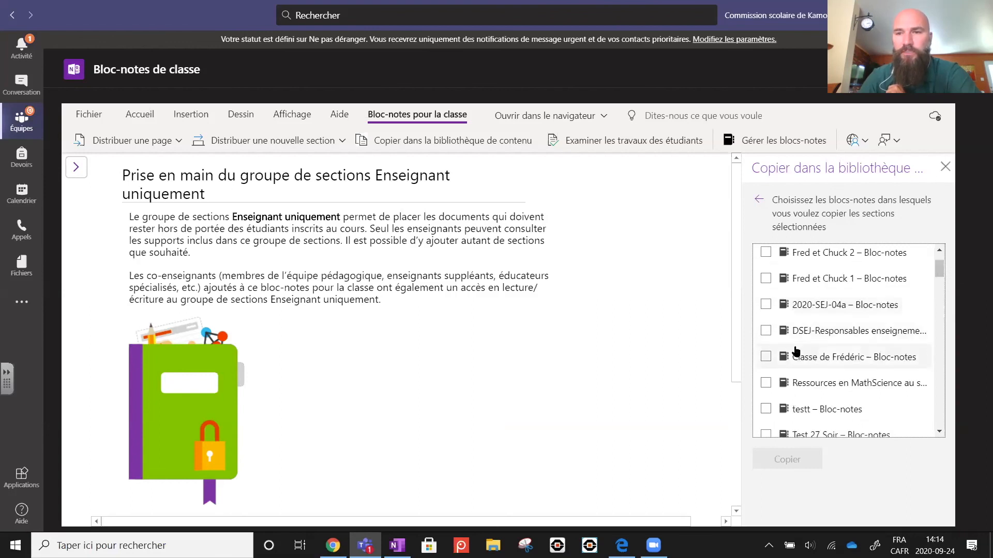
{"action": "scroll", "coordinate": [798, 381], "scroll_direction": "down", "scroll_amount": 2}
{"action": "scroll", "coordinate": [824, 345], "scroll_direction": "up", "scroll_amount": 4}
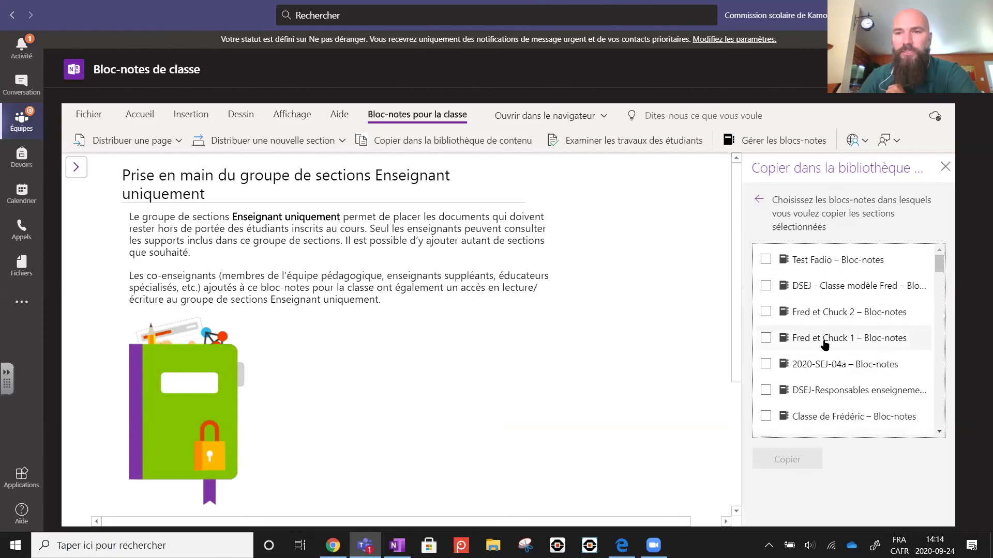
{"action": "left_click", "coordinate": [767, 287]}
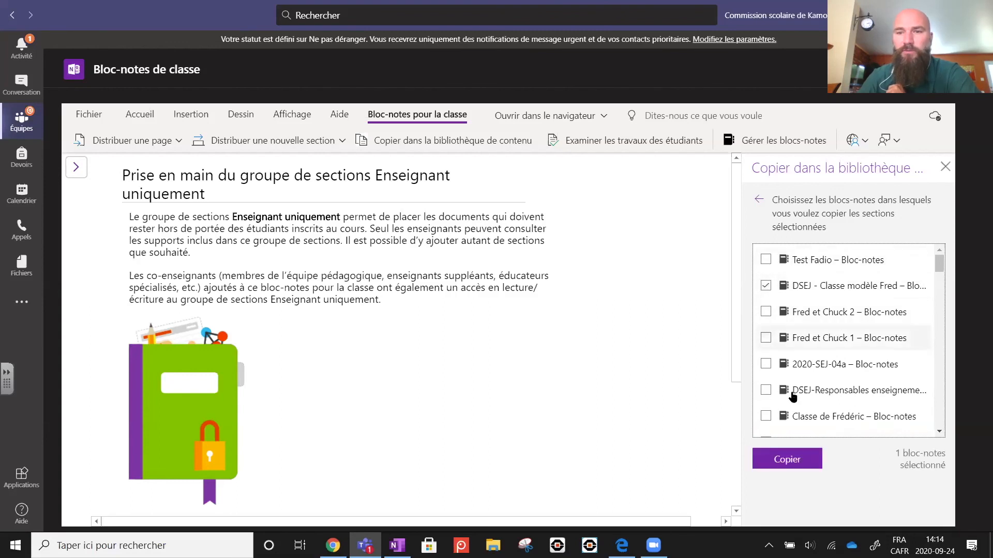
{"action": "left_click", "coordinate": [799, 464]}
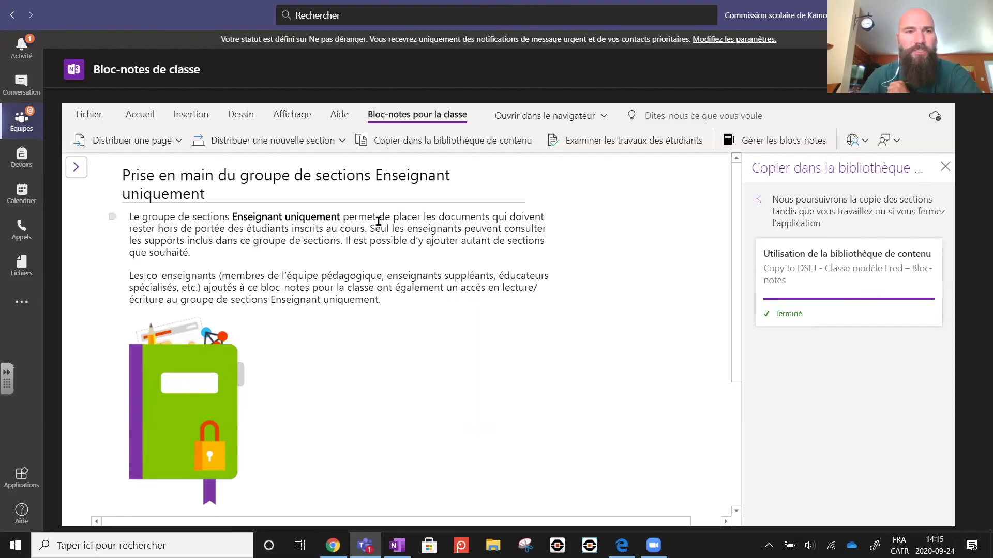
Step: Open the class notebook of the "DSEJ - Classe modèle Fred" team's general channel and expand it to the full view
{"action": "left_click", "coordinate": [20, 124]}
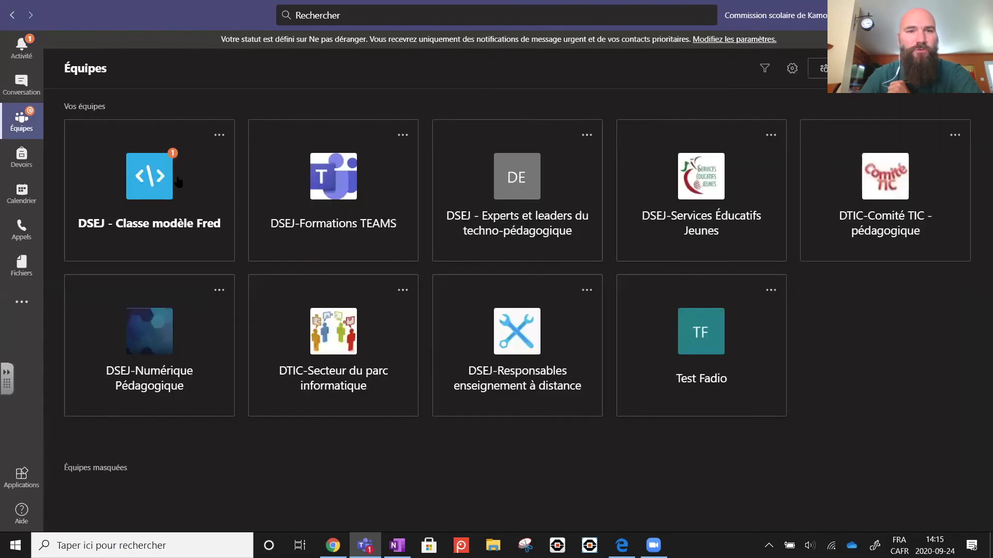
{"action": "left_click", "coordinate": [143, 191]}
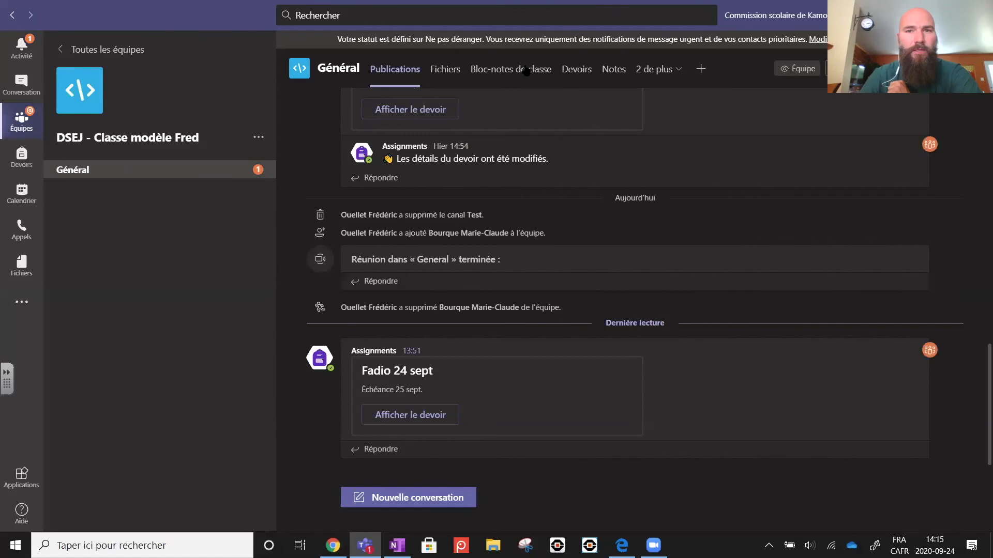
{"action": "left_click", "coordinate": [506, 74]}
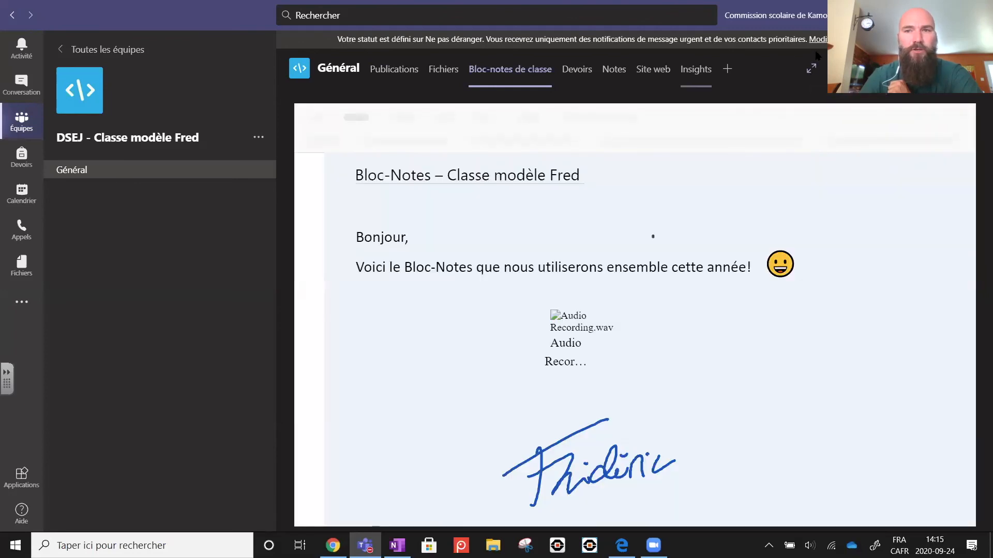
{"action": "left_click", "coordinate": [811, 68]}
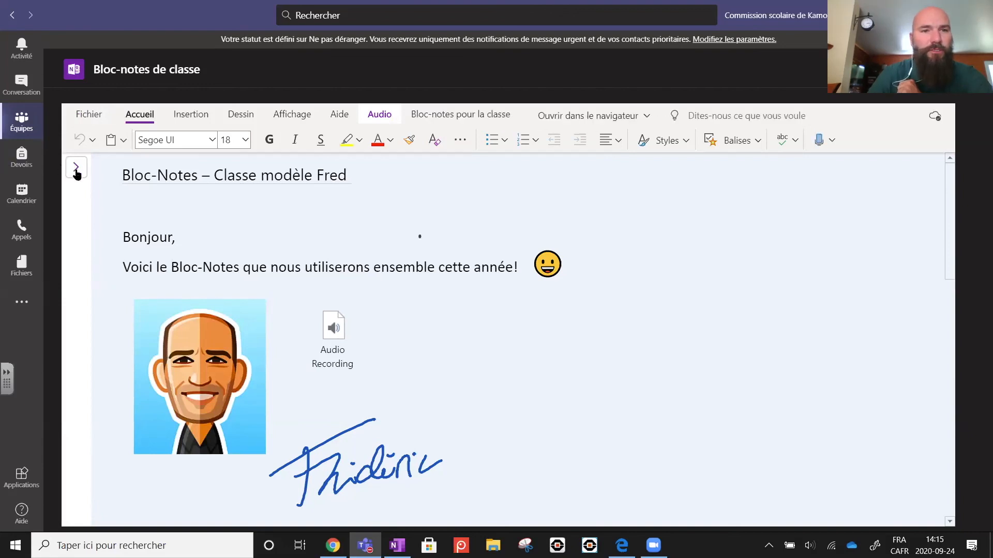
Step: Show the notebook's section list and open the copied "Utilisation de la bibliothèque de contenu" section in the content library
{"action": "left_click", "coordinate": [76, 168]}
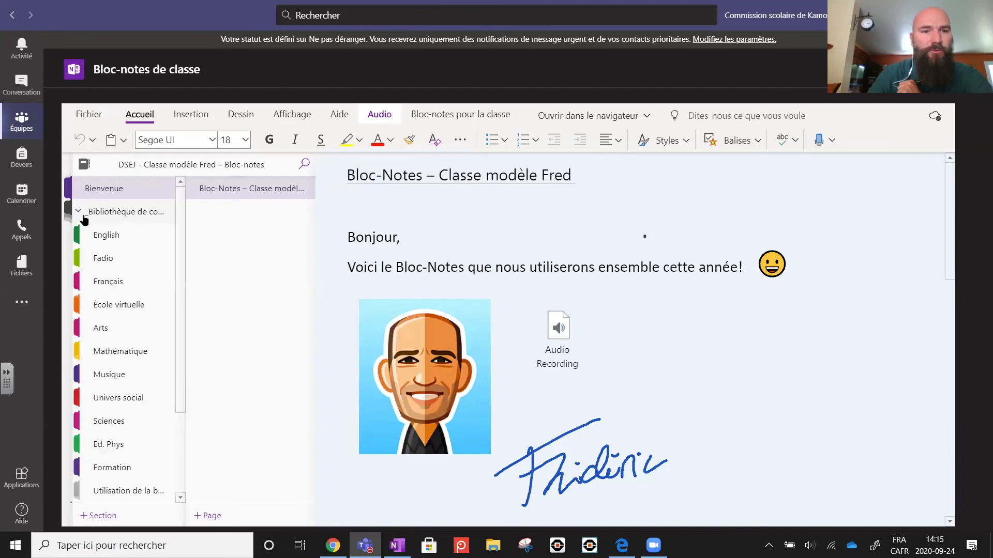
{"action": "scroll", "coordinate": [145, 289], "scroll_direction": "down", "scroll_amount": 2}
{"action": "scroll", "coordinate": [142, 393], "scroll_direction": "down", "scroll_amount": 1}
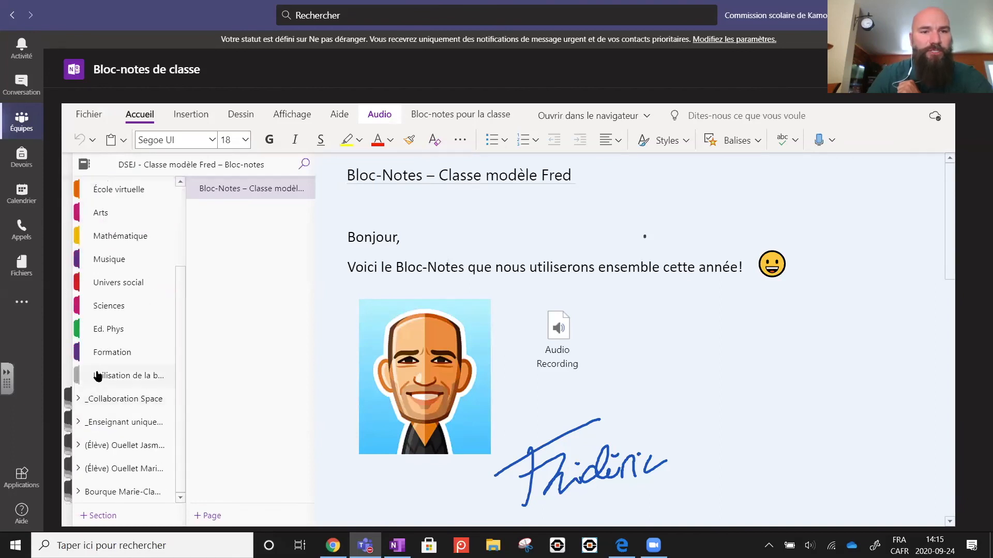
{"action": "left_click", "coordinate": [117, 378]}
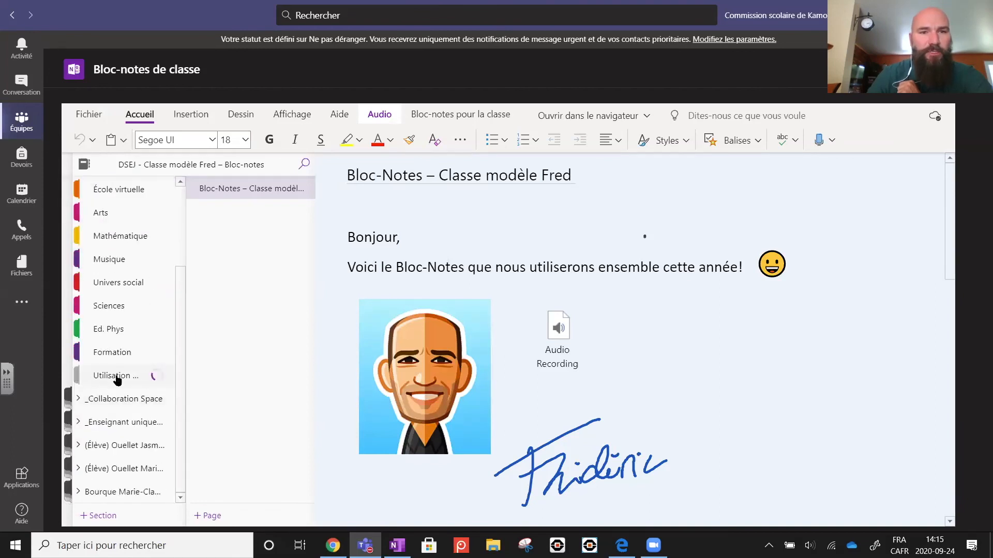